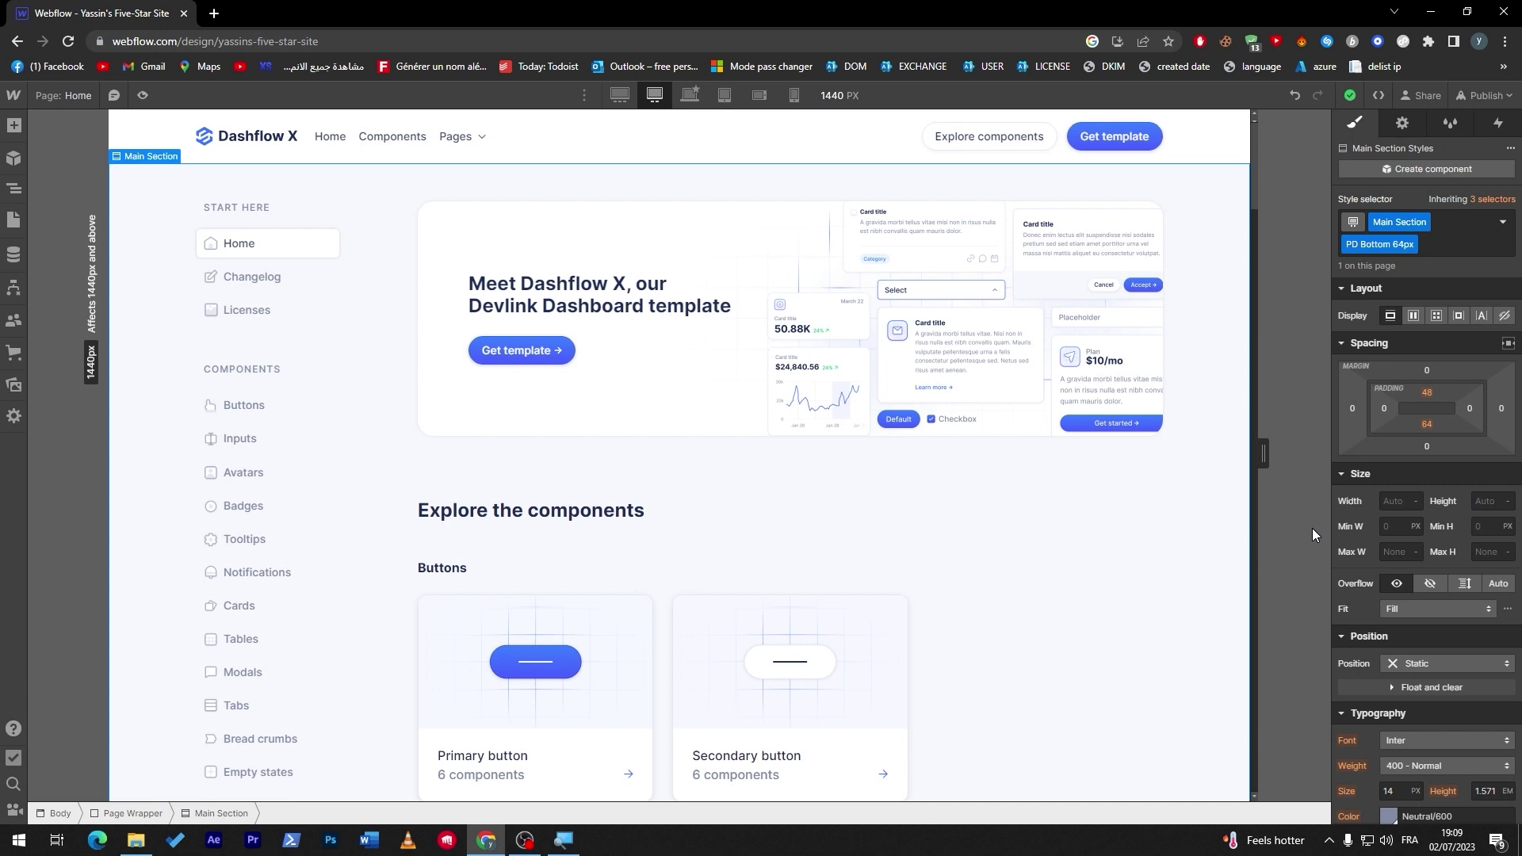
Select the Header component instance at the top of the Dashflow X Home page.
left_click(859, 139)
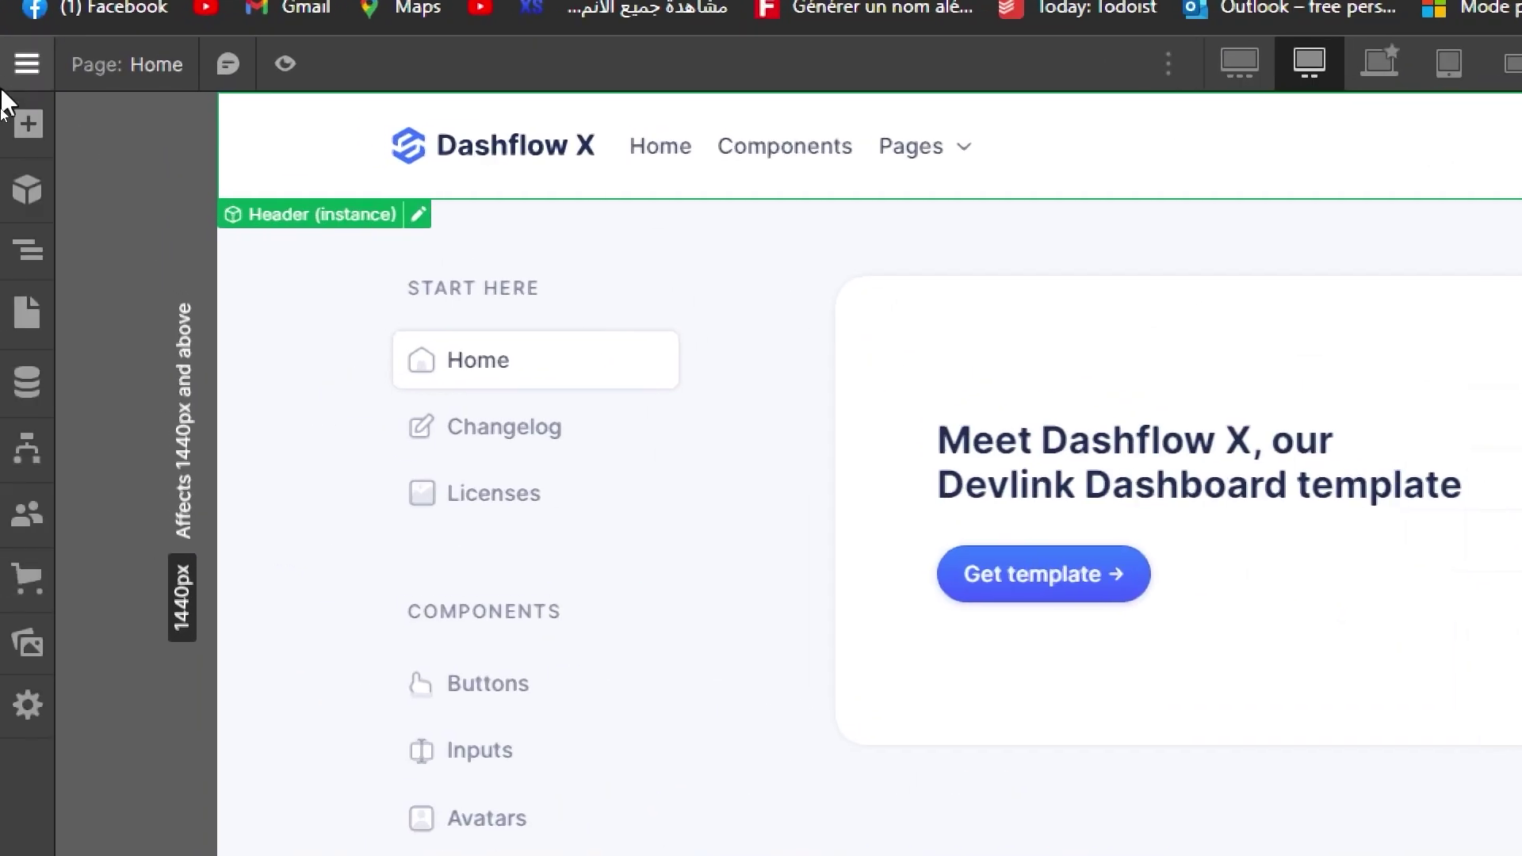
Insert an Image element from the Media section and drag it up toward the header.
left_click(29, 118)
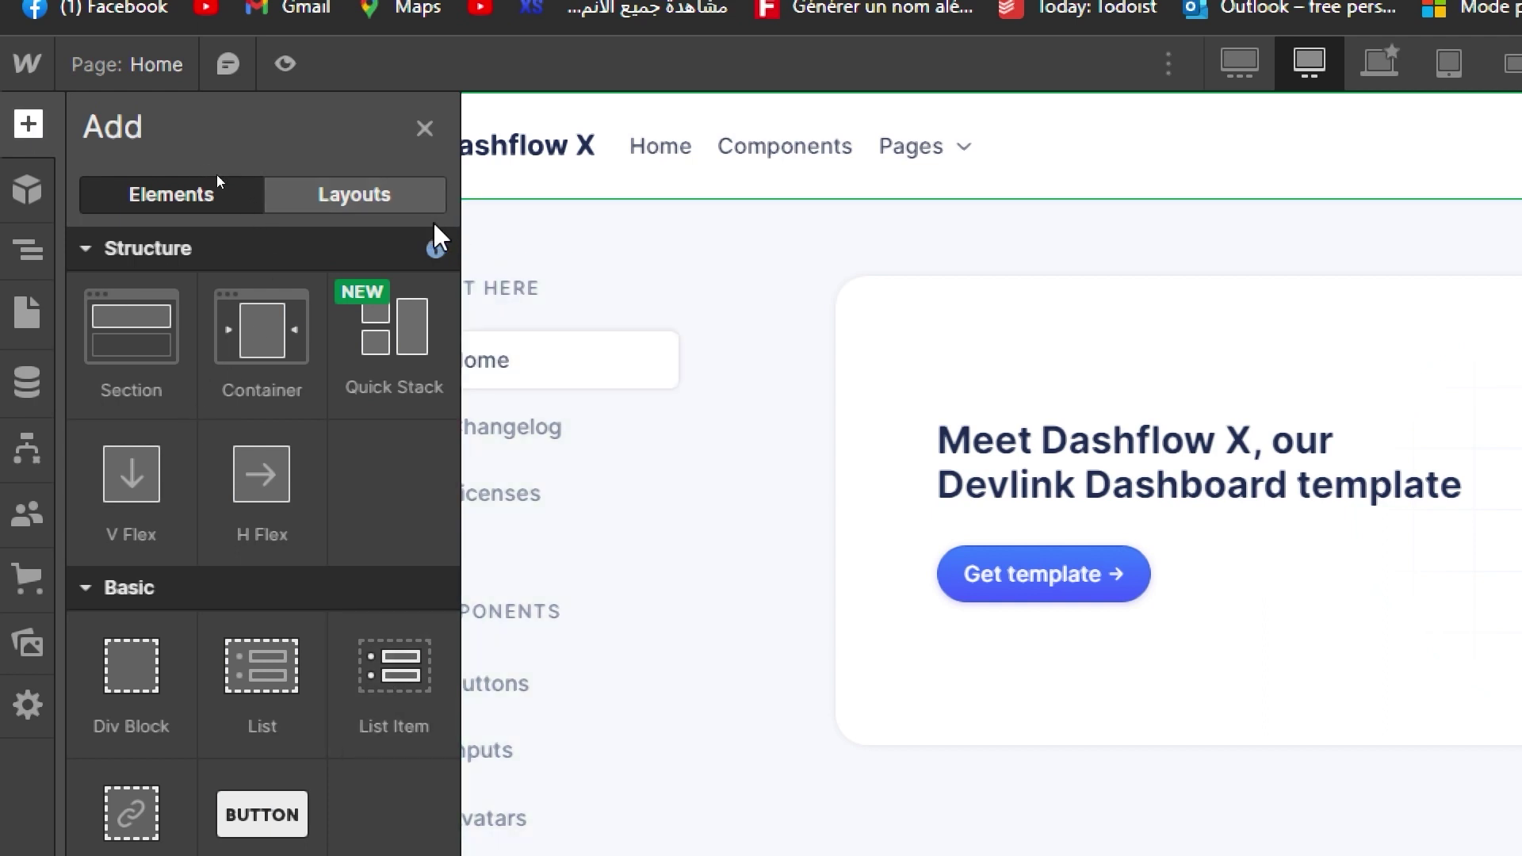
scroll(434, 538, "down", 4)
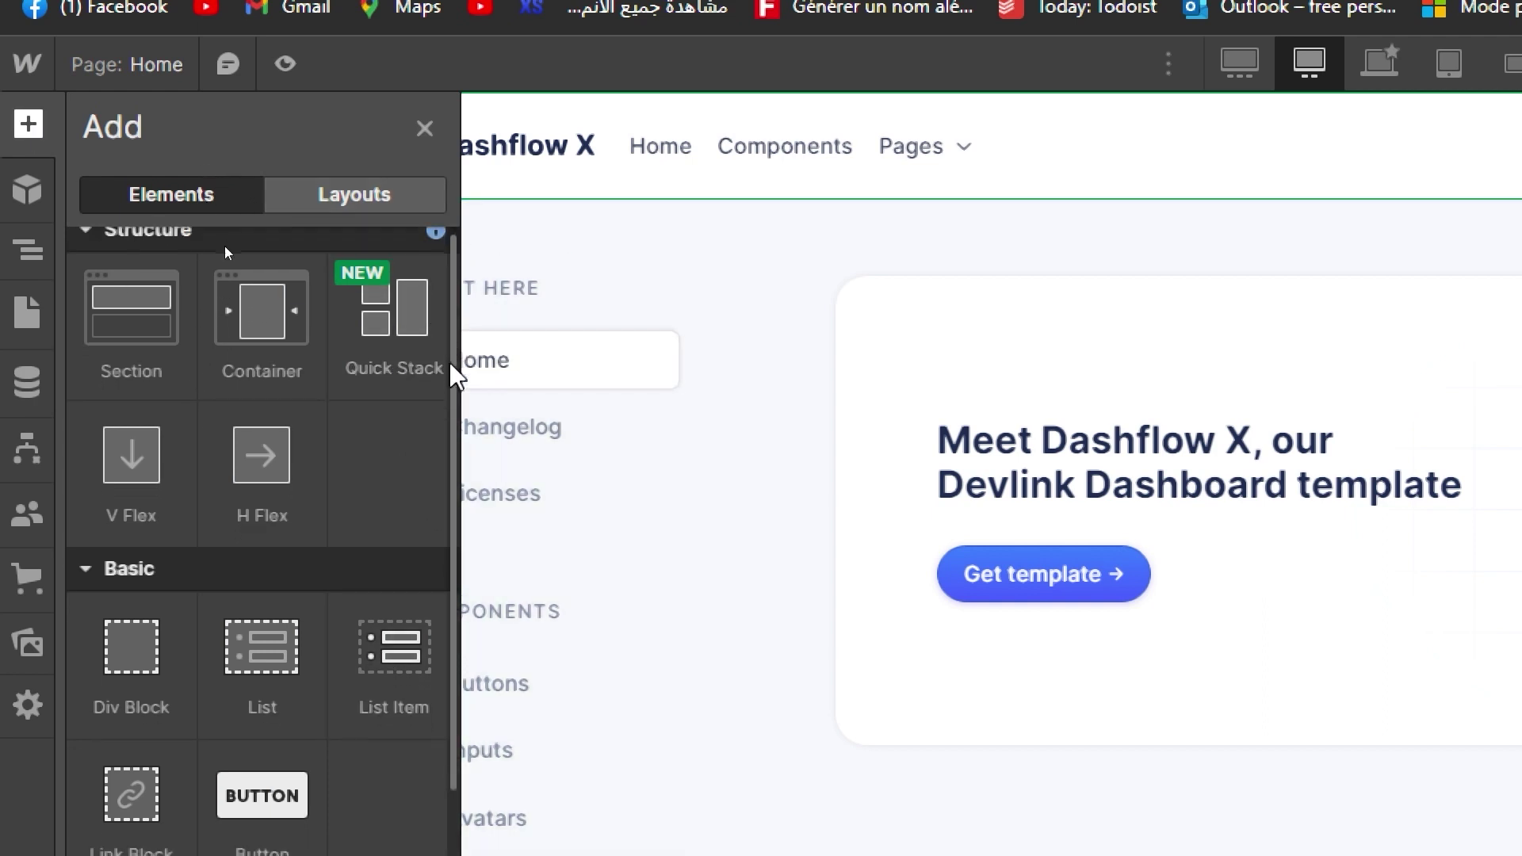
scroll(434, 538, "down", 10)
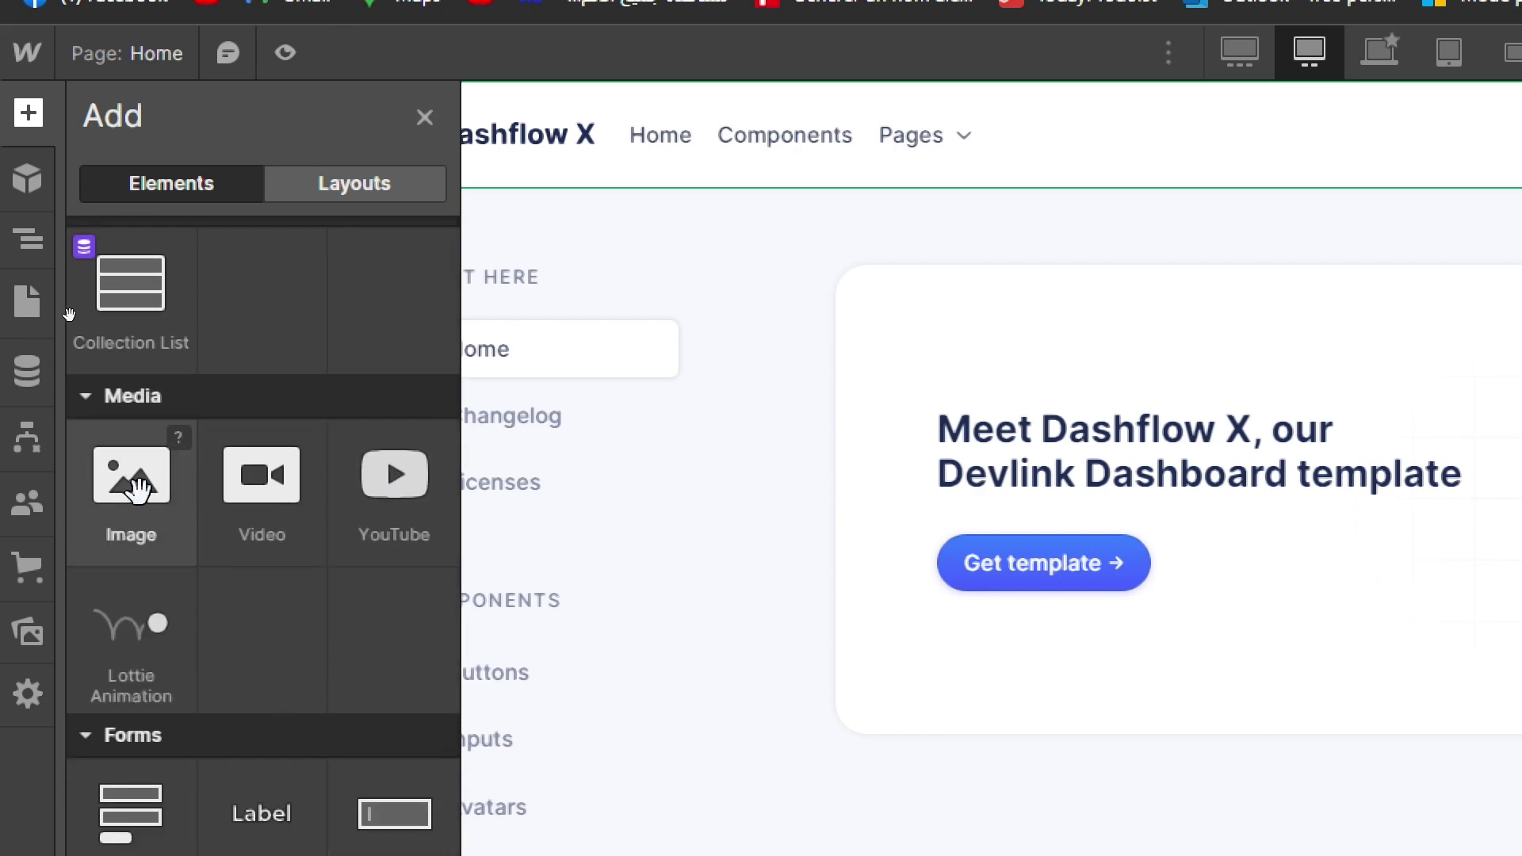
left_click(139, 489)
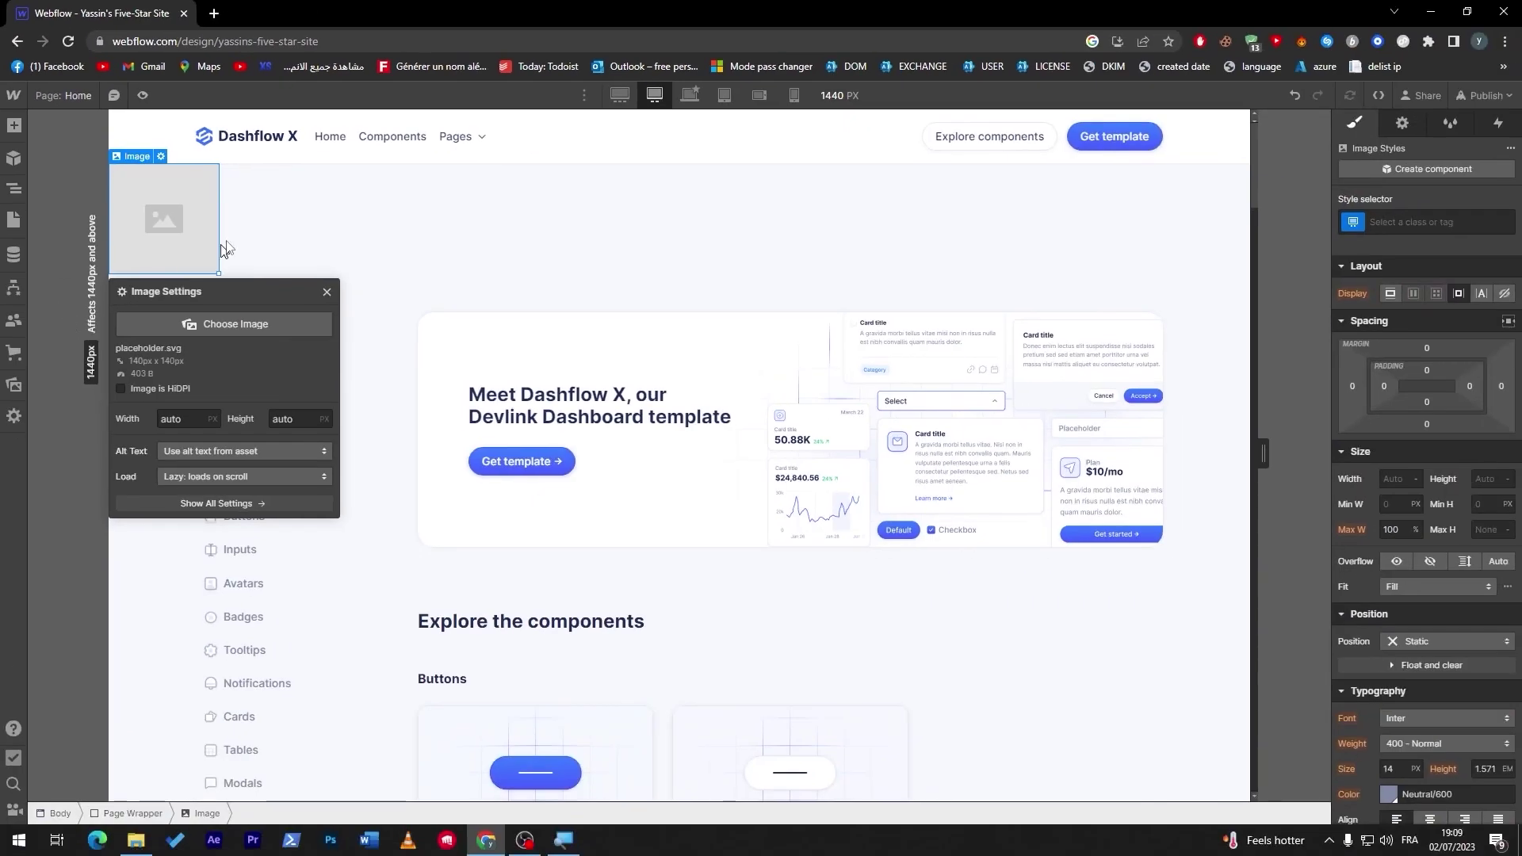
left_click_drag(182, 238, 696, 142)
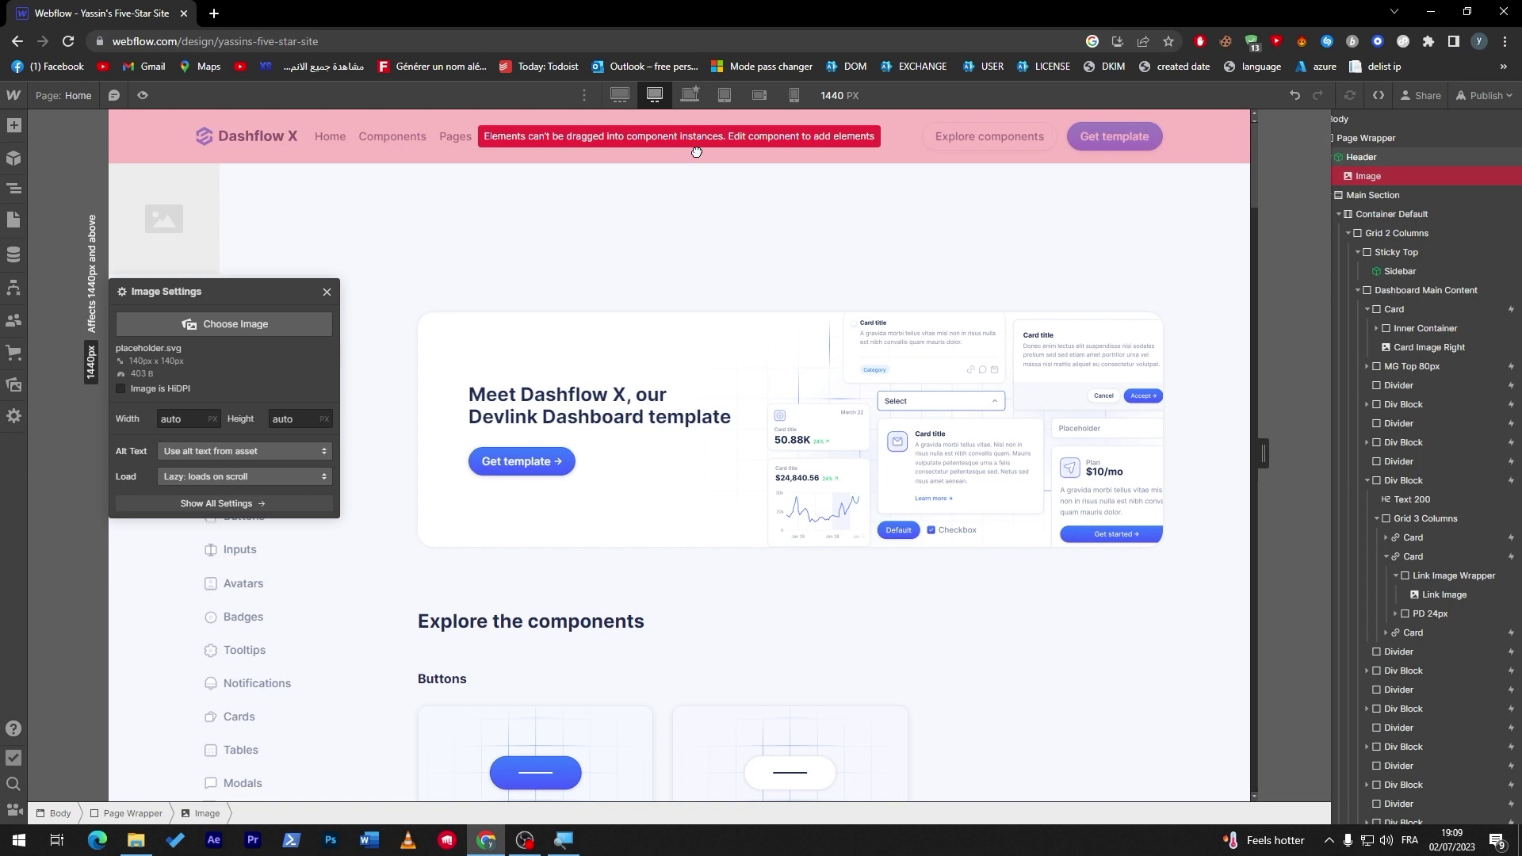
left_click_drag(697, 150, 696, 151)
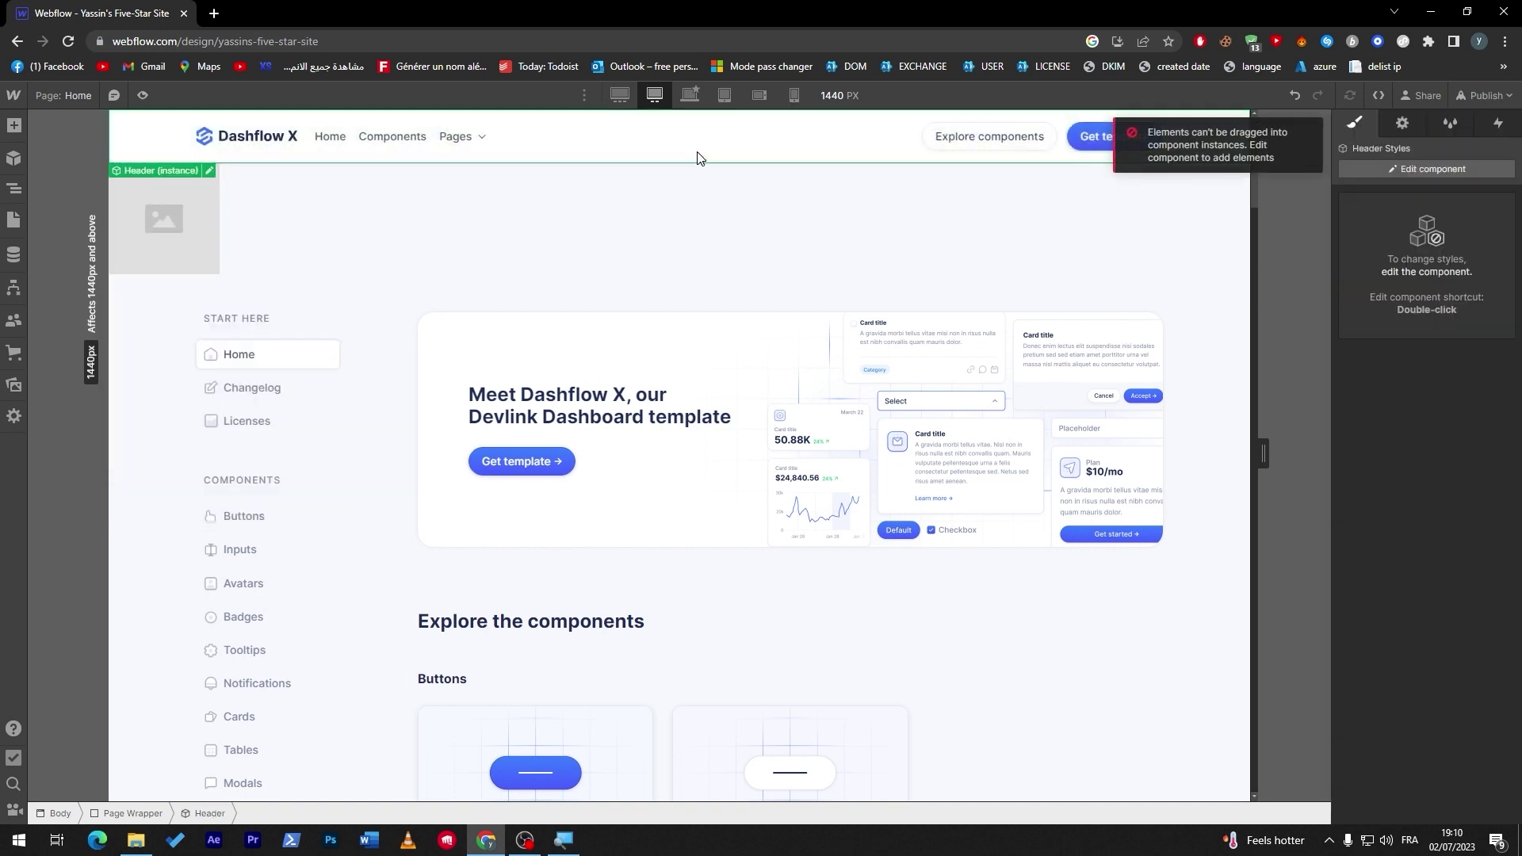
double_click(697, 157)
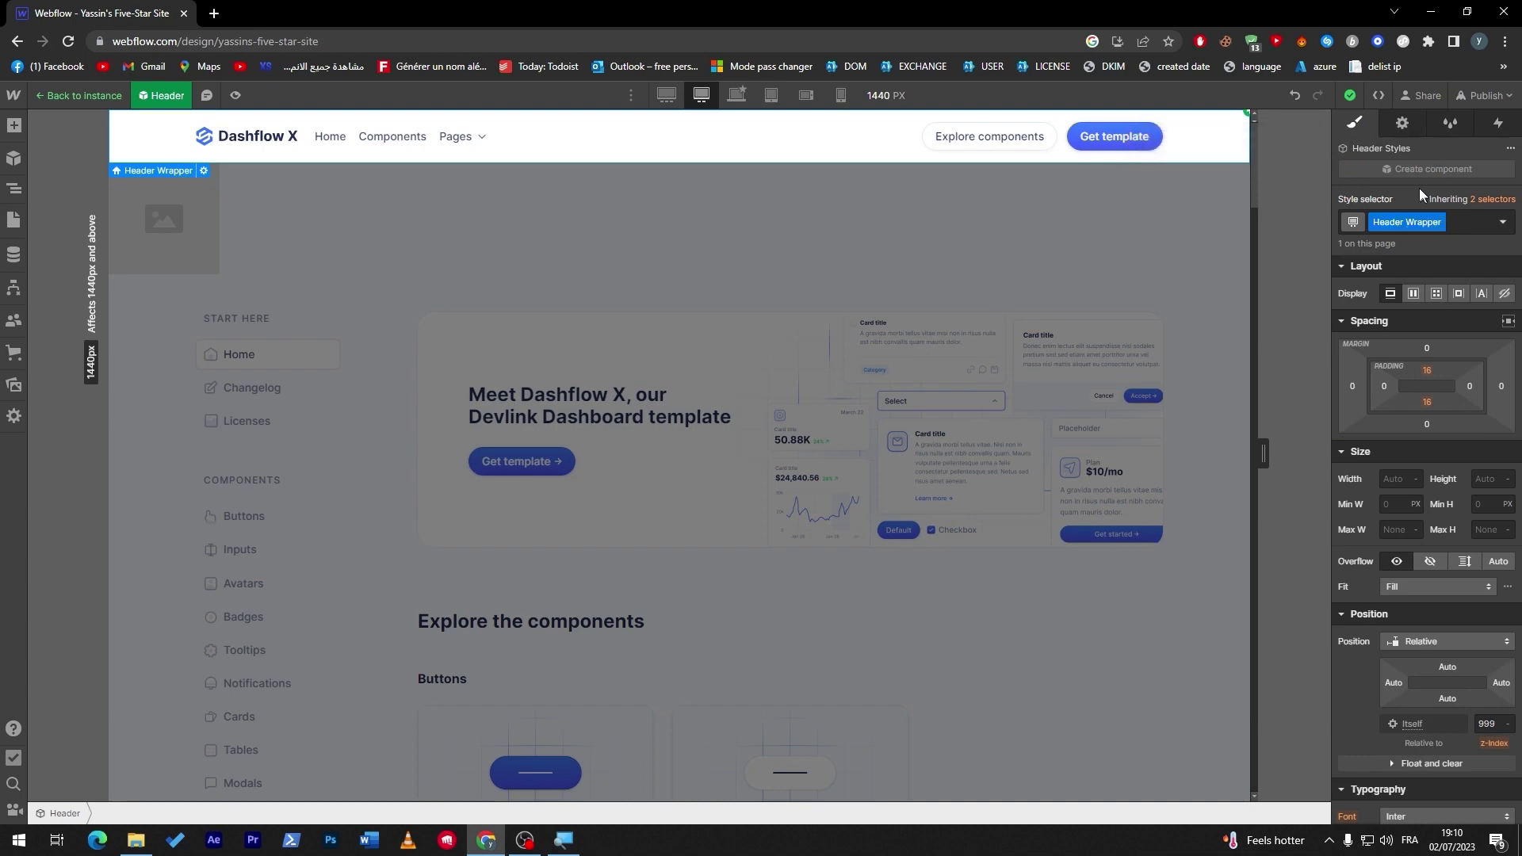
left_click(241, 201)
left_click_drag(214, 226, 1481, 218)
left_click(1502, 222)
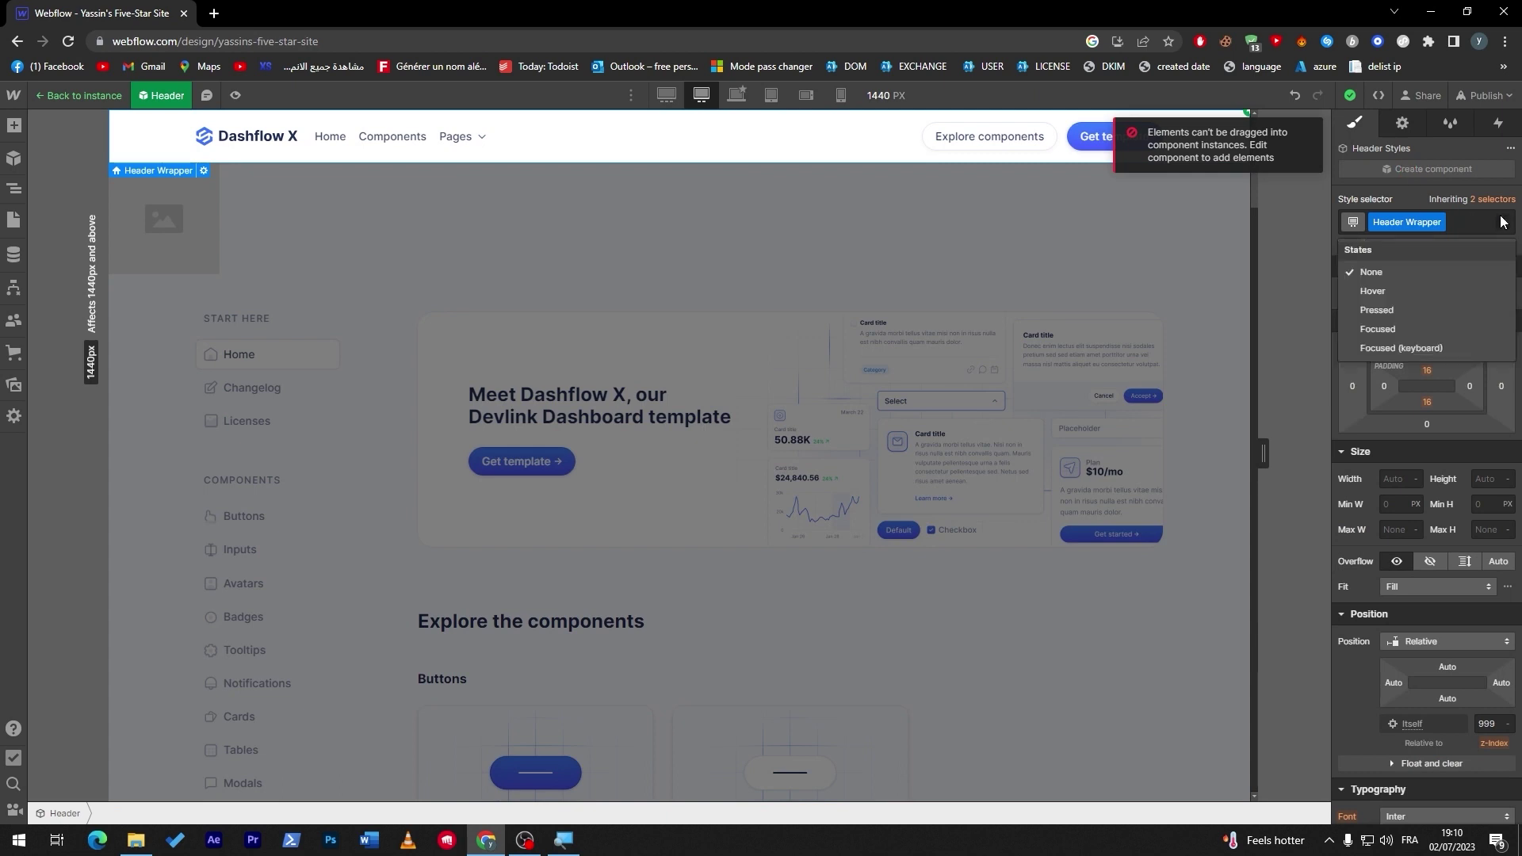
left_click(1502, 224)
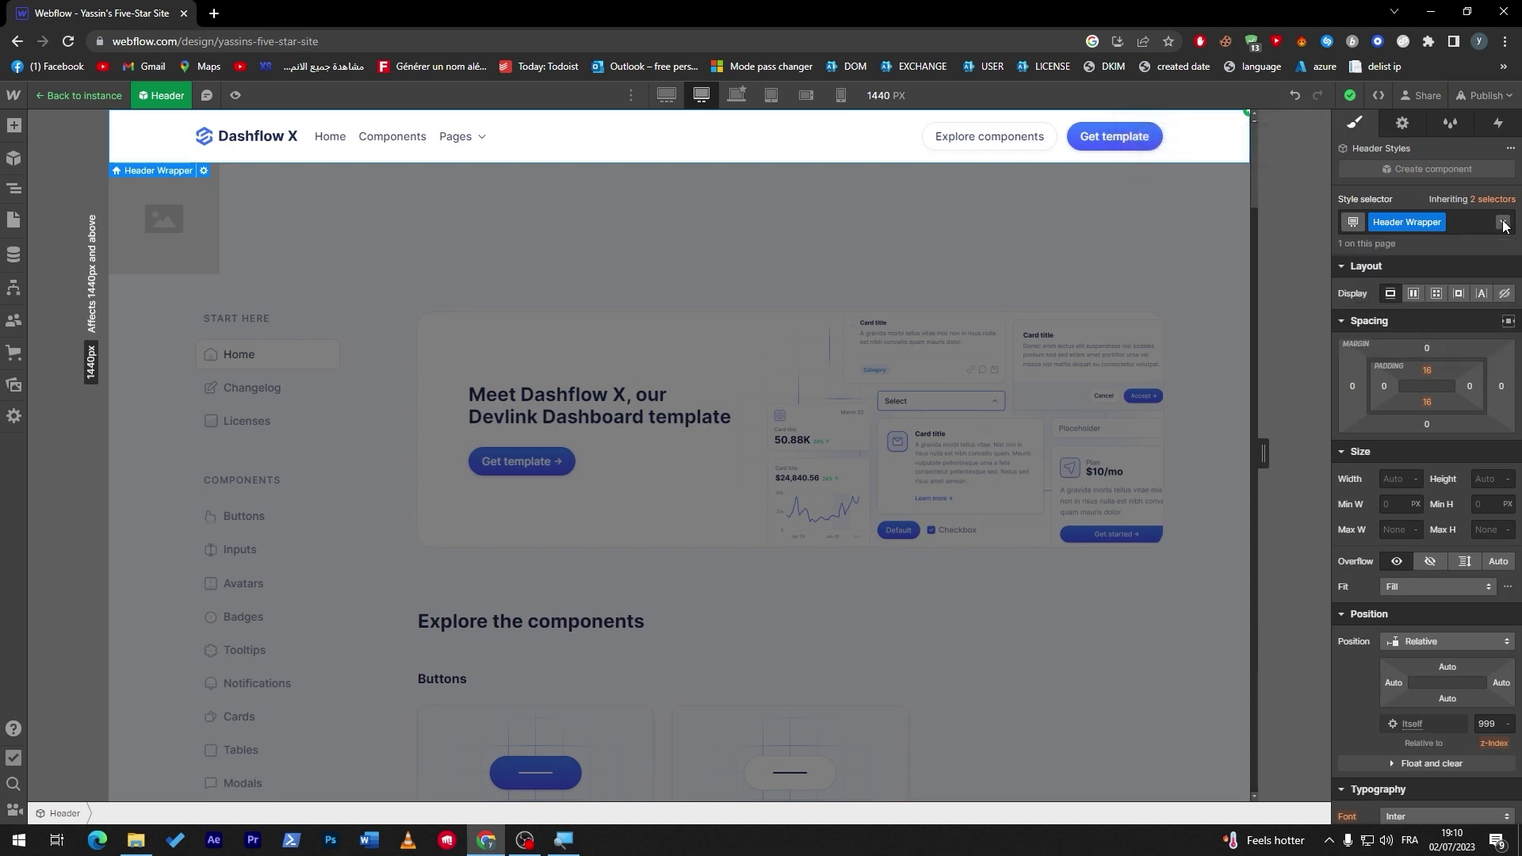
left_click(1406, 127)
left_click(1432, 131)
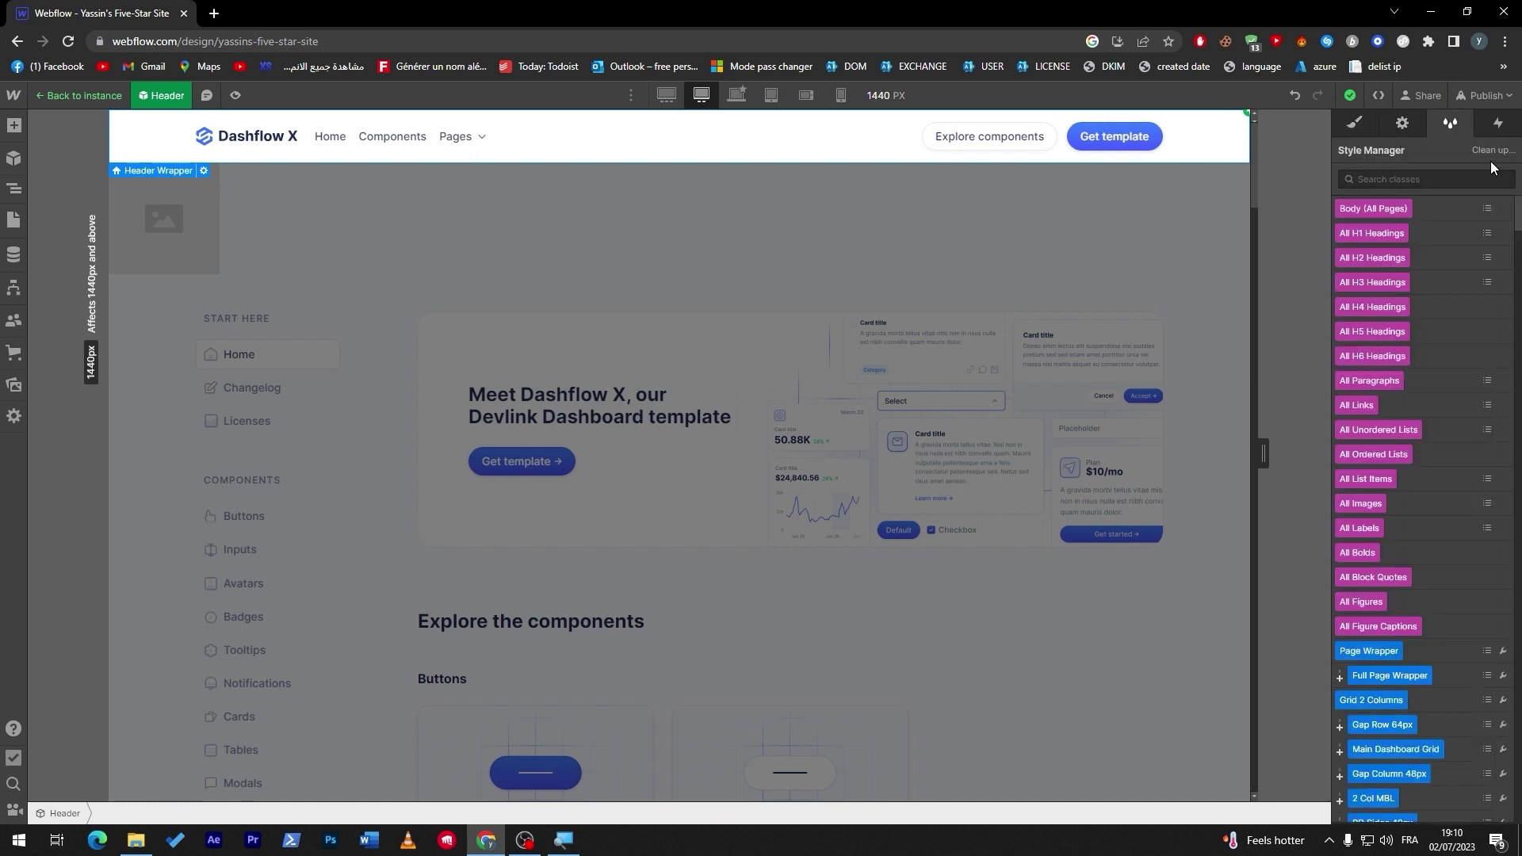
left_click(1484, 133)
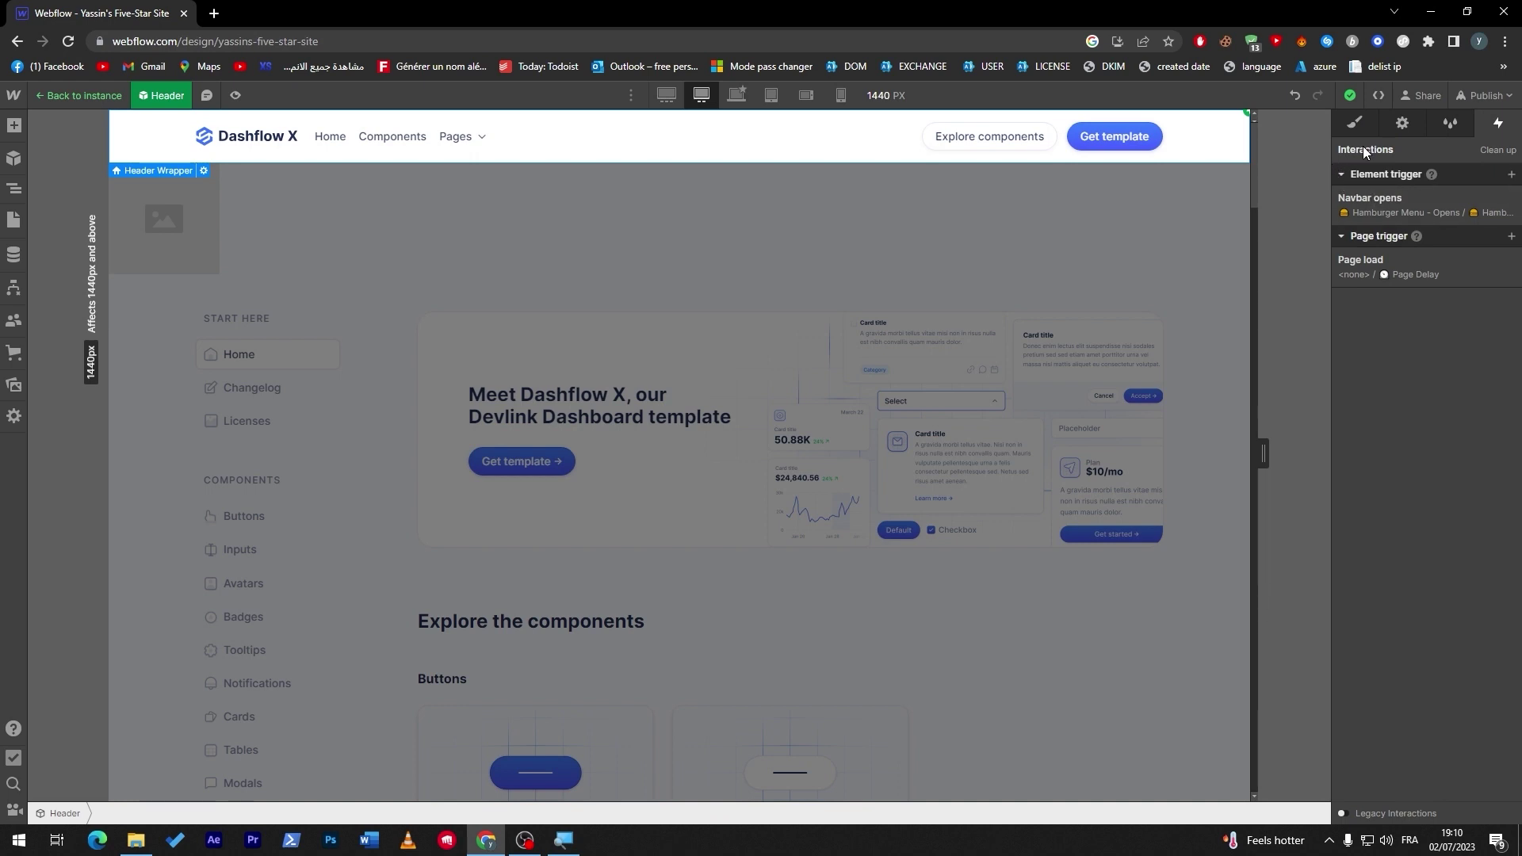
left_click(1139, 224)
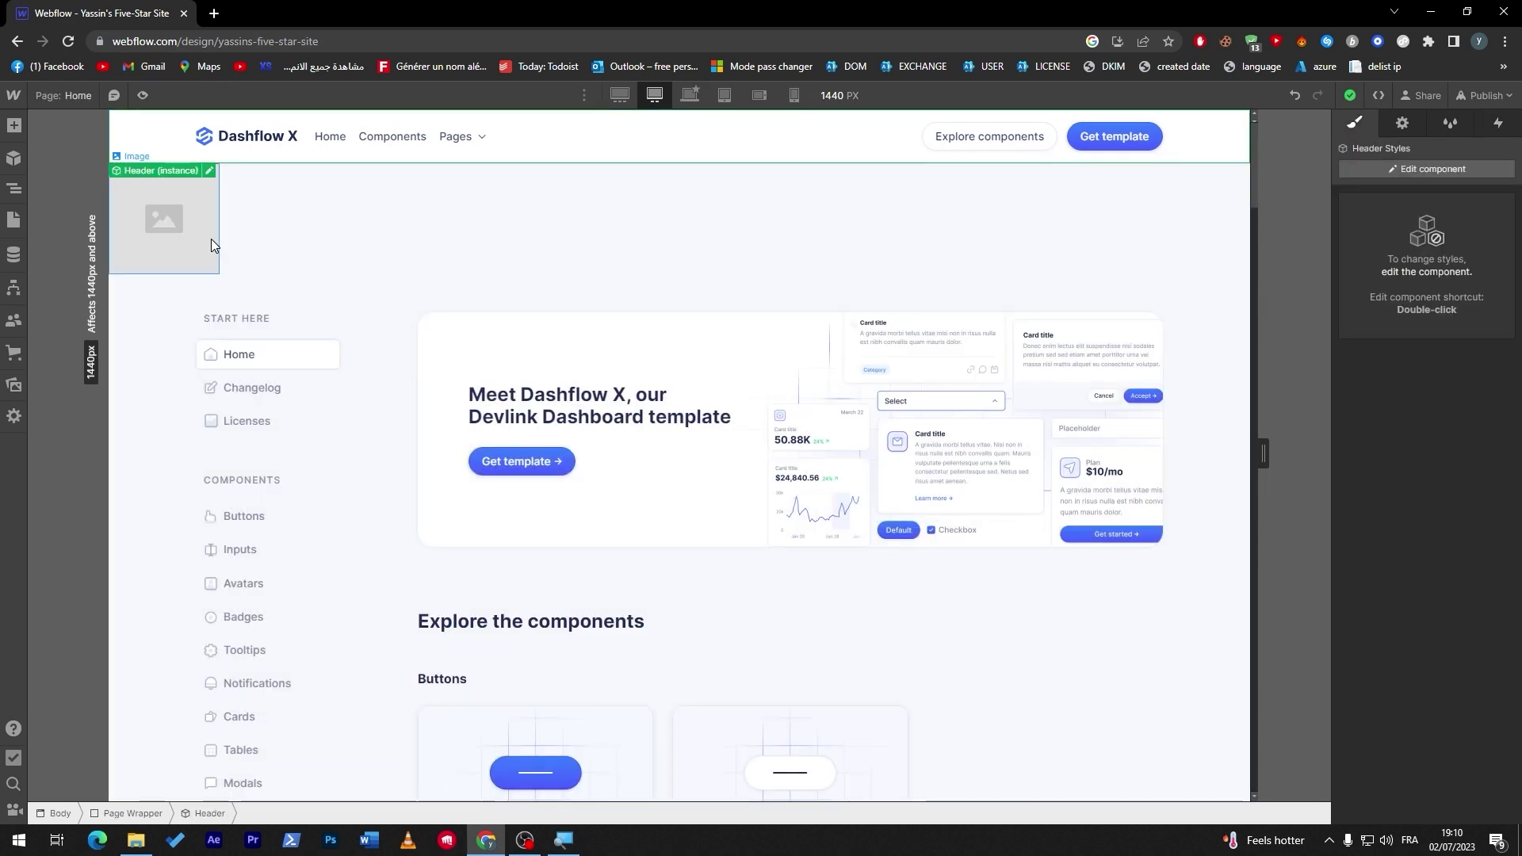
Select the image placeholder and search the site's image assets for 'fac' and 'soc'.
left_click(553, 211)
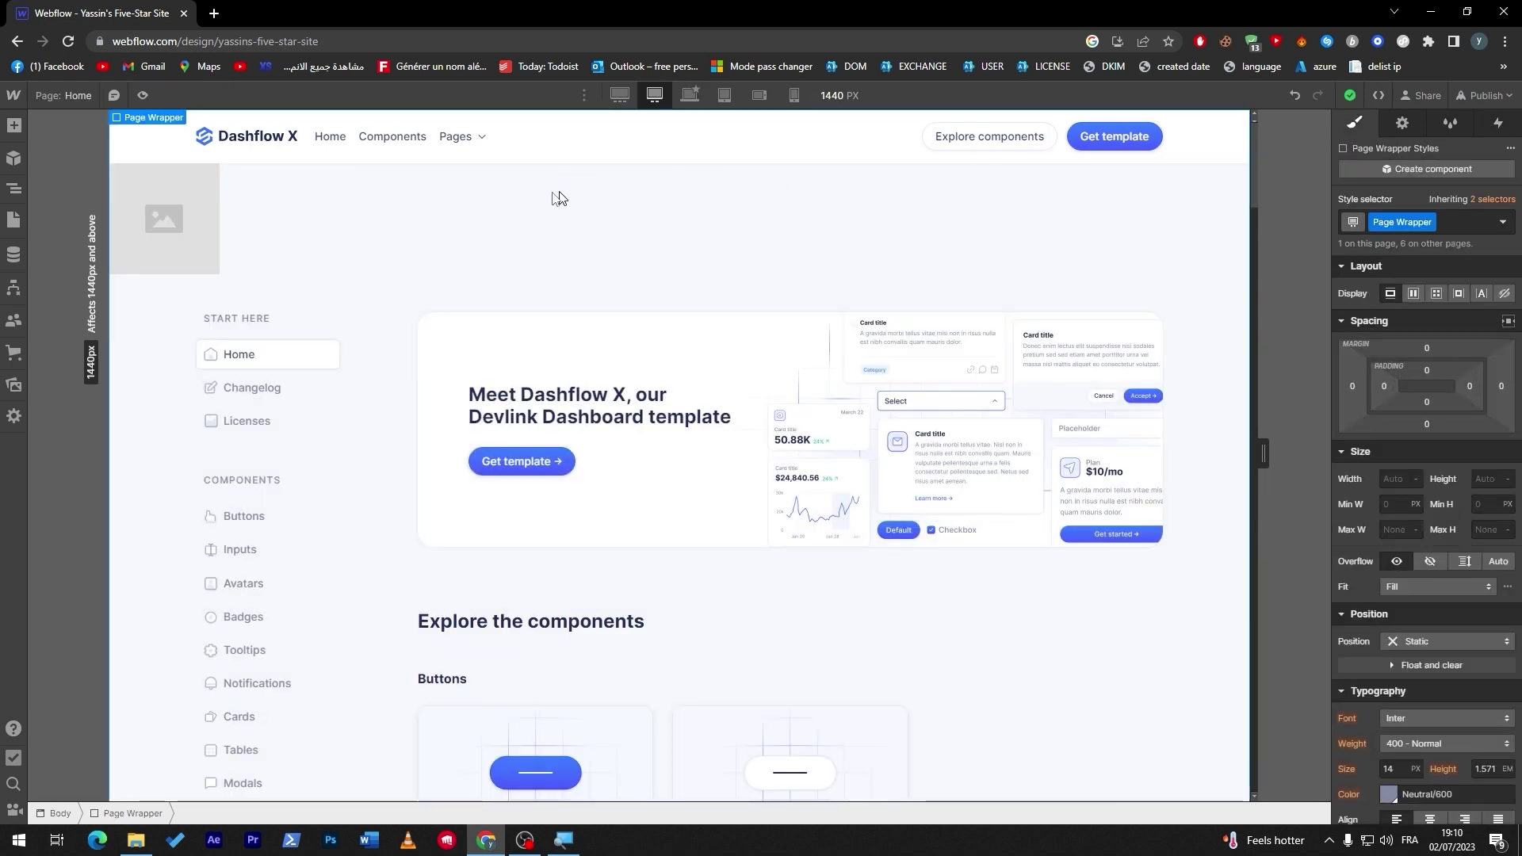
left_click(205, 221)
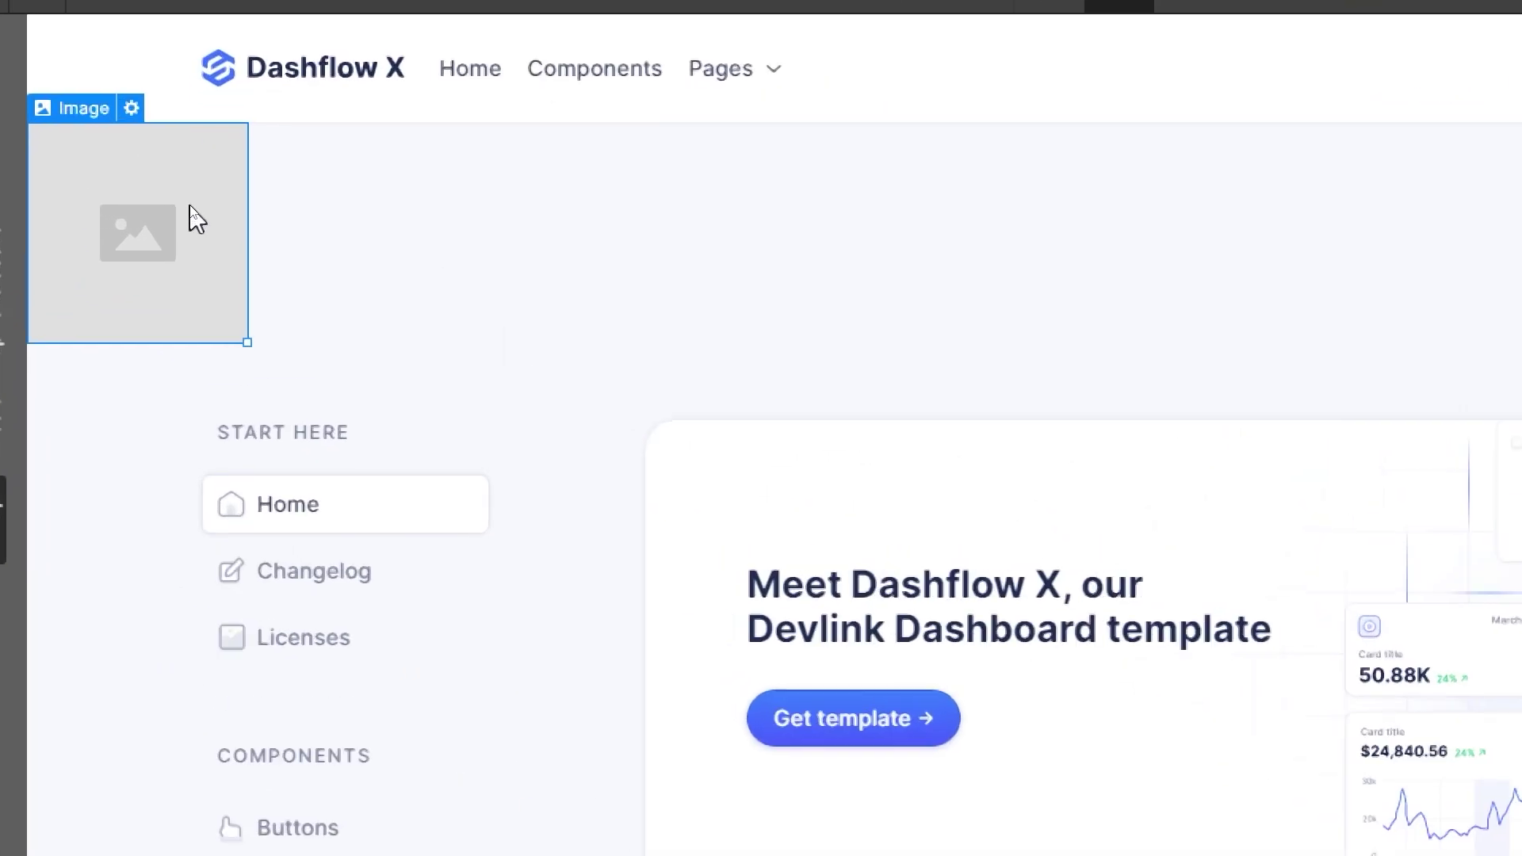
left_click(132, 108)
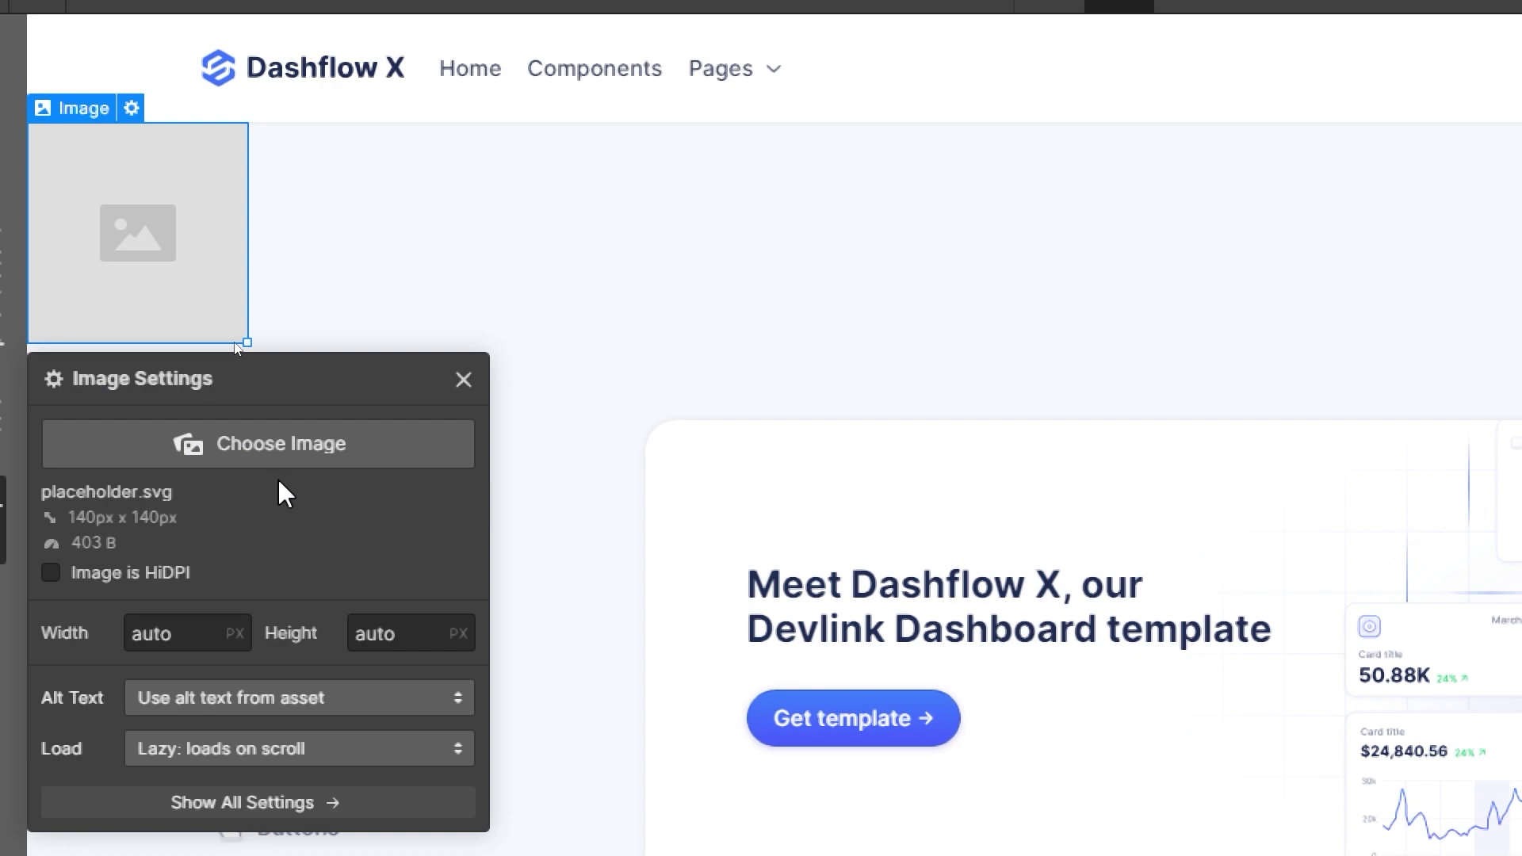
left_click(277, 445)
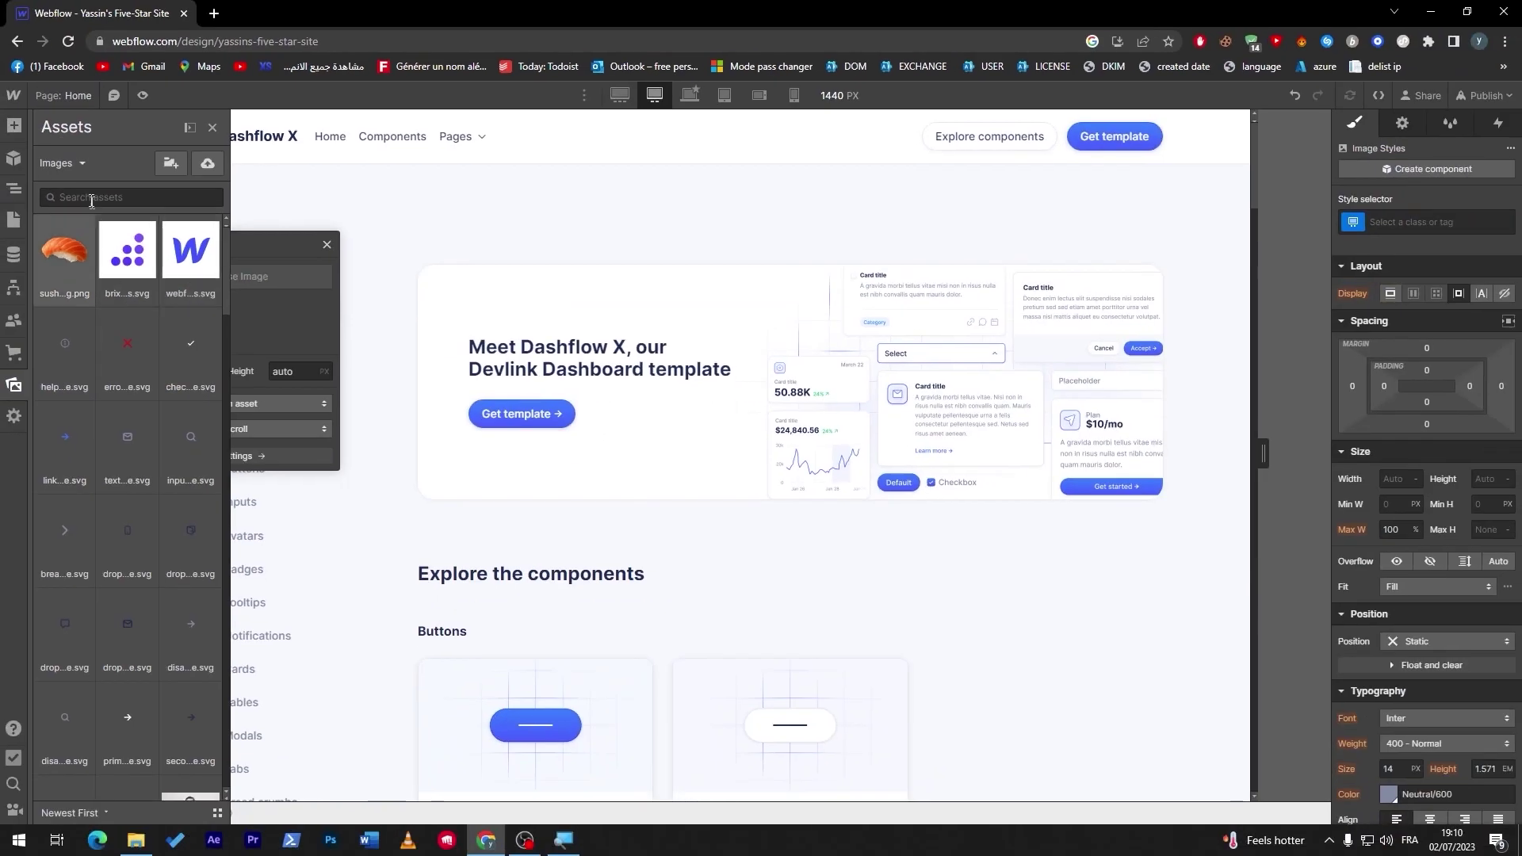
left_click(92, 198)
type("fac")
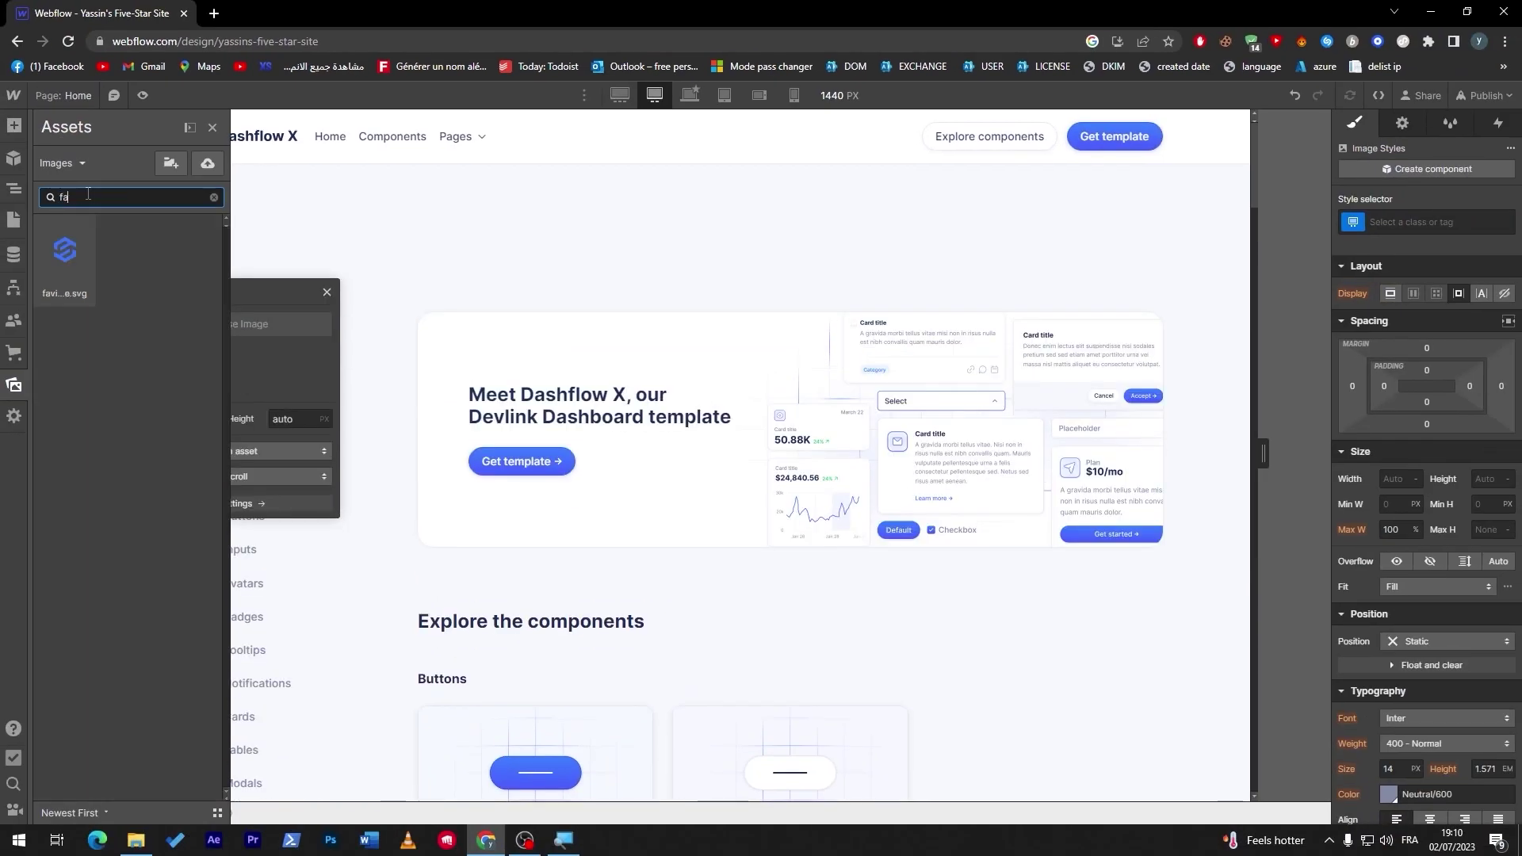
key("BackSpace")
key("BackSpace")
key("BackSpace")
type("soc")
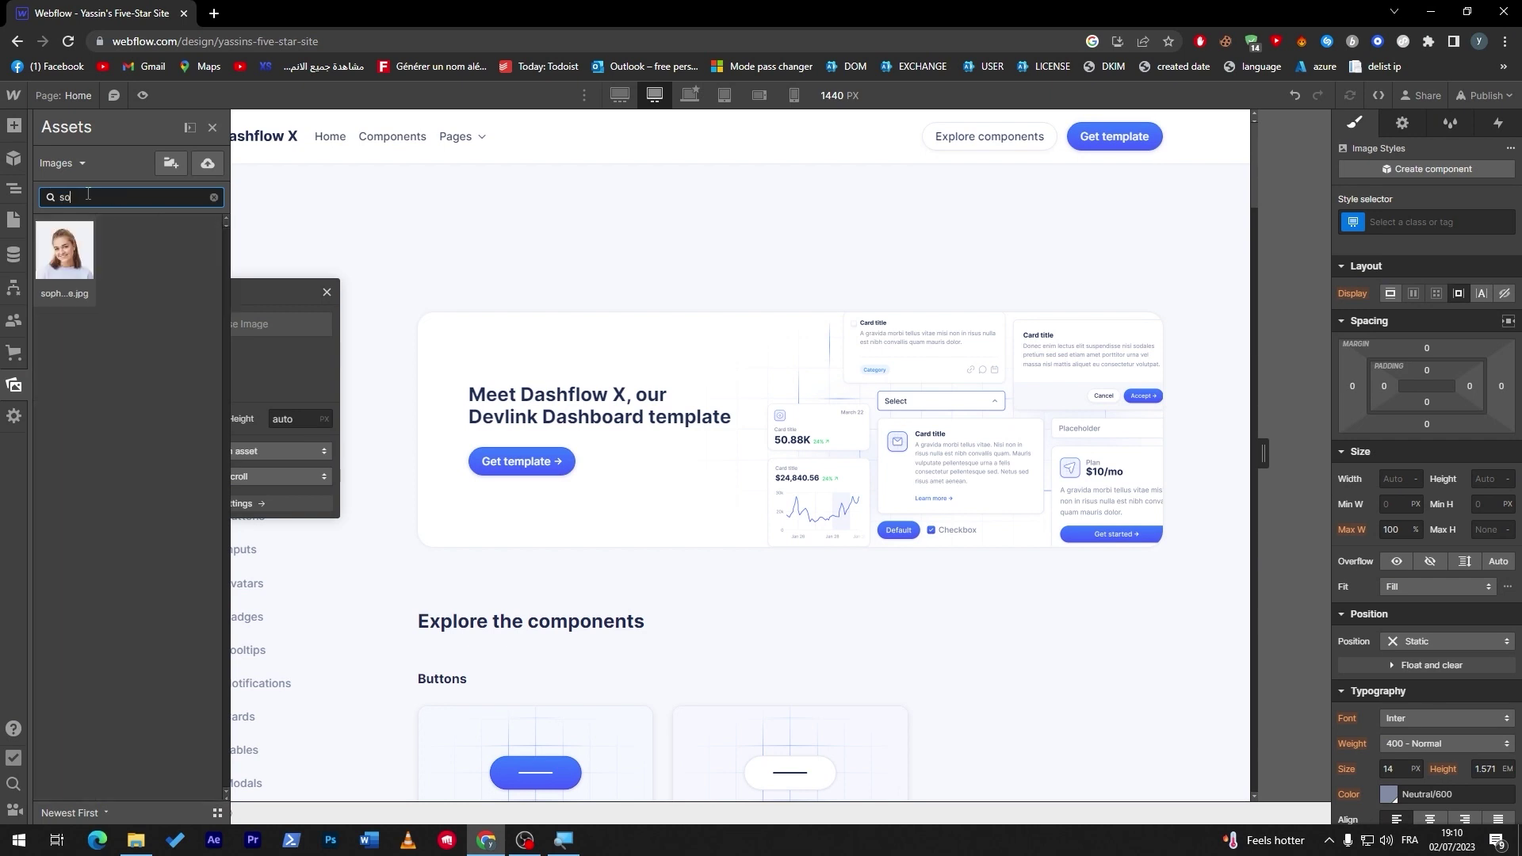
key("BackSpace")
key("BackSpace")
key("BackSpace")
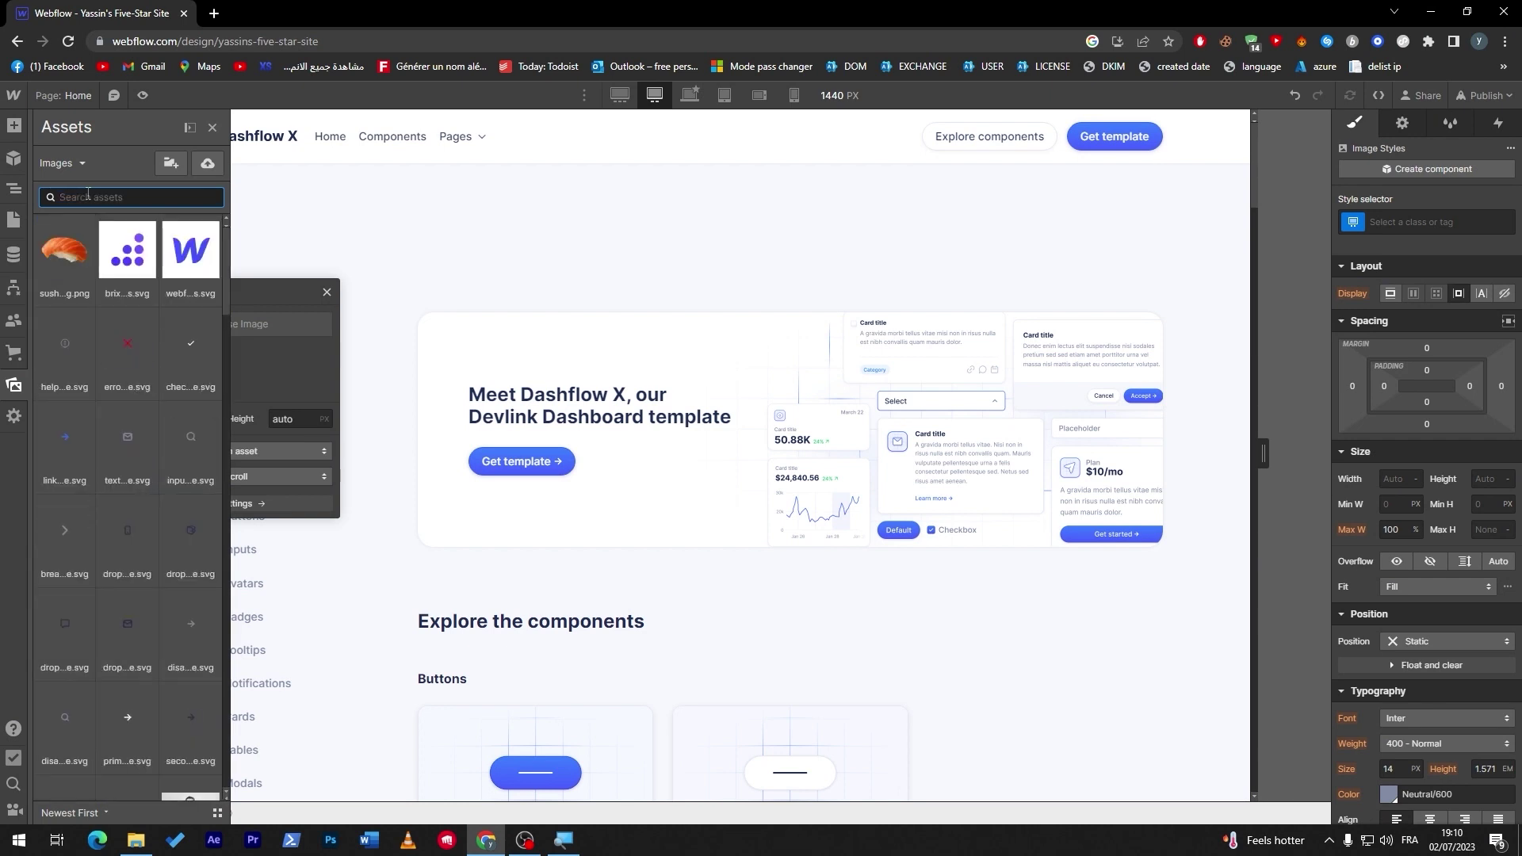
scroll(216, 422, "down", 6)
scroll(217, 421, "down", 5)
scroll(225, 369, "up", 7)
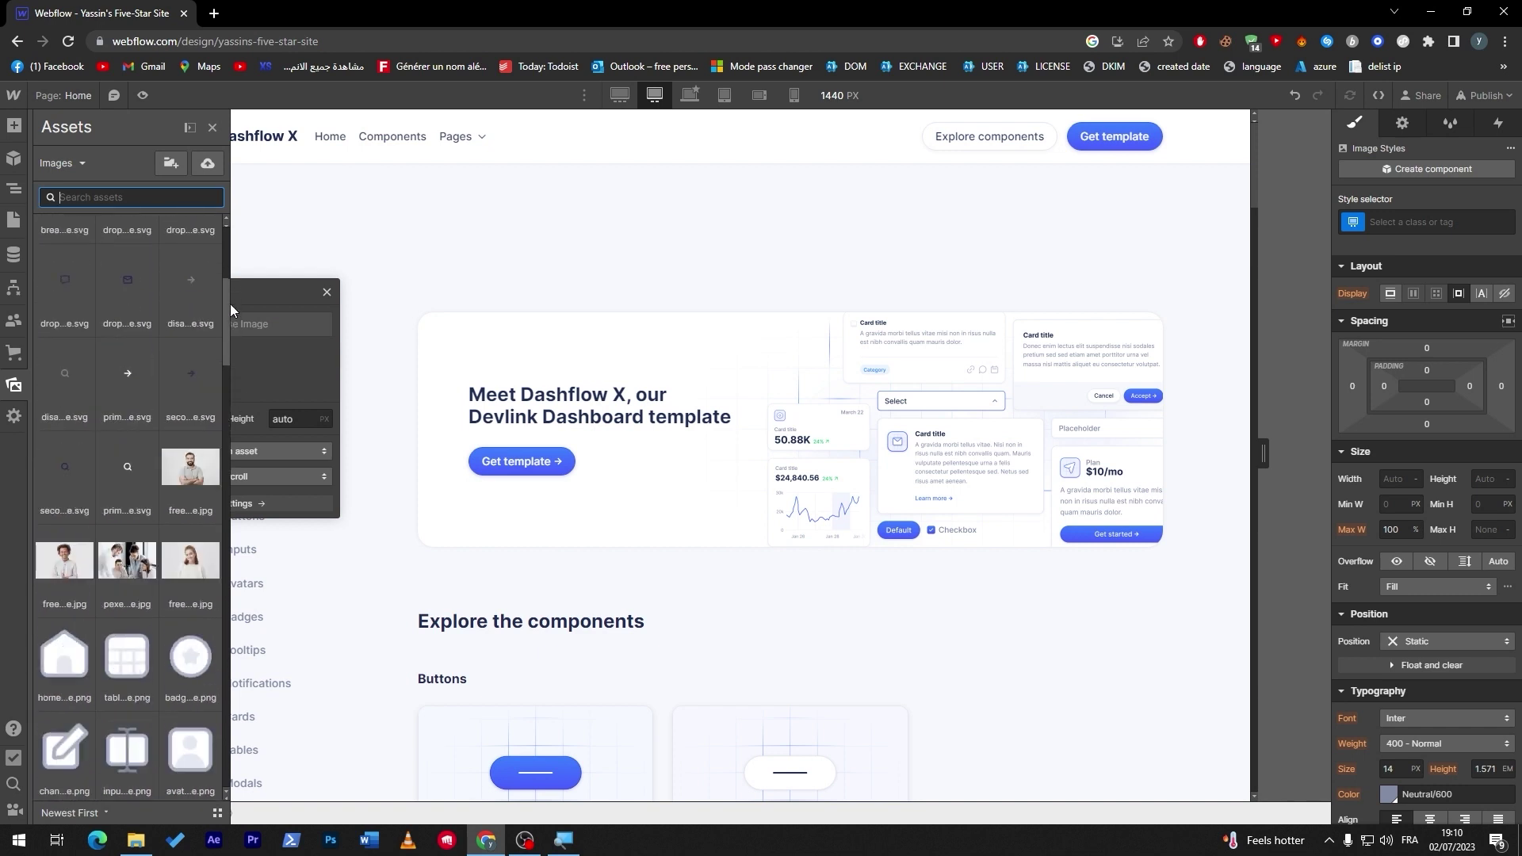
scroll(229, 302, "up", 3)
scroll(231, 284, "up", 2)
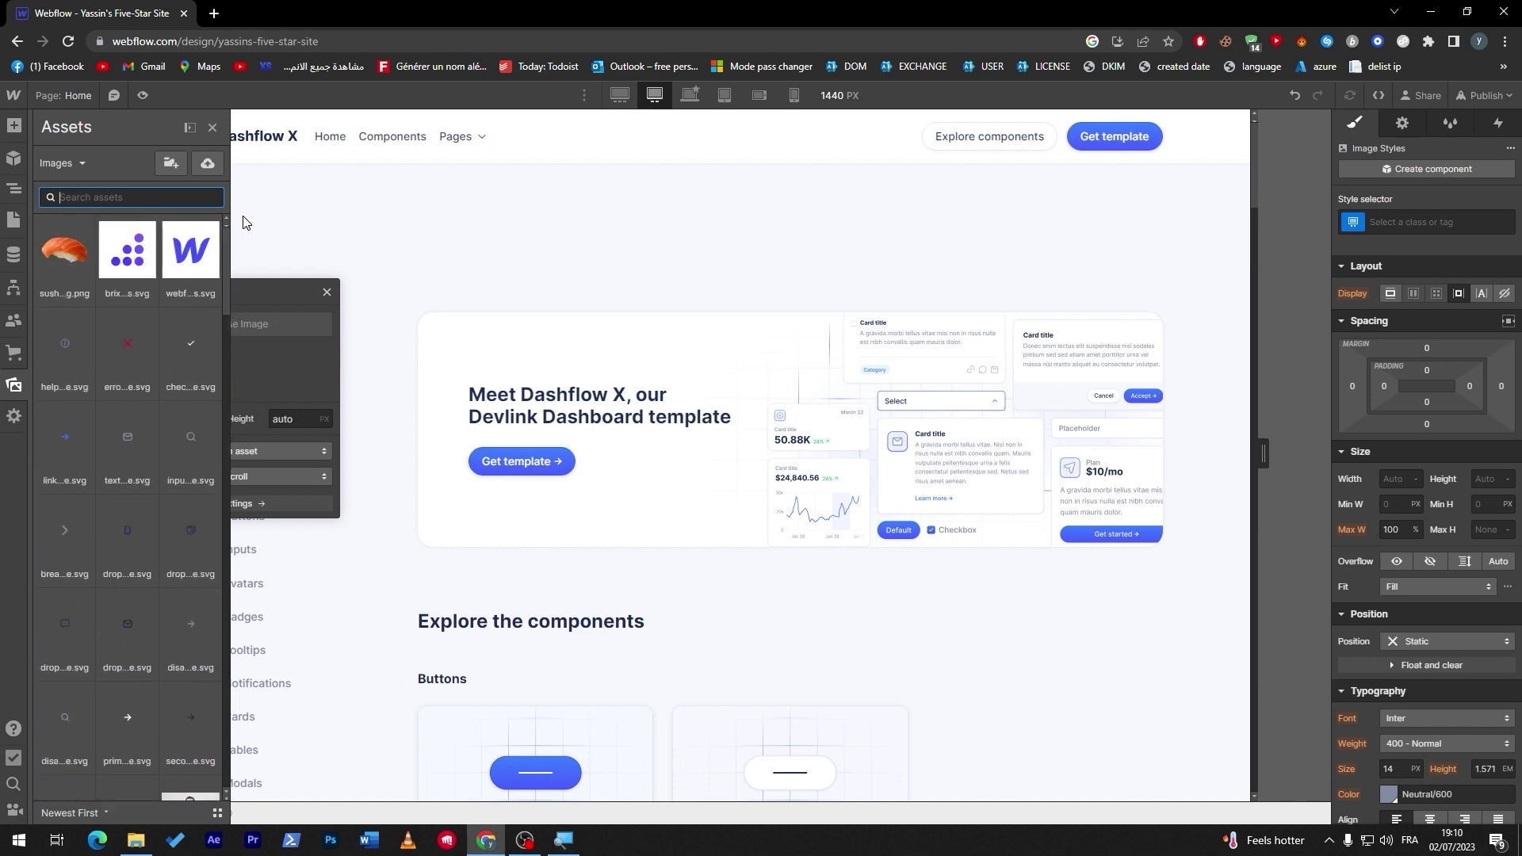
Search the web for 'facebook icon png' and open the Icons8 Facebook icons result.
left_click(214, 13)
type("facebook icon png")
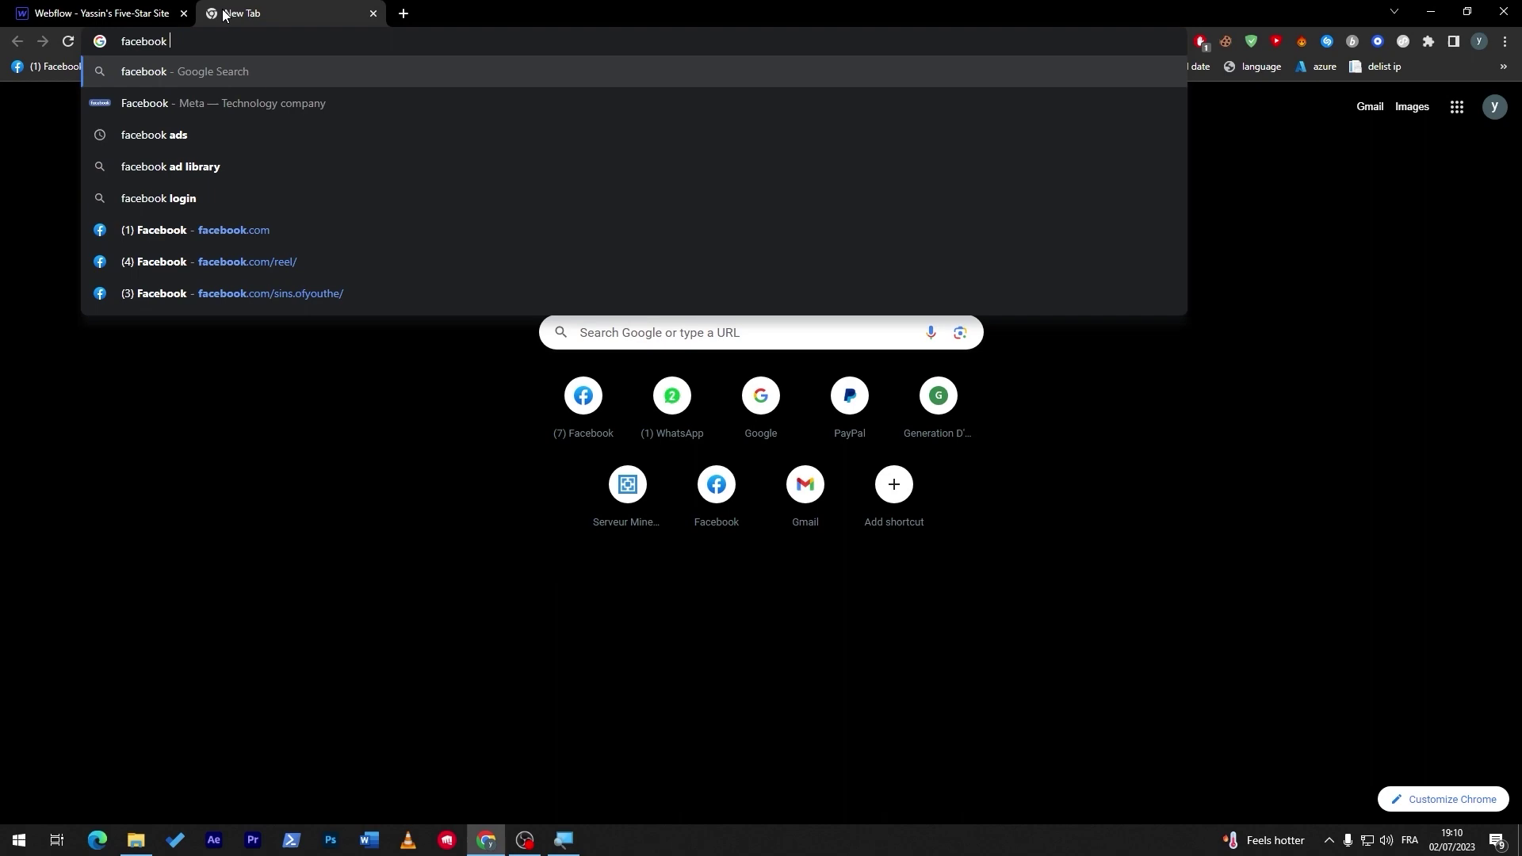
key("Return")
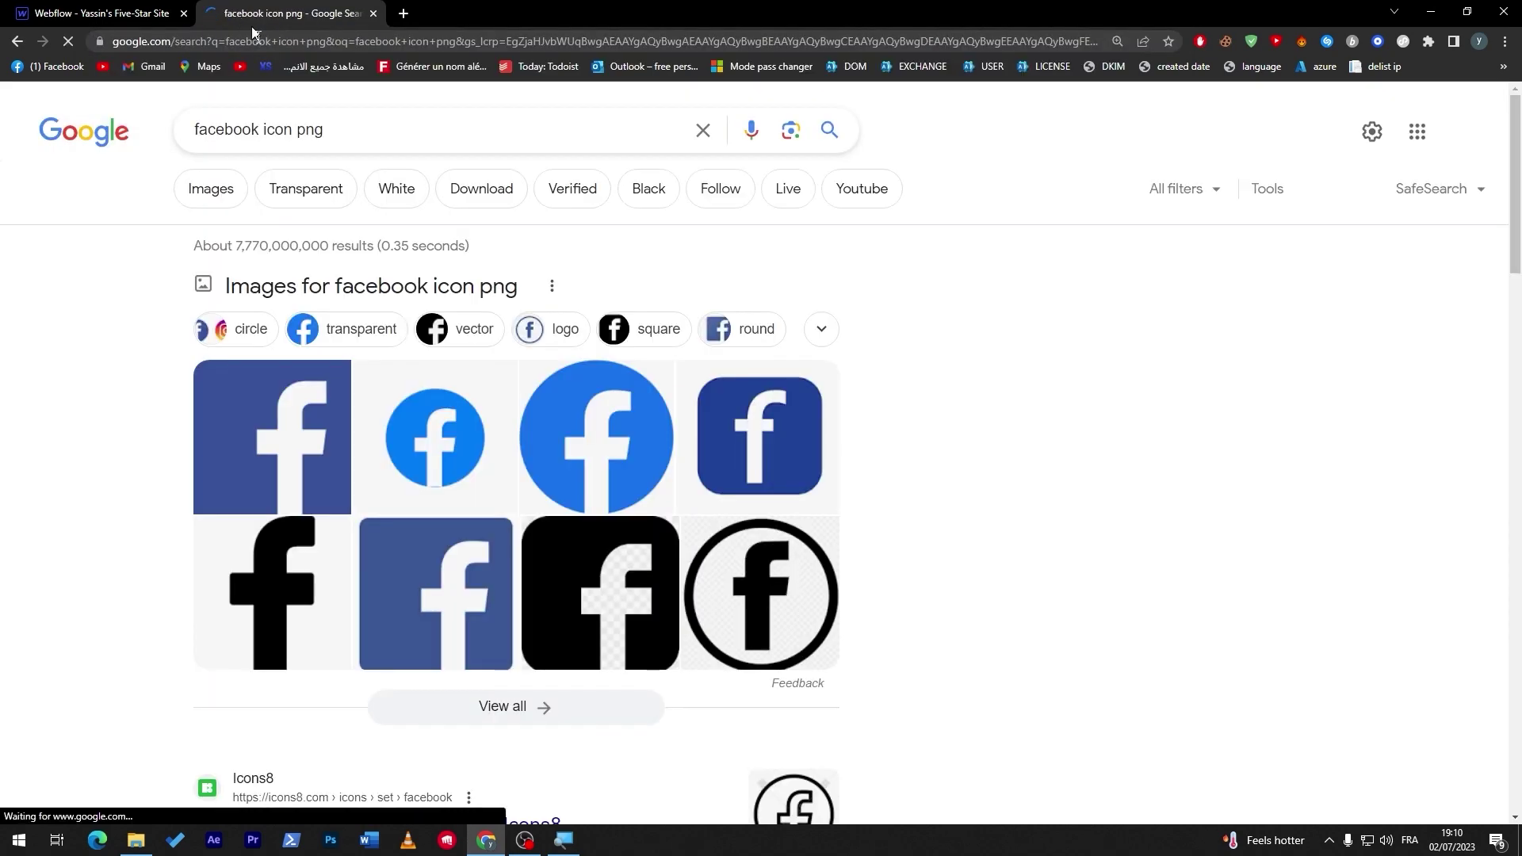
scroll(1518, 324, "down", 8)
scroll(1518, 323, "up", 1)
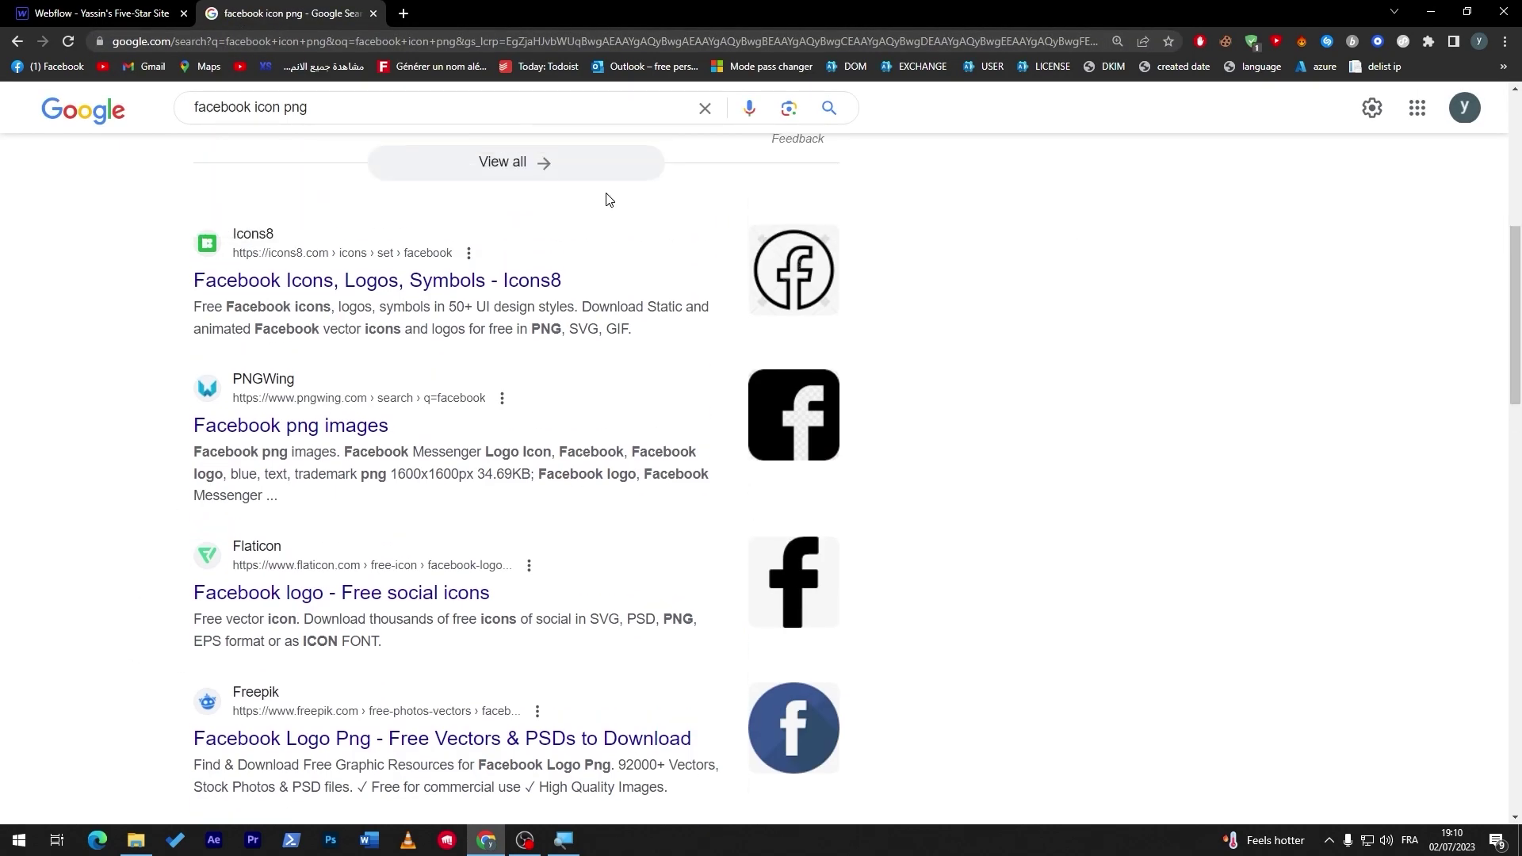
left_click(258, 235)
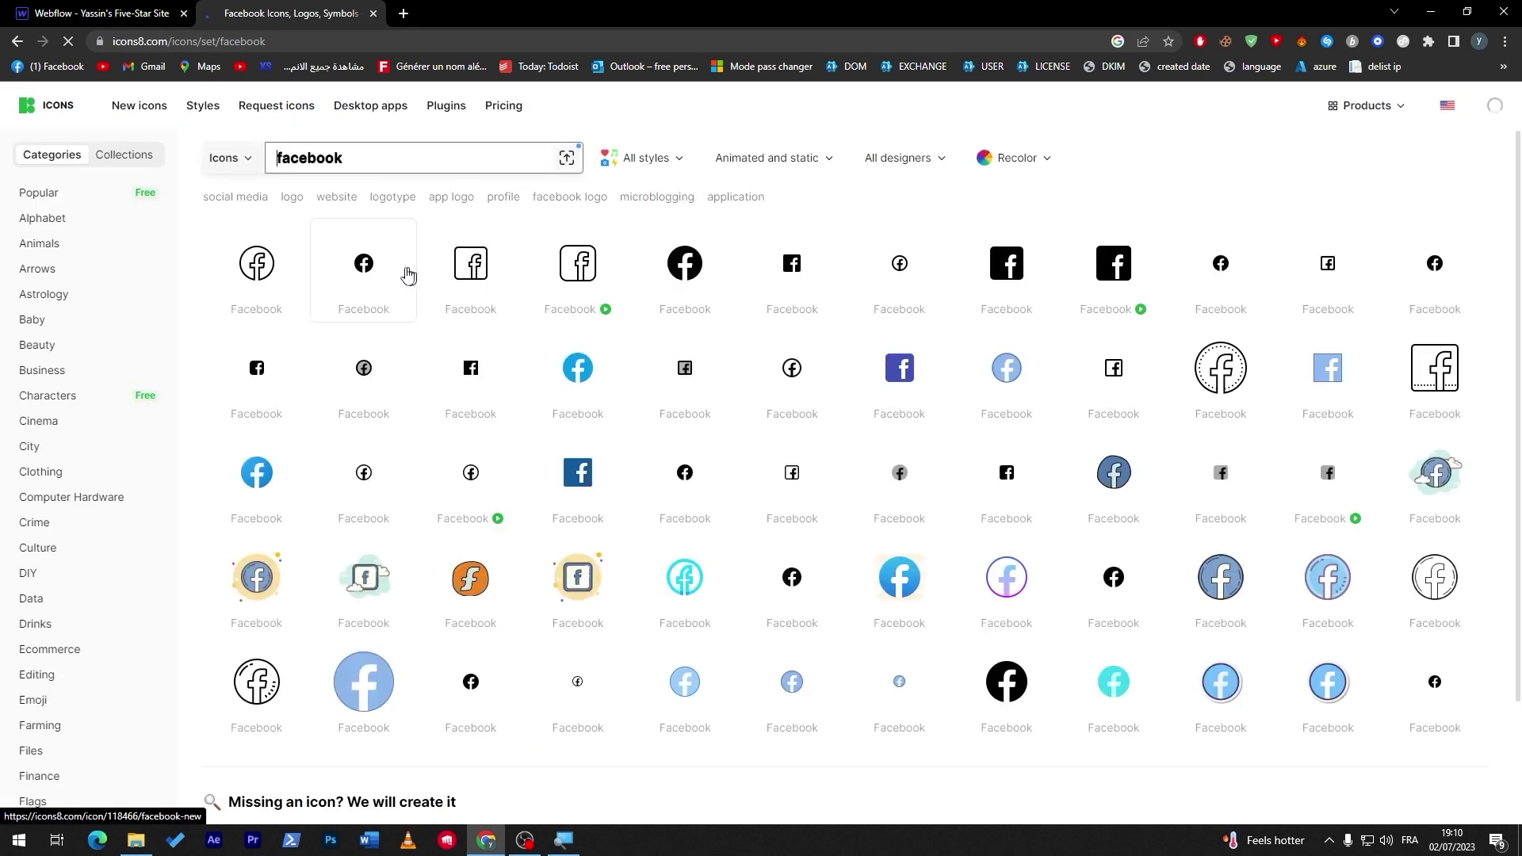
Download the solid Facebook glyph from Icons8 as a 30×30 PNG.
left_click(371, 285)
scroll(807, 453, "down", 1)
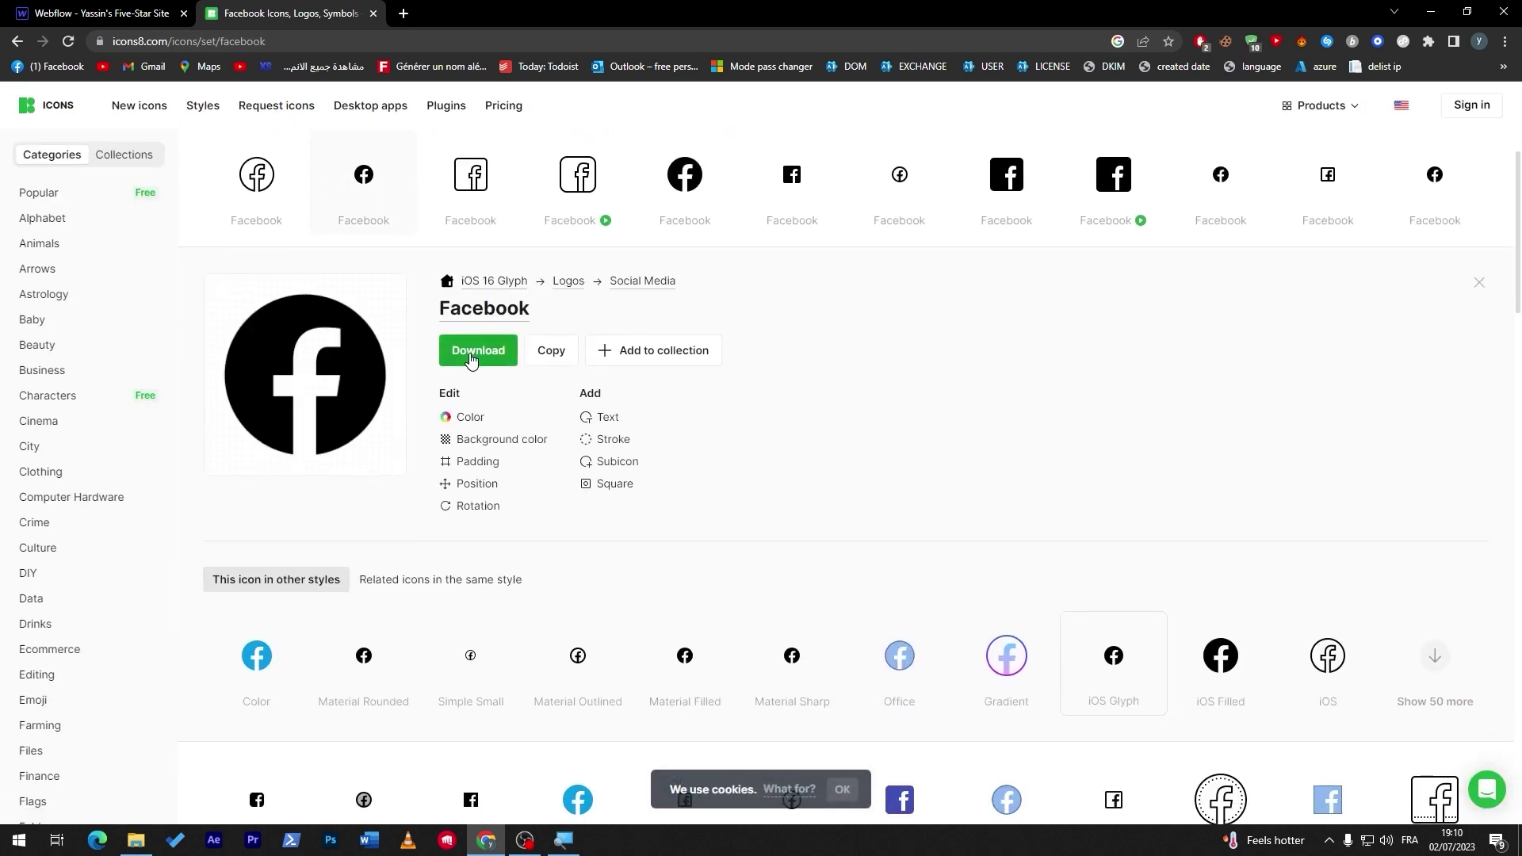
left_click(478, 351)
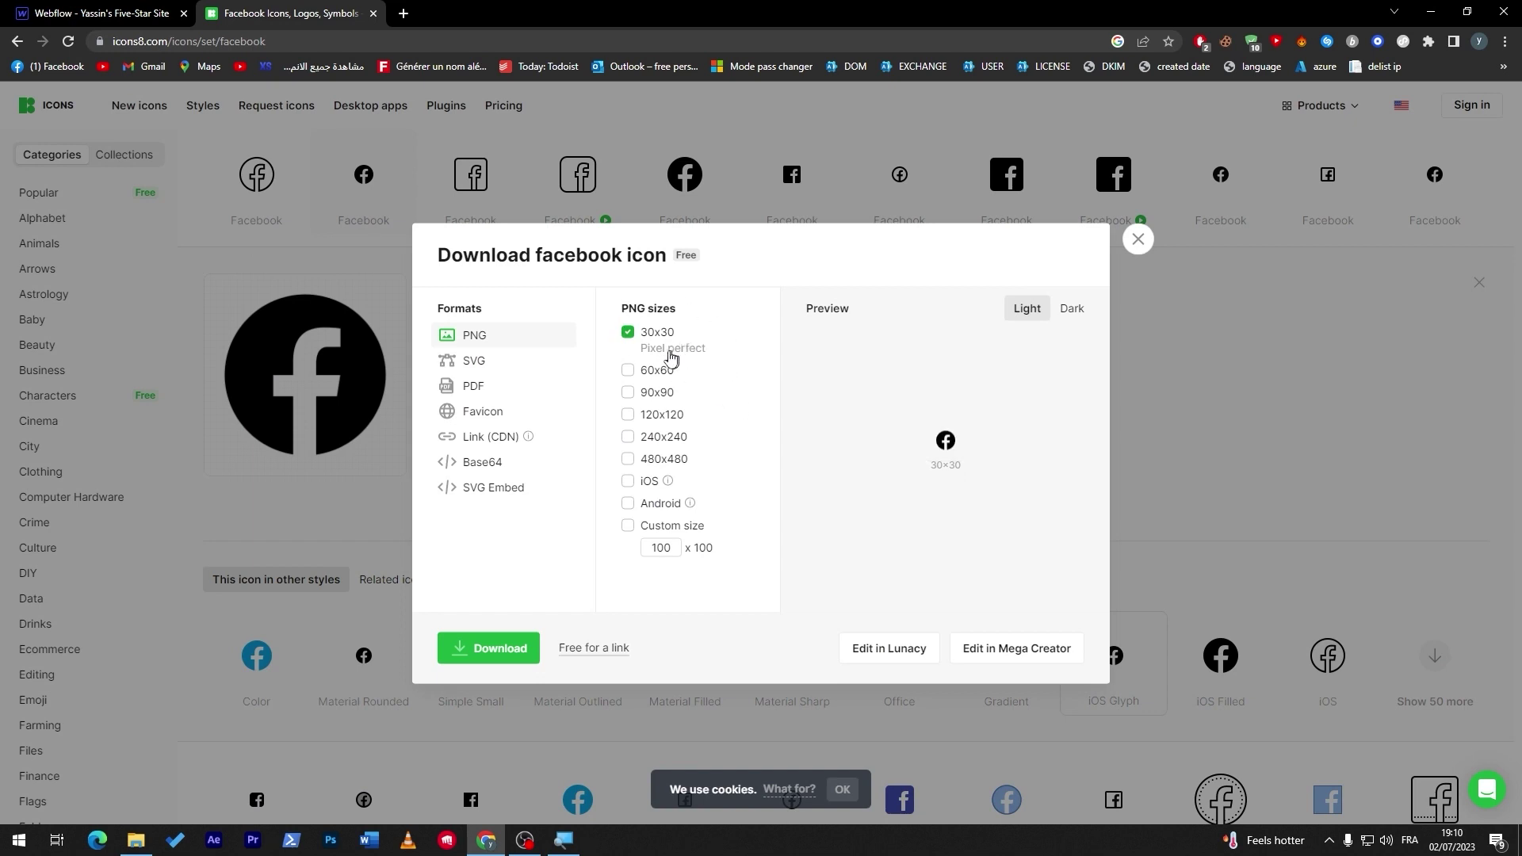
left_click(508, 648)
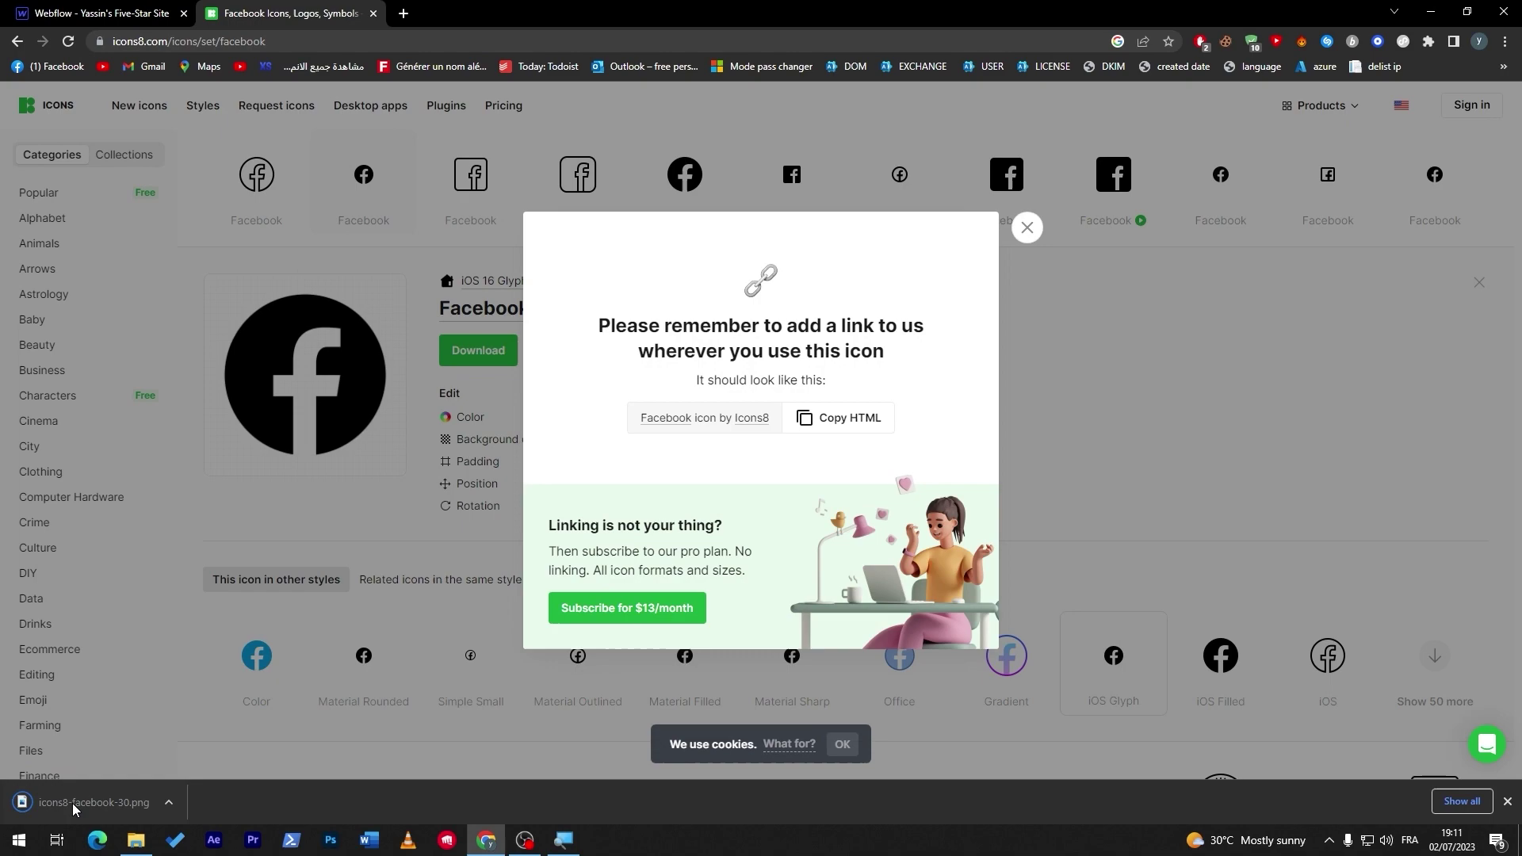
left_click(103, 12)
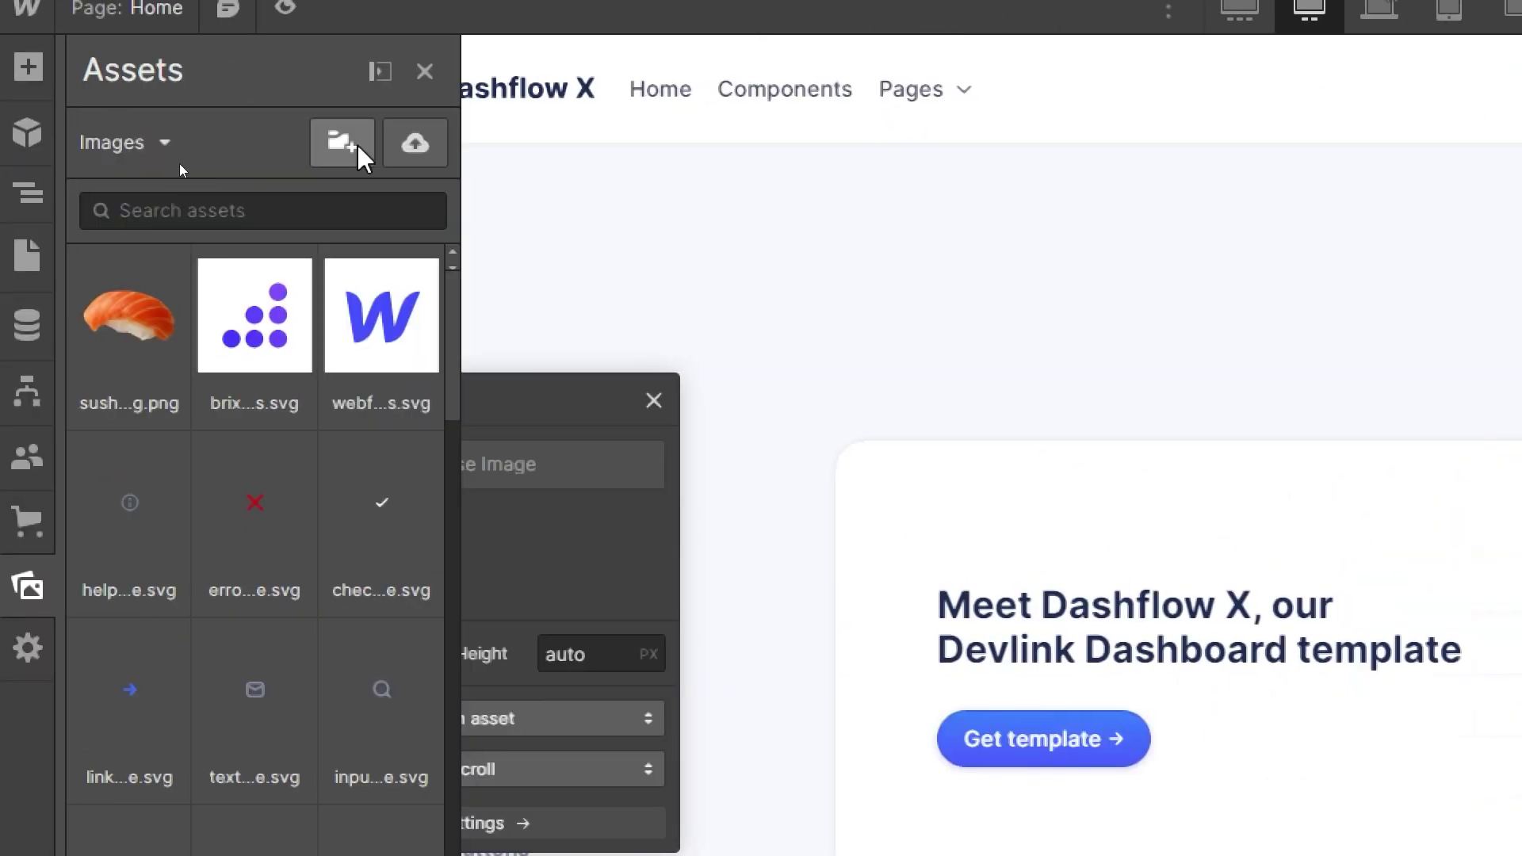
Upload icons8-facebook-30.png to the assets and place it in the top image element.
left_click(400, 139)
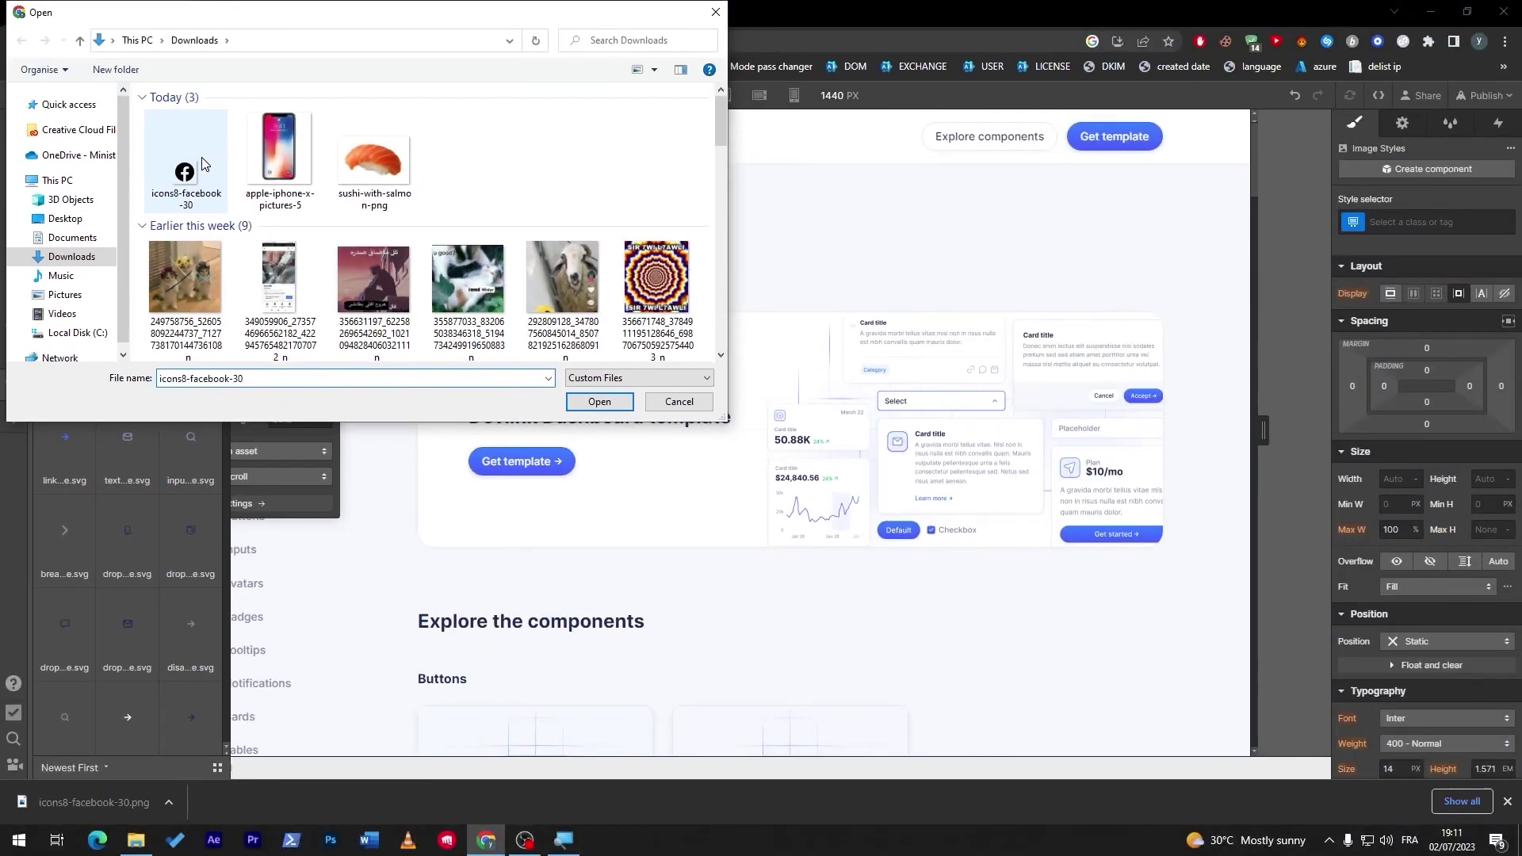
double_click(202, 163)
left_click_drag(75, 245, 167, 218)
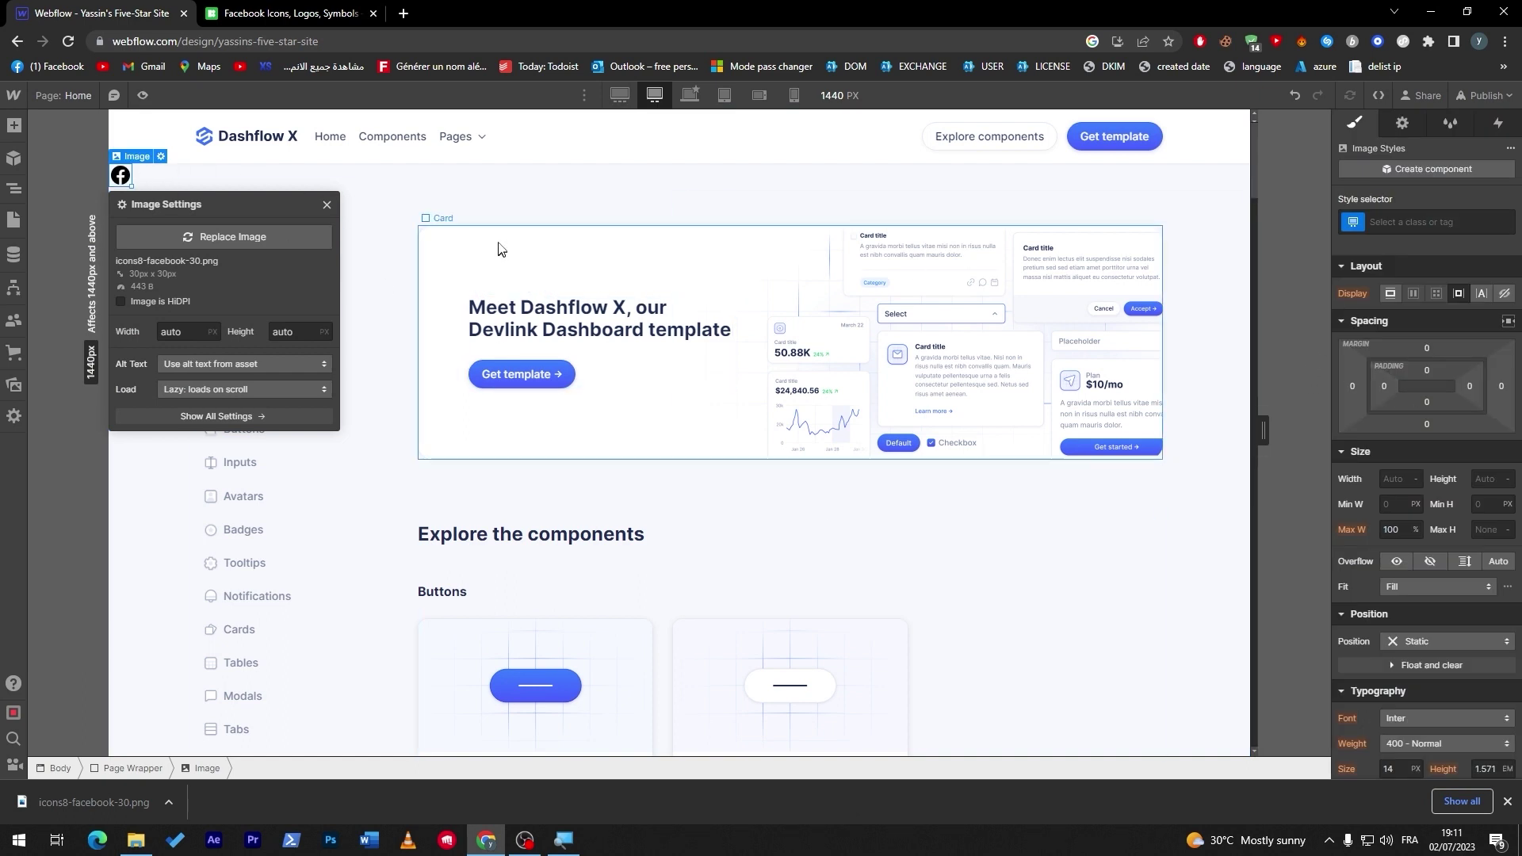
left_click(120, 175)
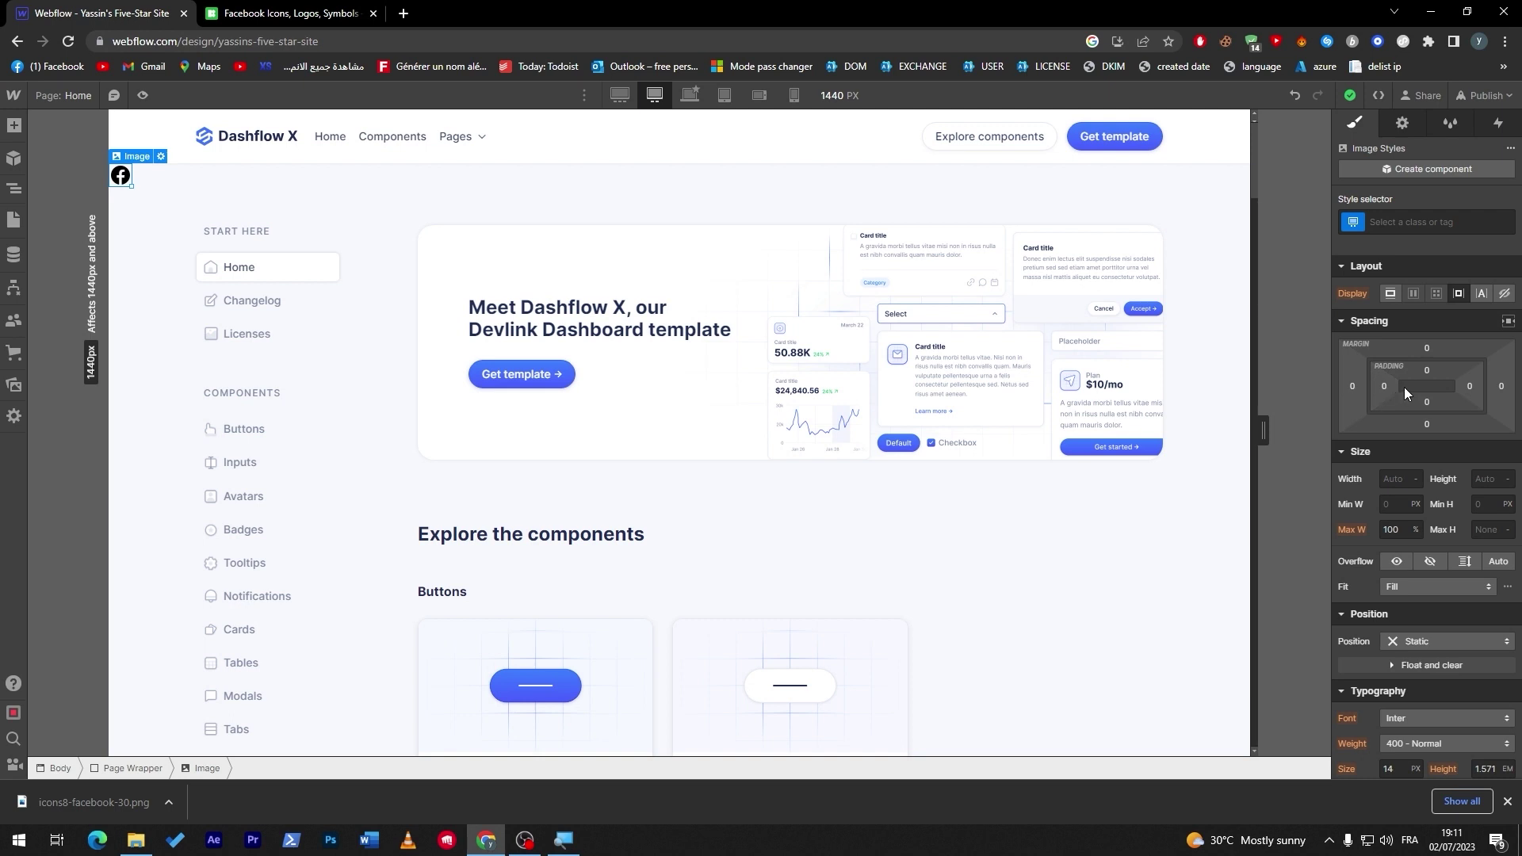
Give the Facebook image about 670 px of left padding to centre it under the header.
mouse_move(1397, 386)
left_mouse_down()
mouse_move(276, 195)
mouse_move(1480, 420)
mouse_move(1504, 379)
mouse_move(1521, 397)
mouse_move(1437, 393)
left_mouse_up()
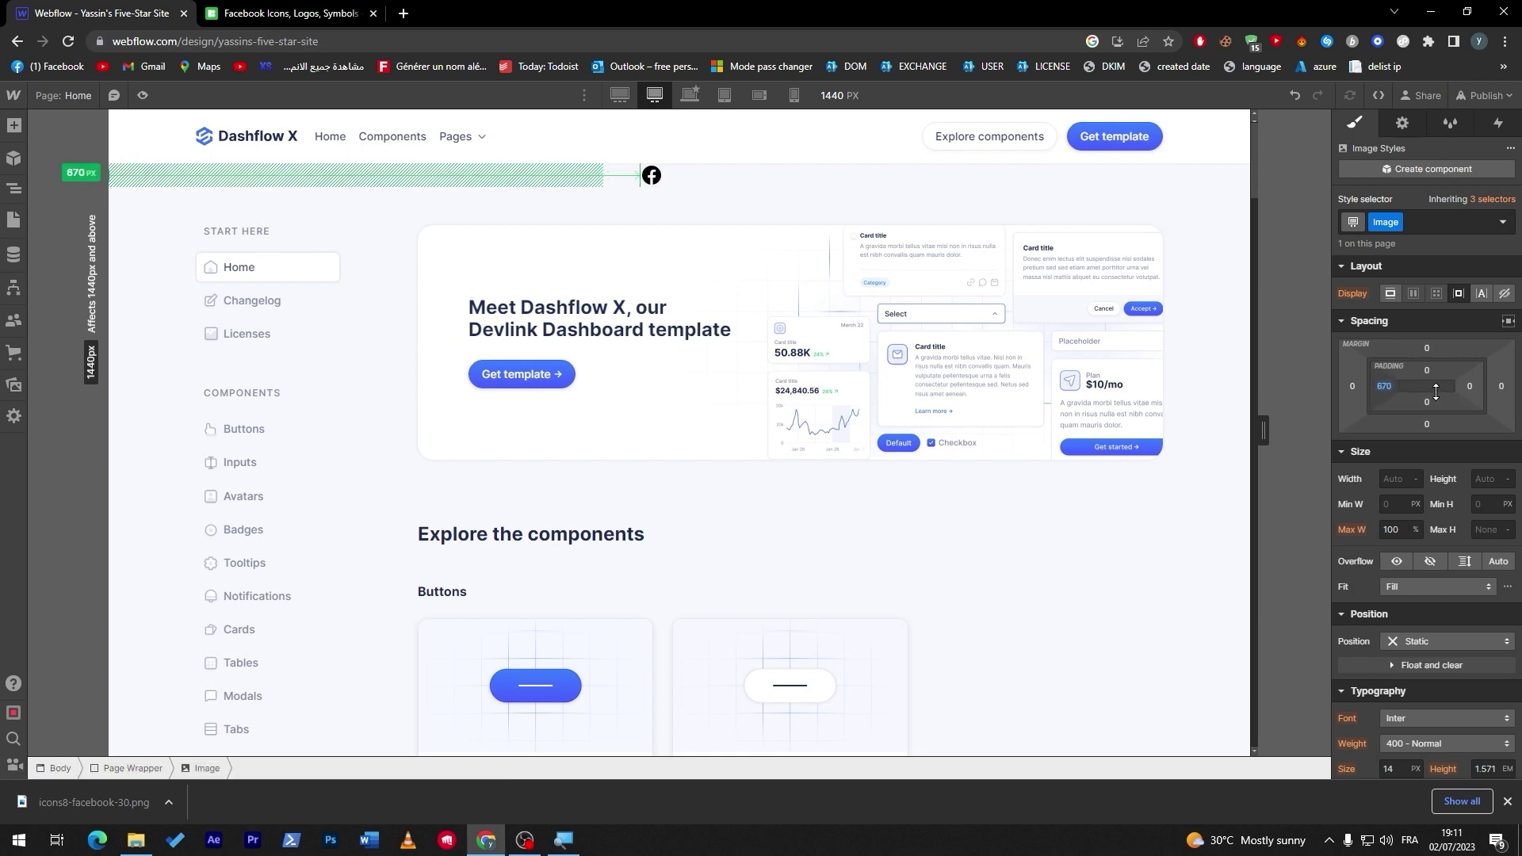
left_click(704, 193)
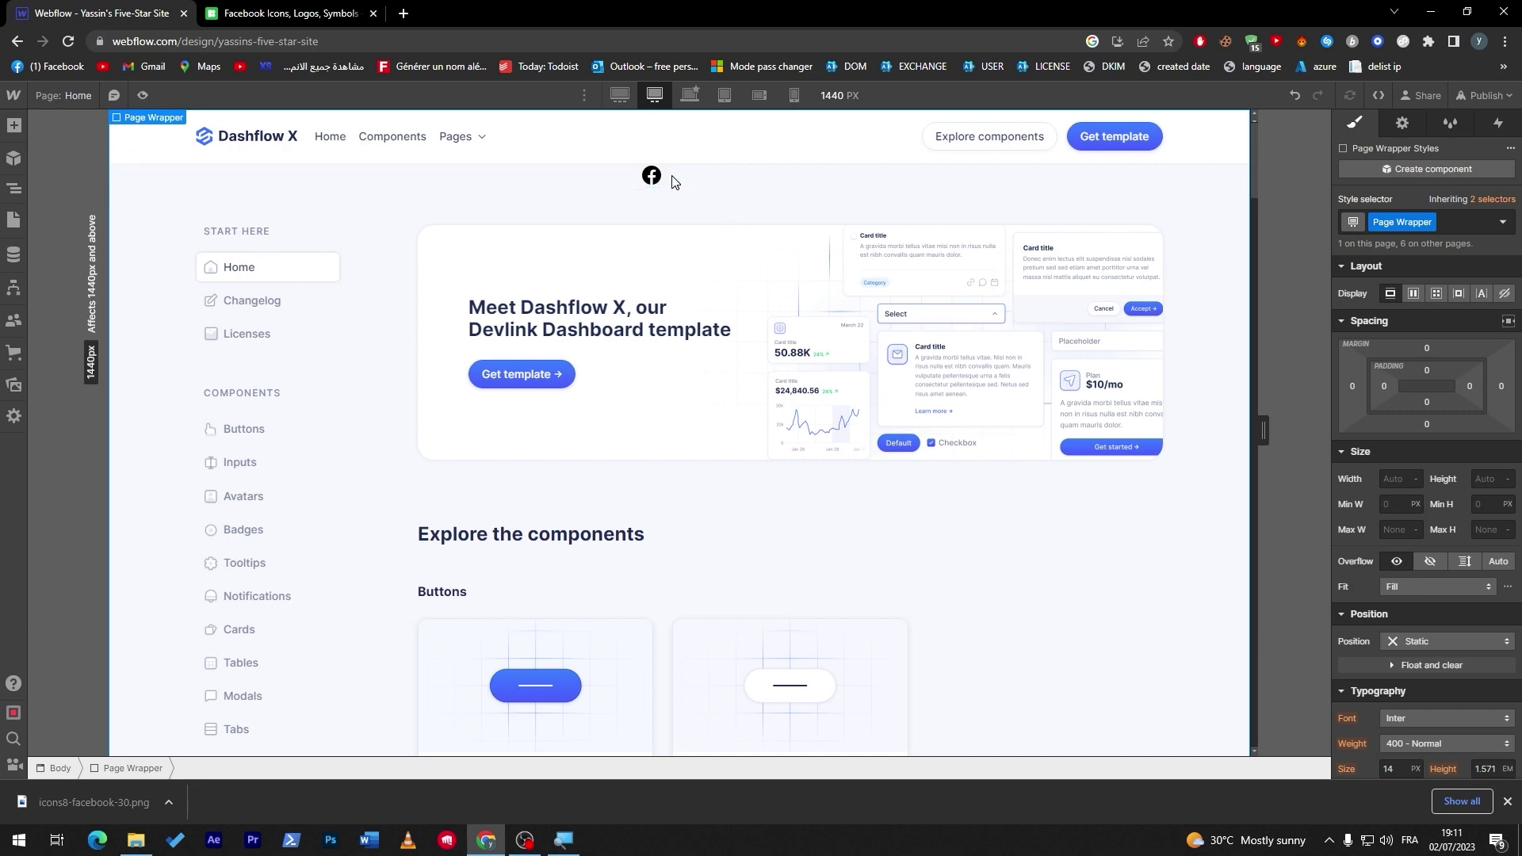
left_click(1508, 802)
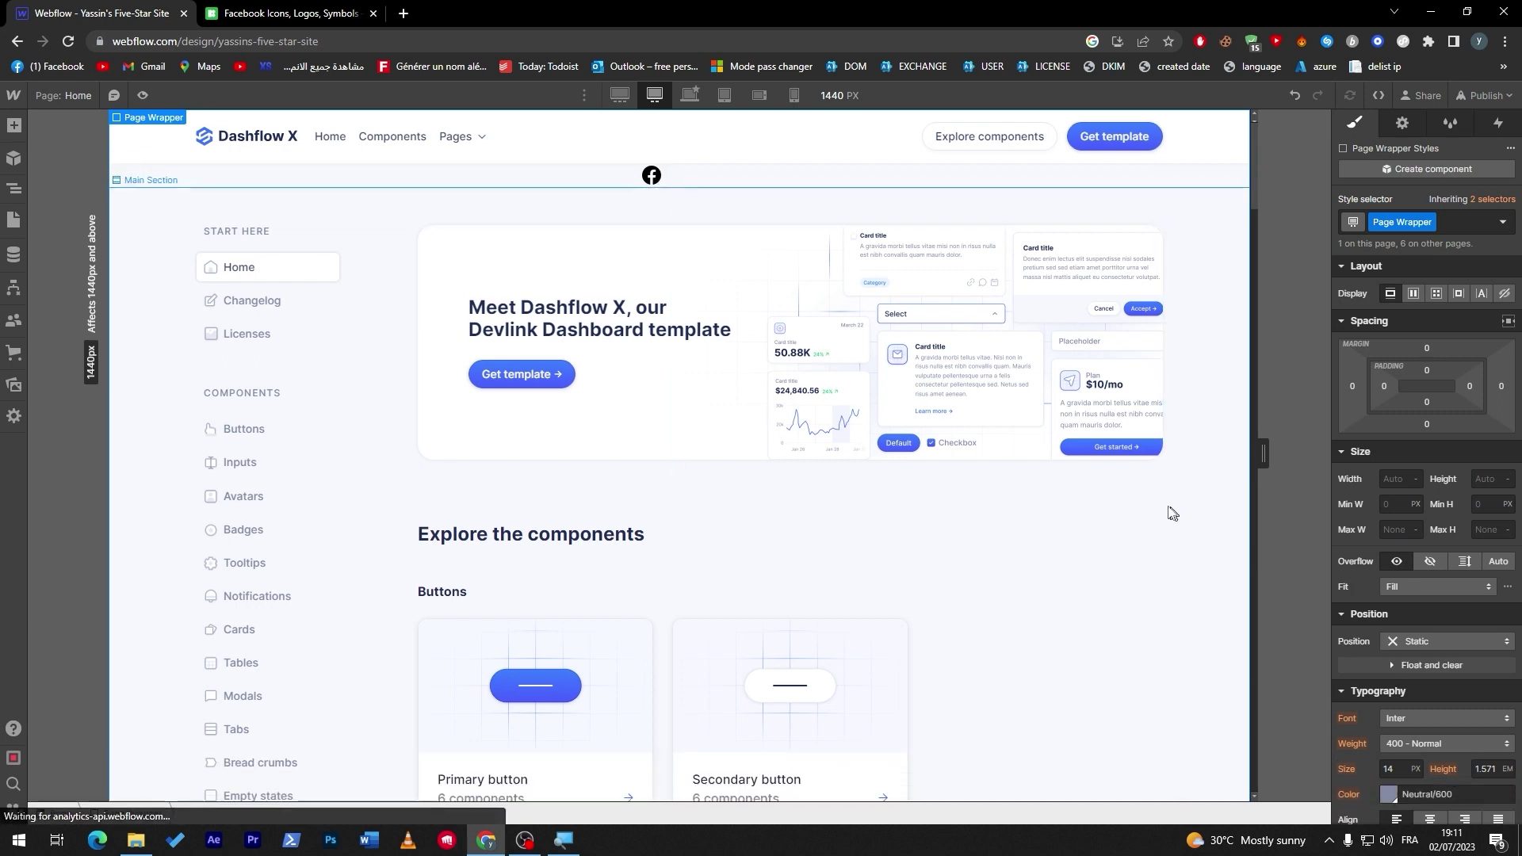
Show all the Facebook image's settings, include it in site search, and add a blank custom attribute.
left_click(651, 176)
right_click(654, 181)
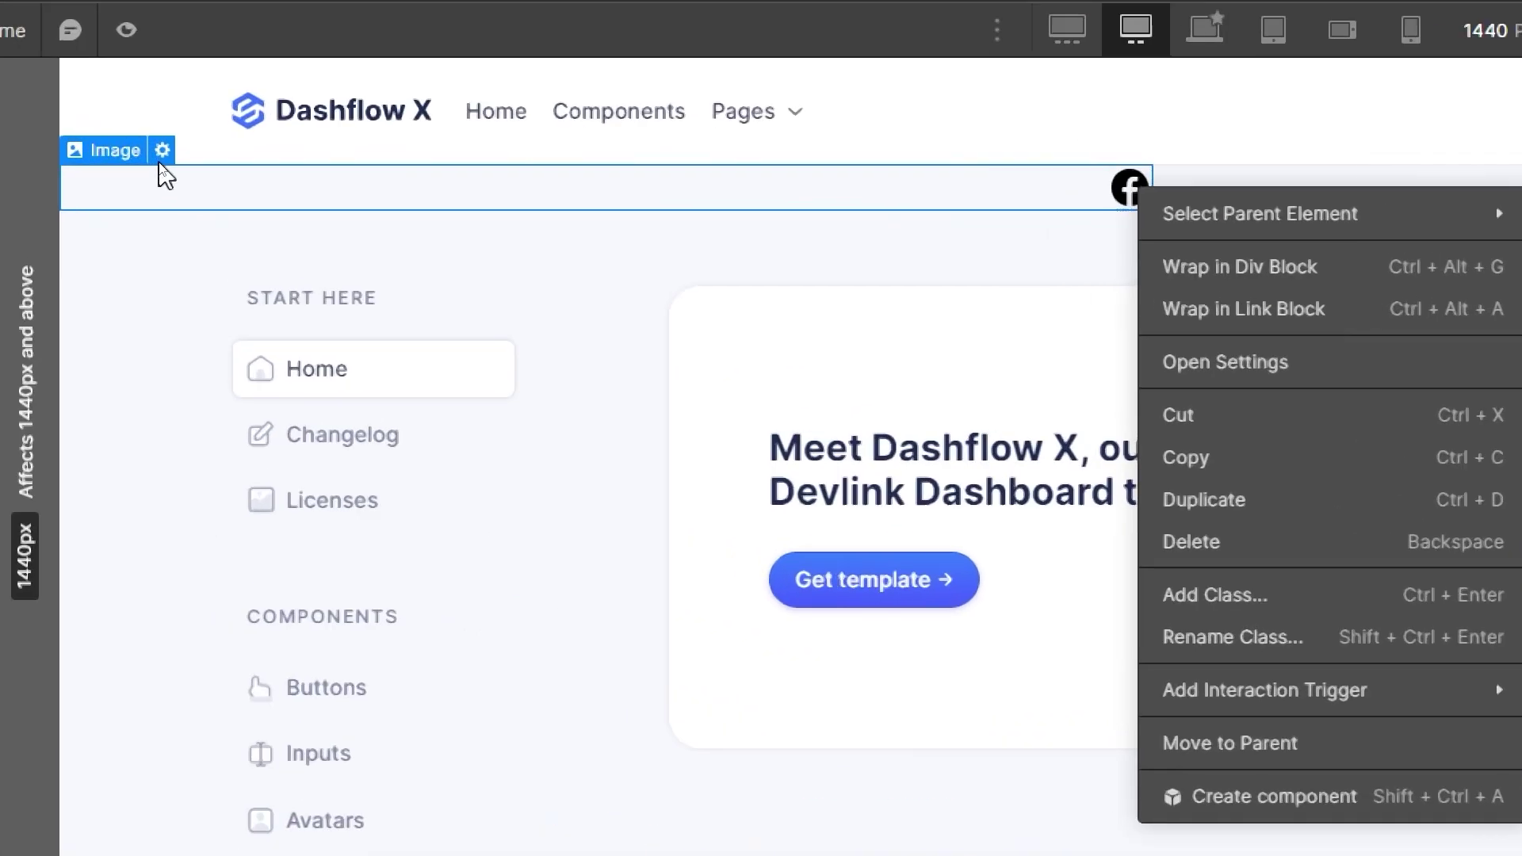
left_click(161, 157)
left_click(161, 157)
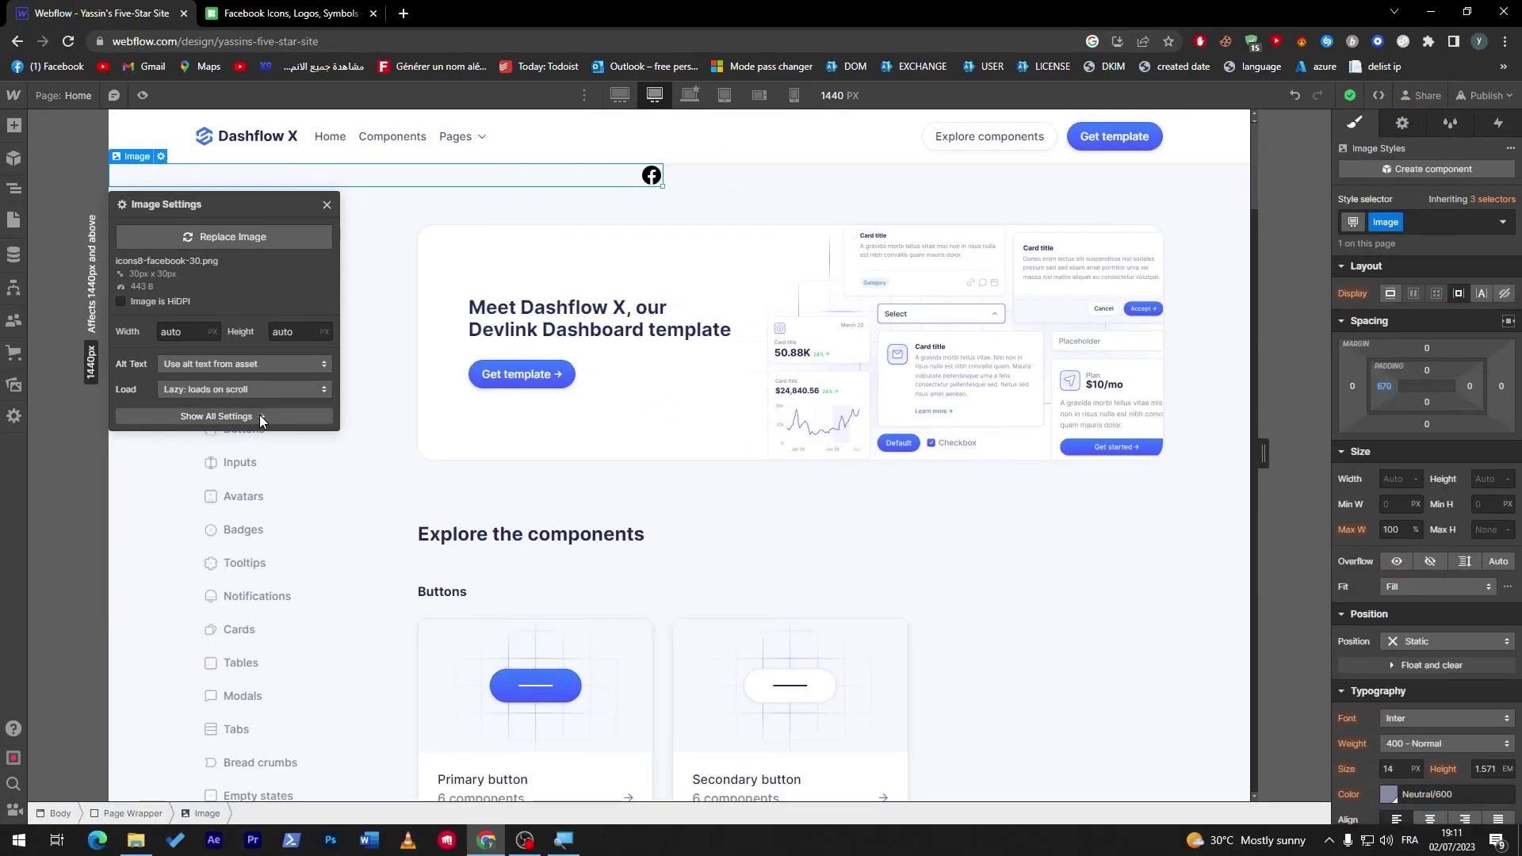
left_click(260, 417)
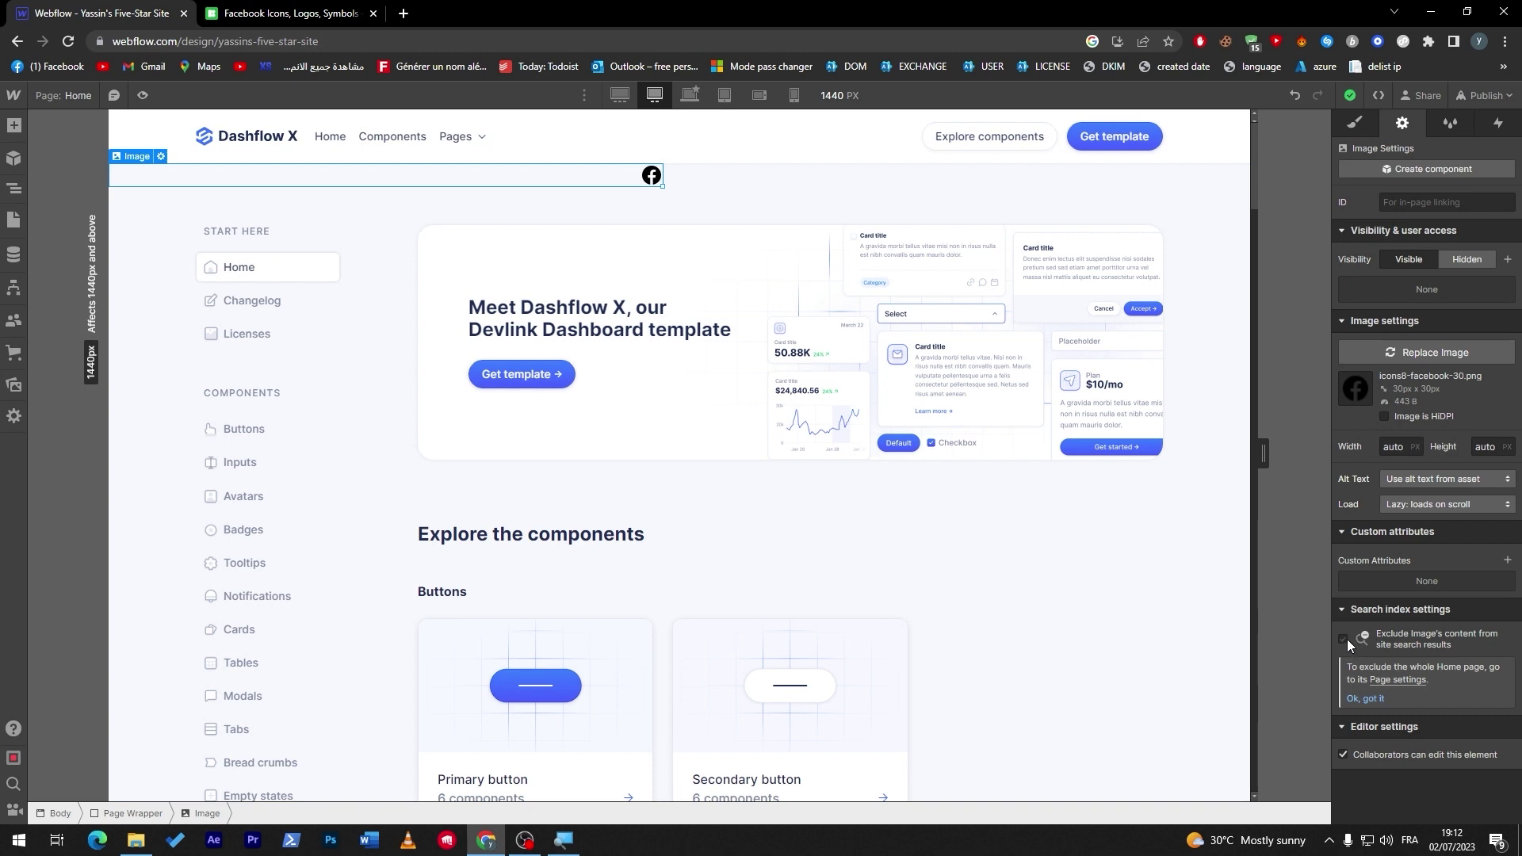
left_click(1357, 698)
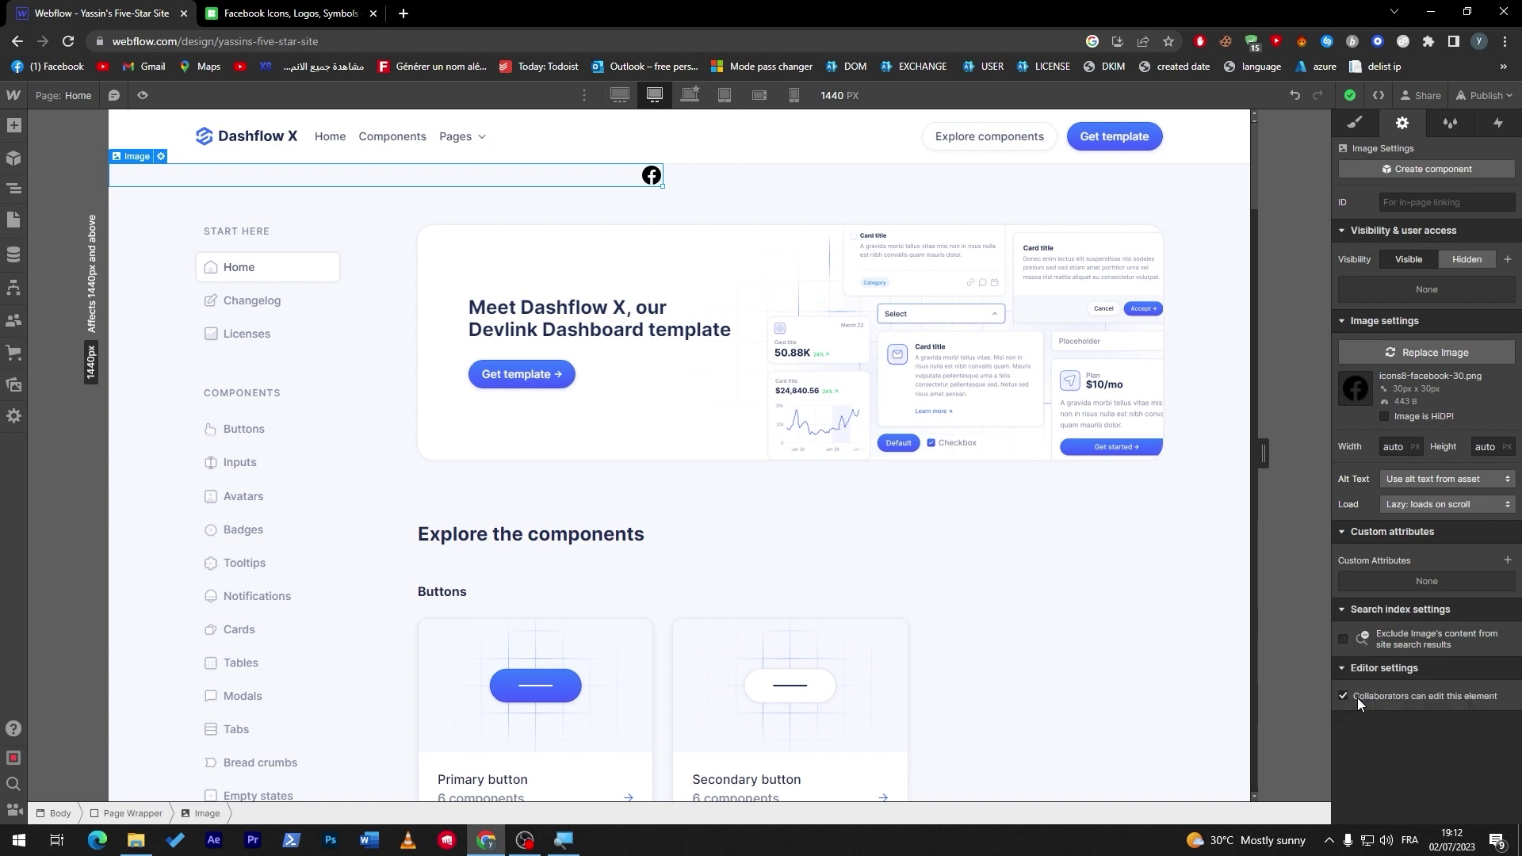
left_click(1345, 640)
left_click(1508, 560)
left_click(1413, 557)
Keep the asset's alt text and, after trying other loading options, leave loading on Lazy.
left_click(1403, 479)
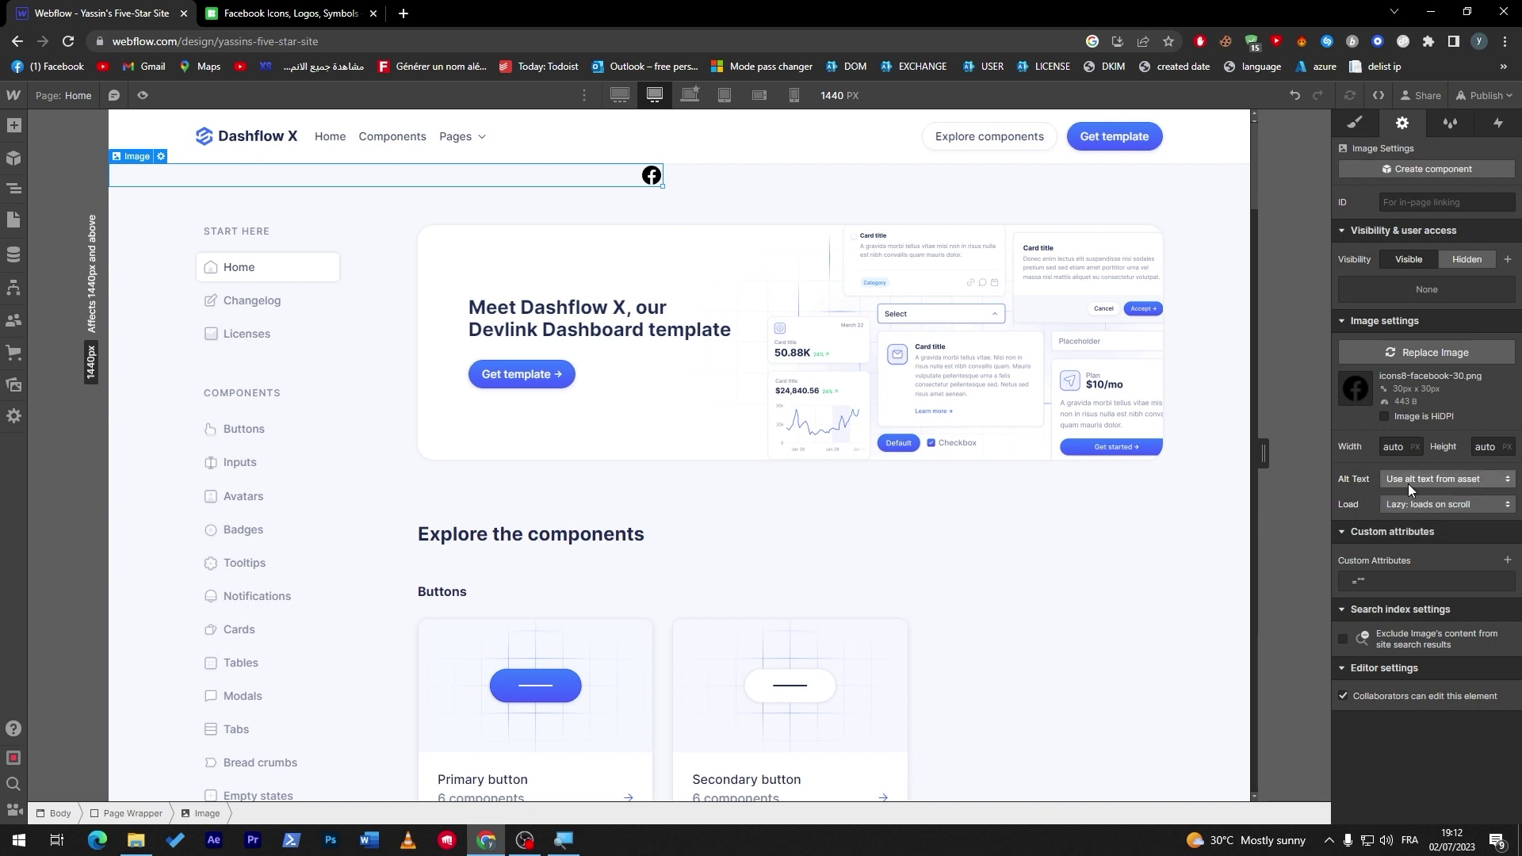
left_click(1411, 474)
left_click(1438, 505)
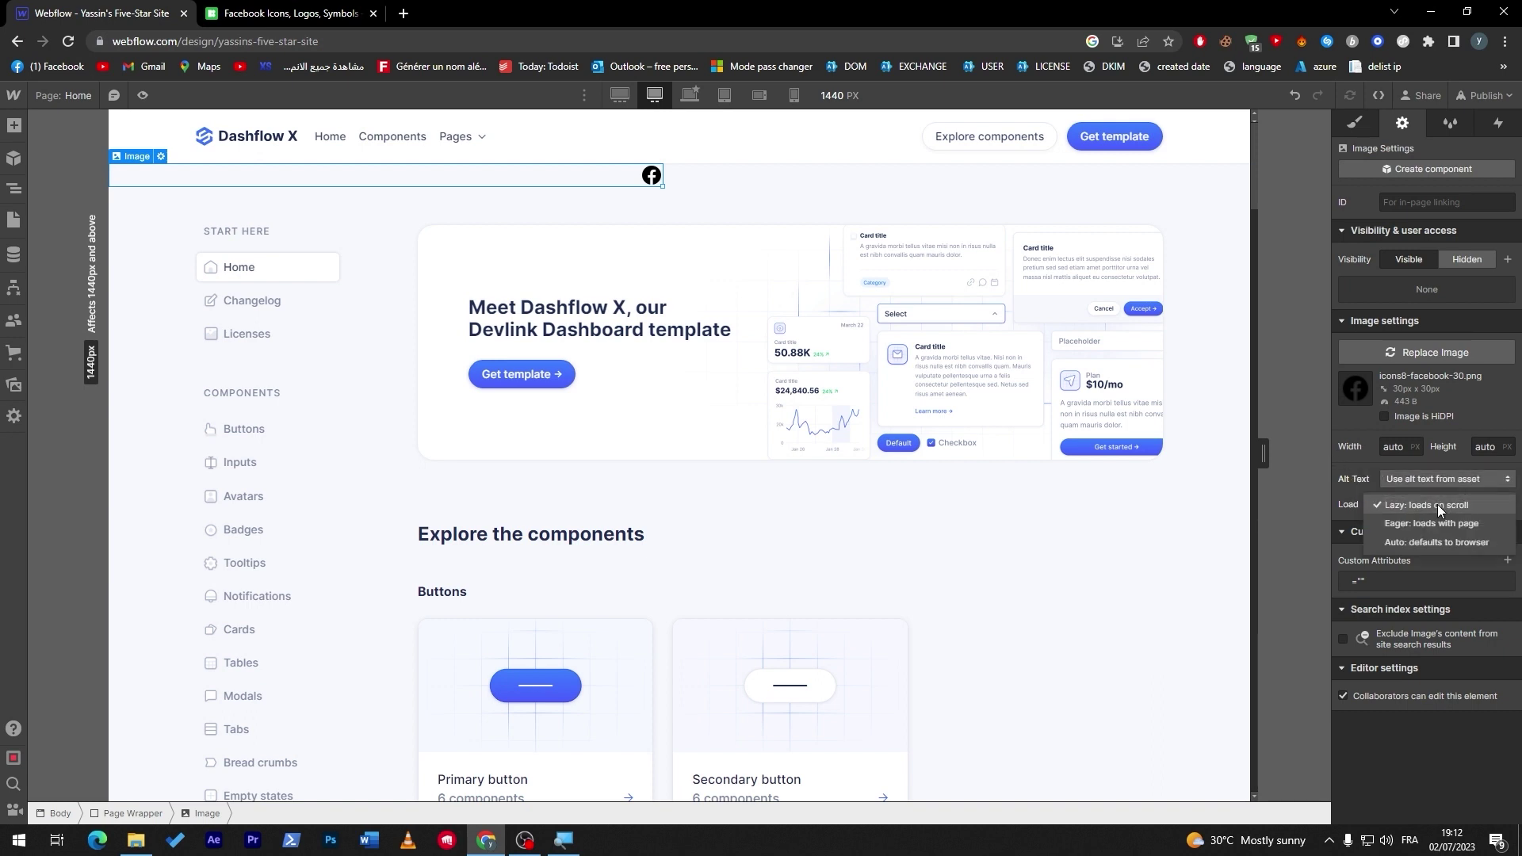
left_click(1389, 525)
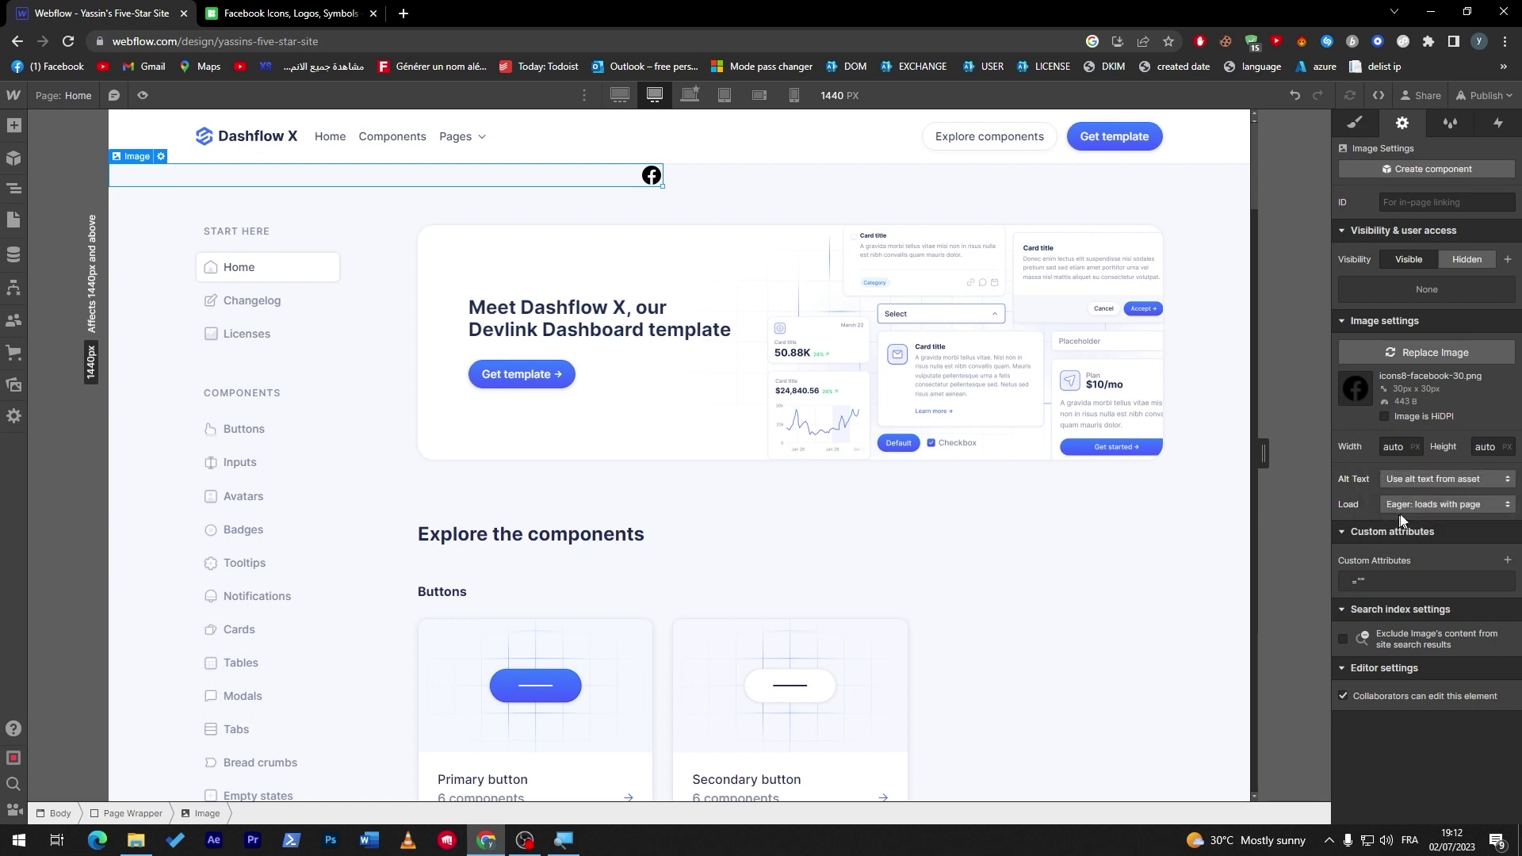
left_click(1431, 505)
left_click(1410, 524)
left_click(1409, 510)
left_click(1415, 467)
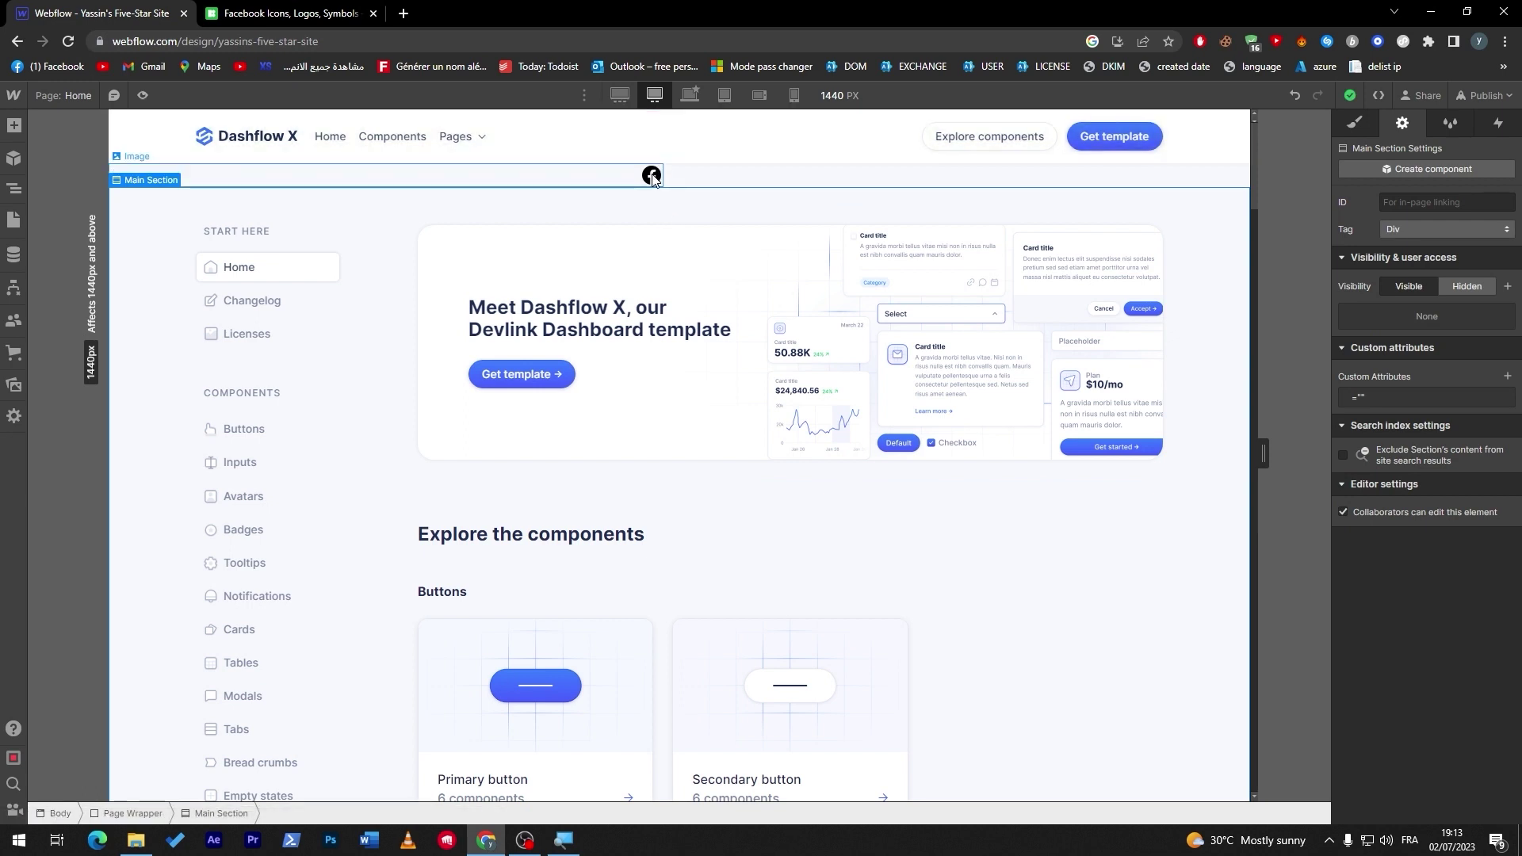
Wrap the Facebook icon image in a Link Block and a Div Block.
left_click(652, 176)
right_click(651, 176)
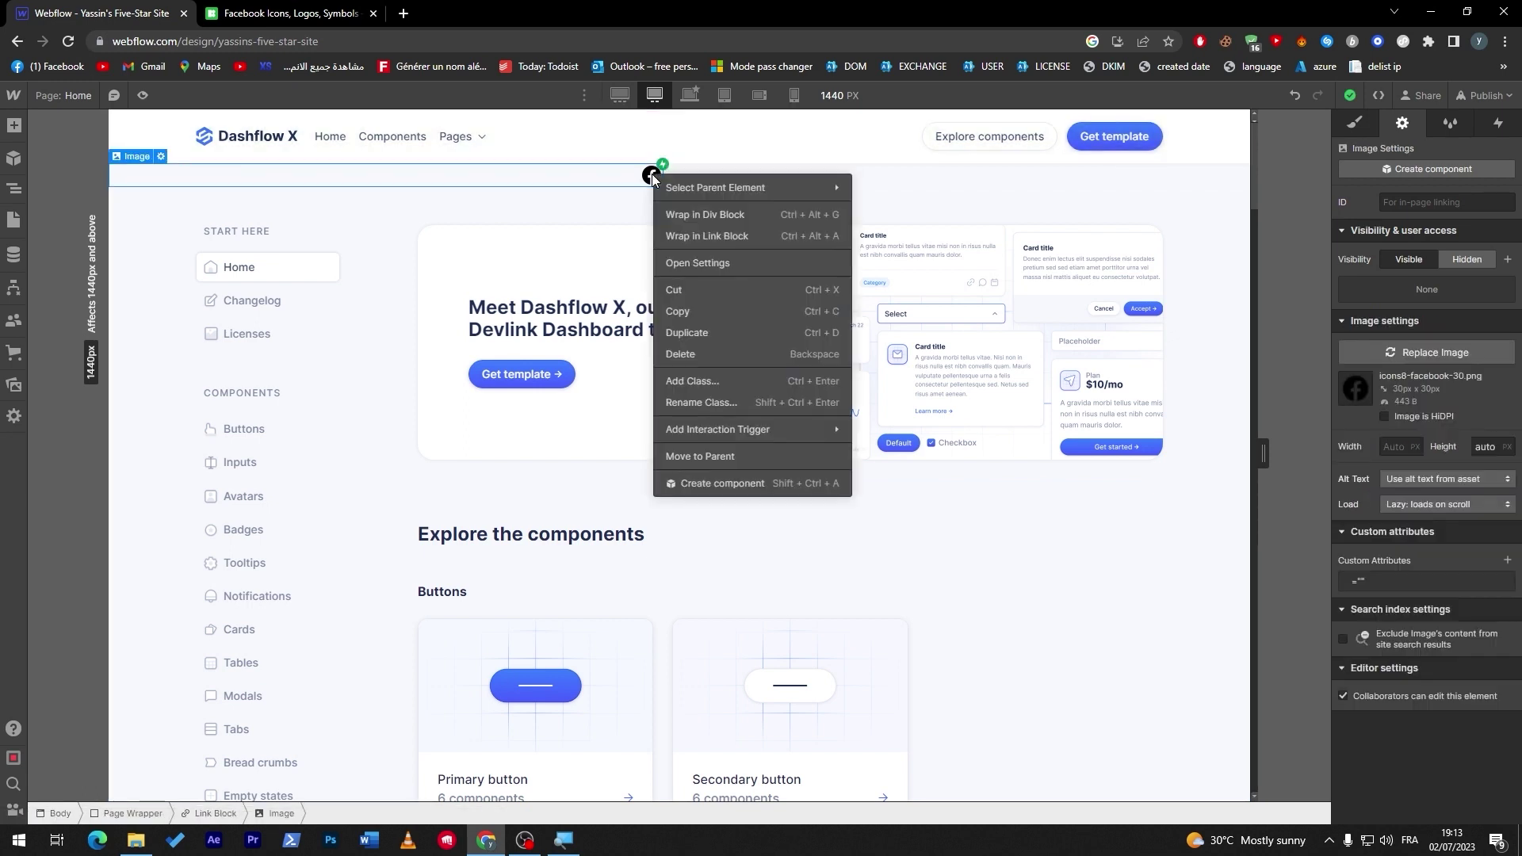
left_click(707, 237)
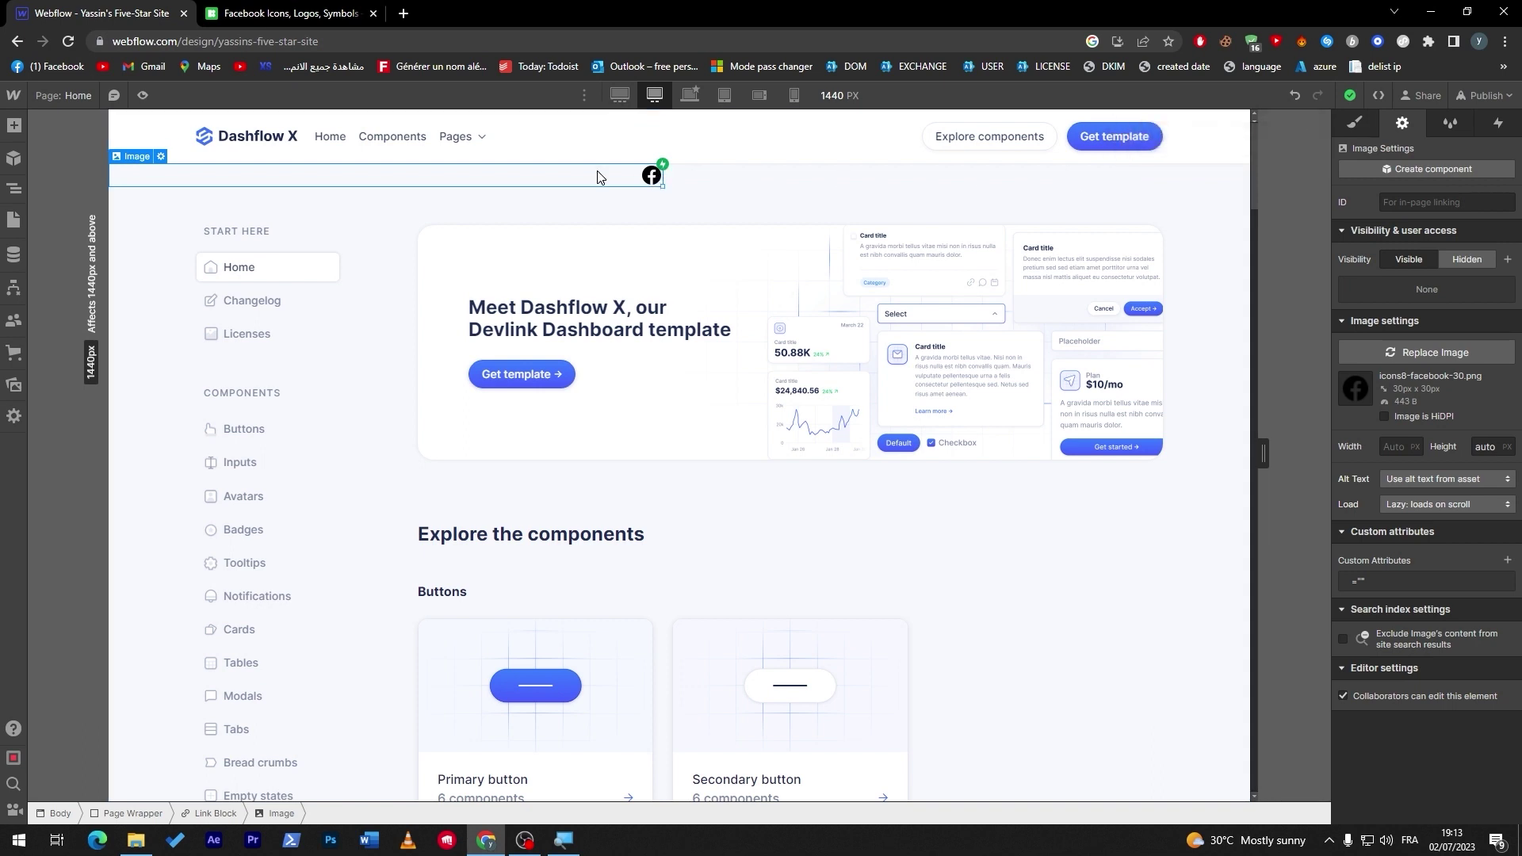
left_click(162, 158)
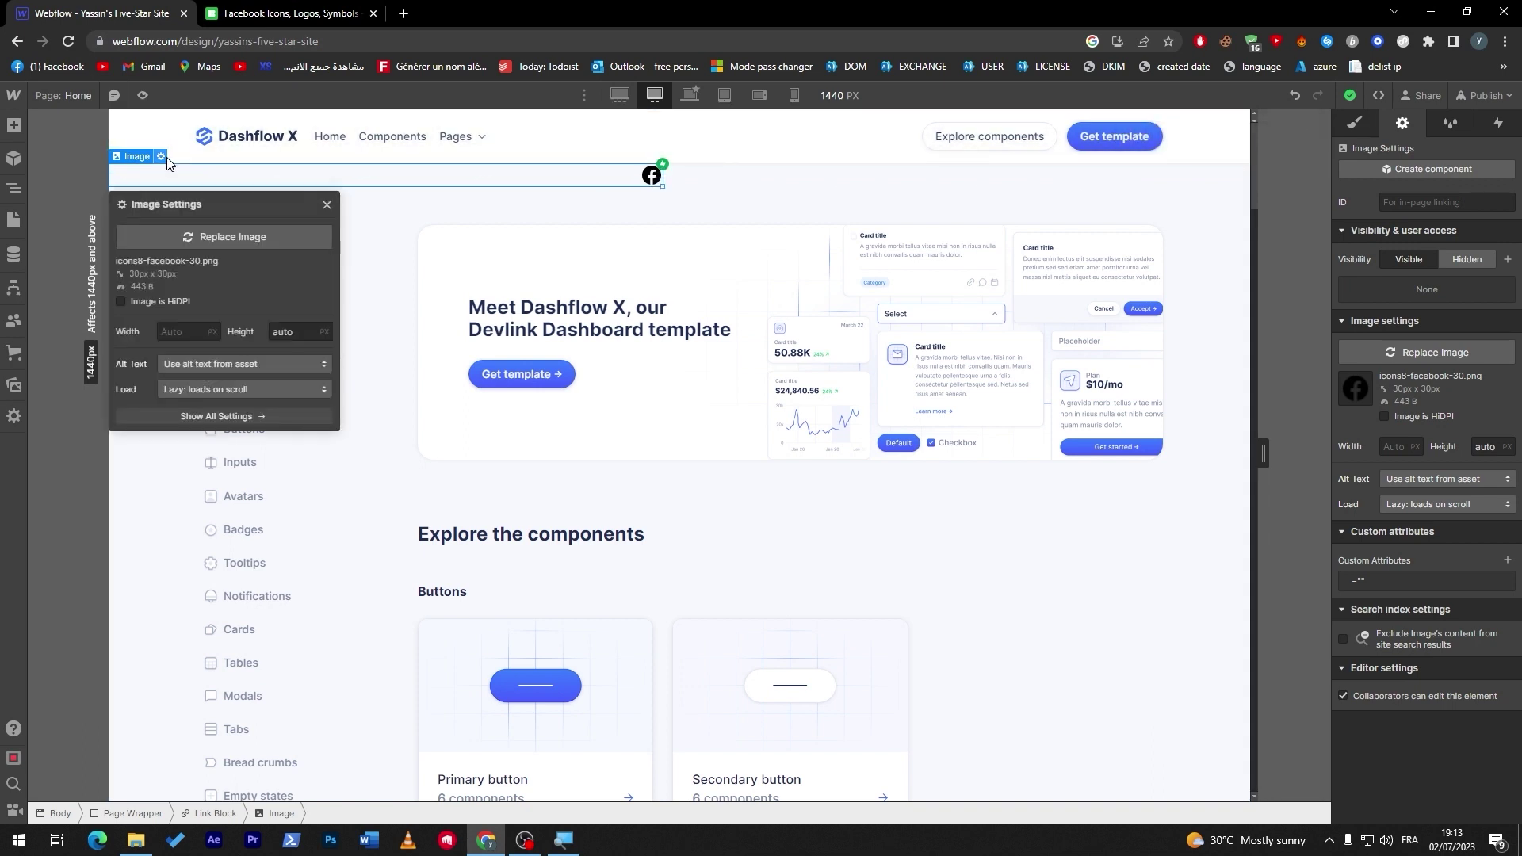
right_click(655, 176)
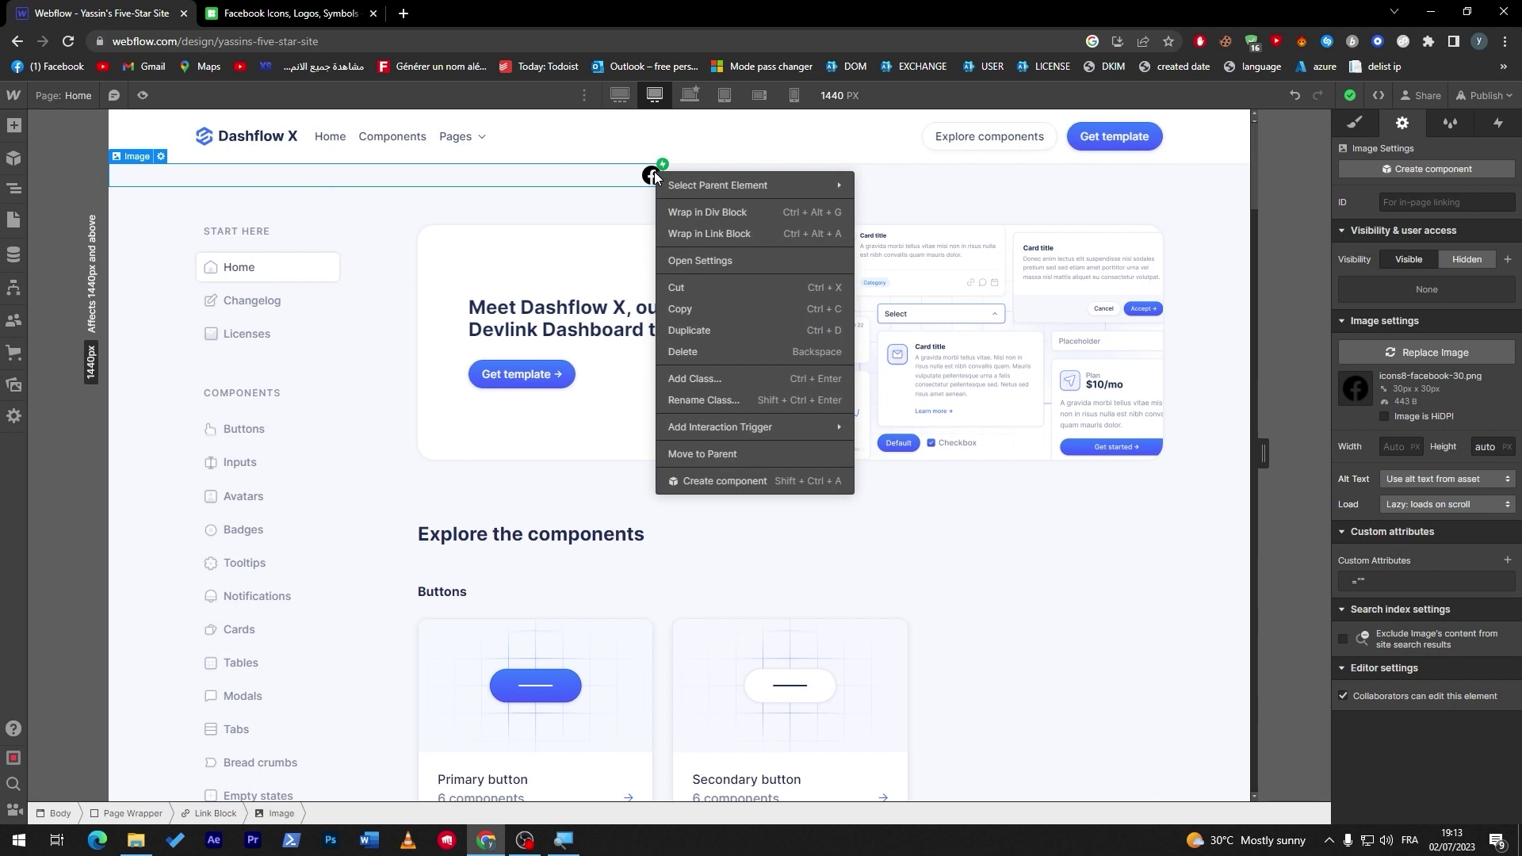
left_click(692, 213)
right_click(652, 180)
left_click(704, 239)
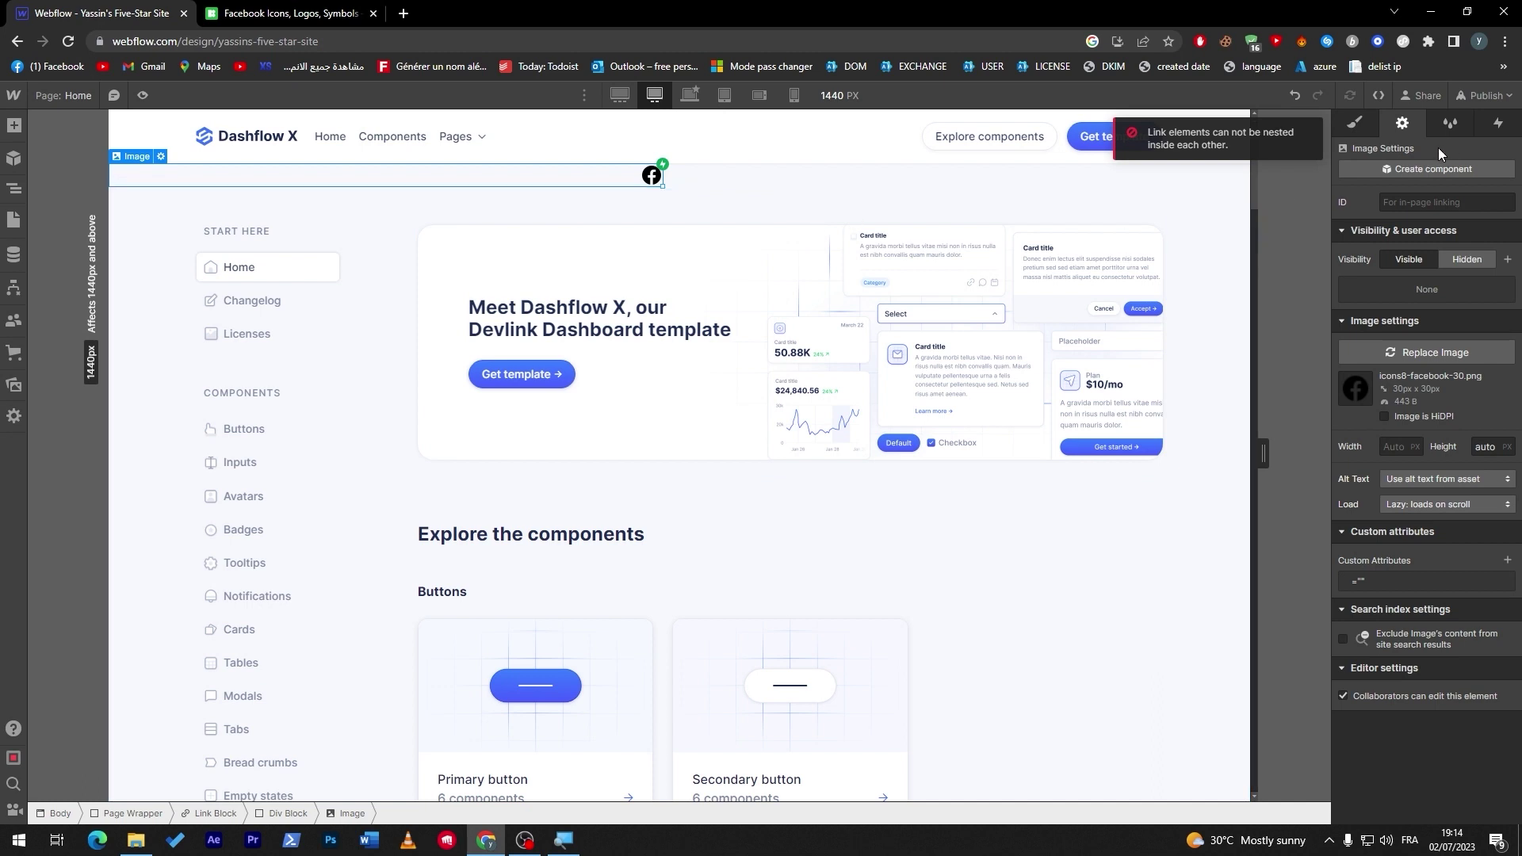
left_click(1362, 581)
key("Escape")
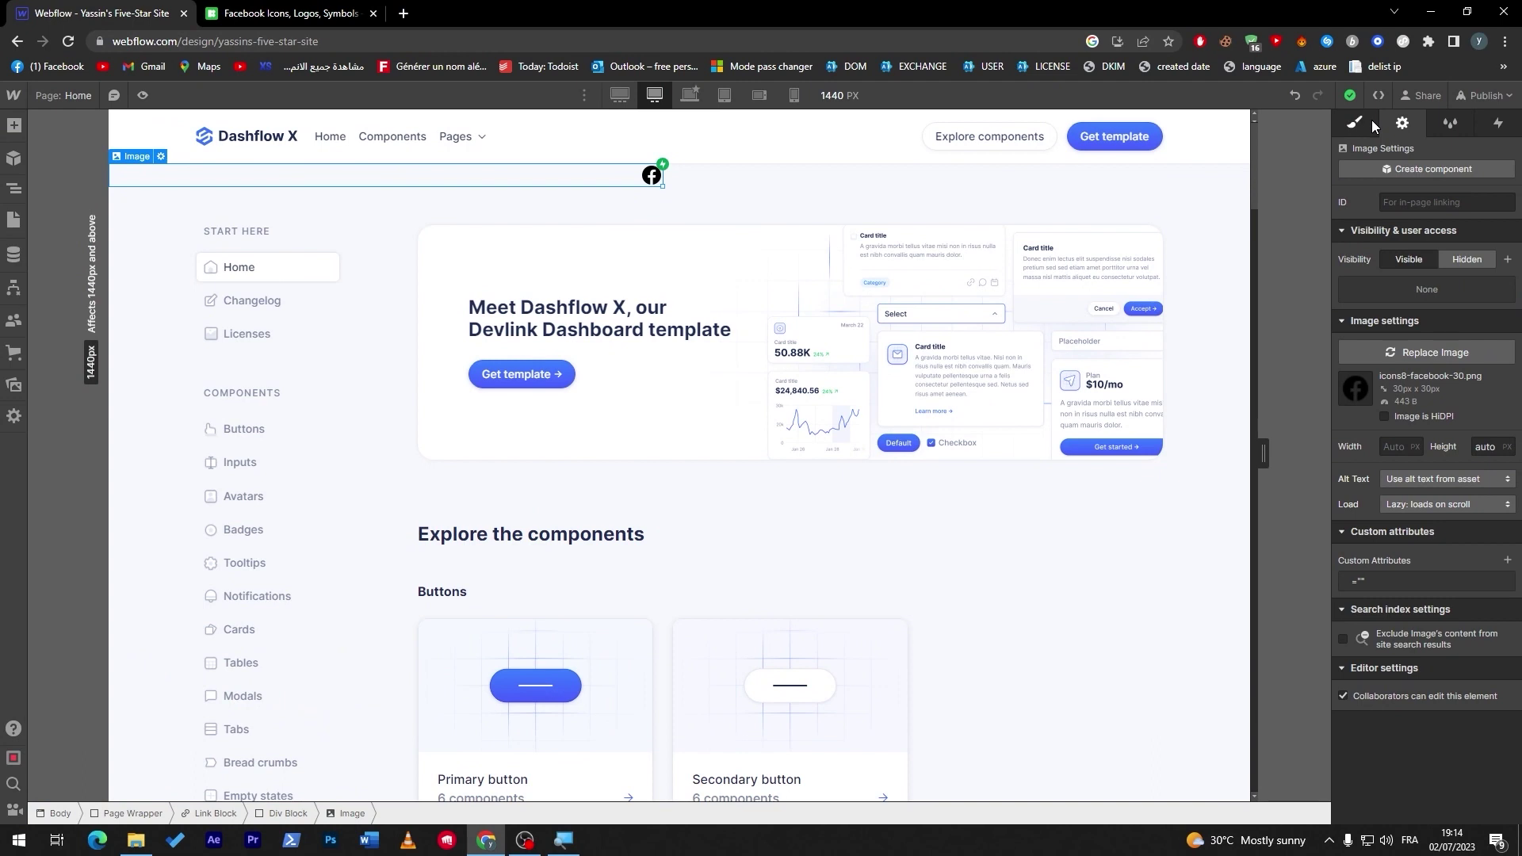
Add a new empty Div Block and drag it into the top area beside the icon.
left_click(1372, 121)
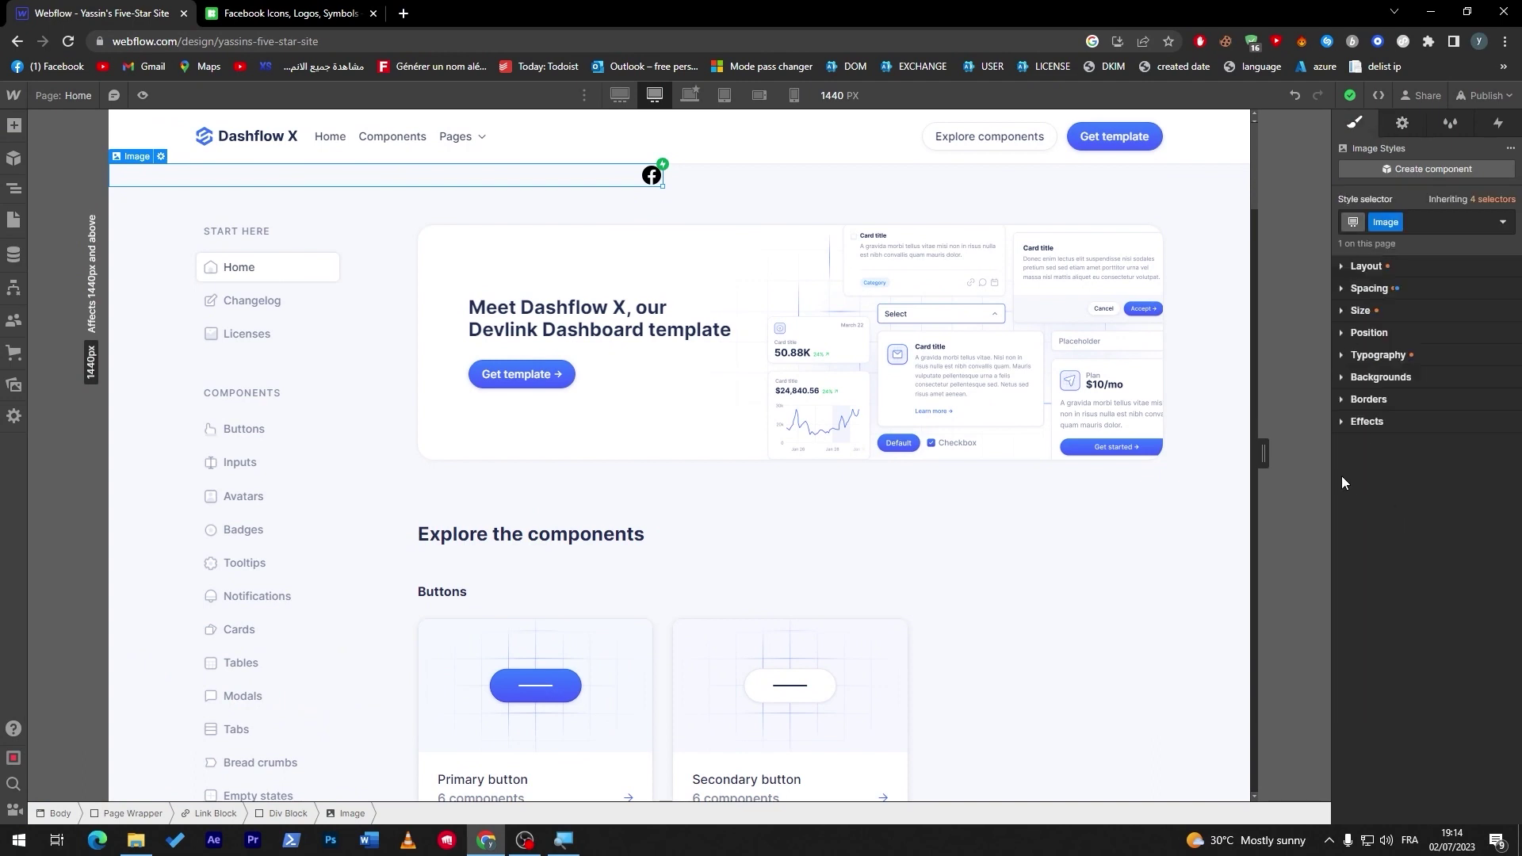
key("ctrl+v")
left_click(151, 187)
left_click_drag(145, 193, 547, 228)
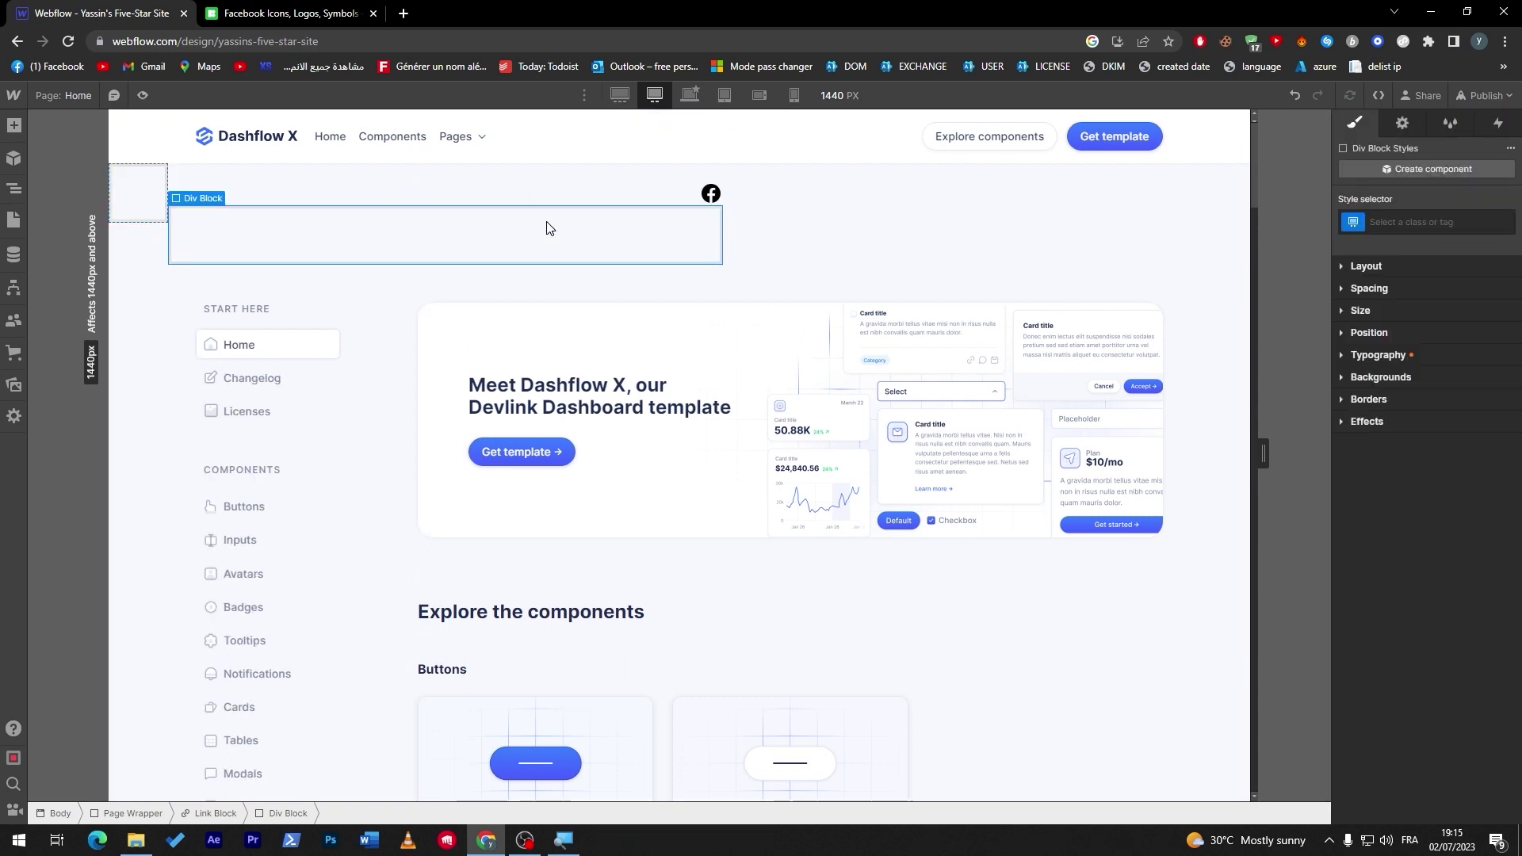
left_click(466, 203)
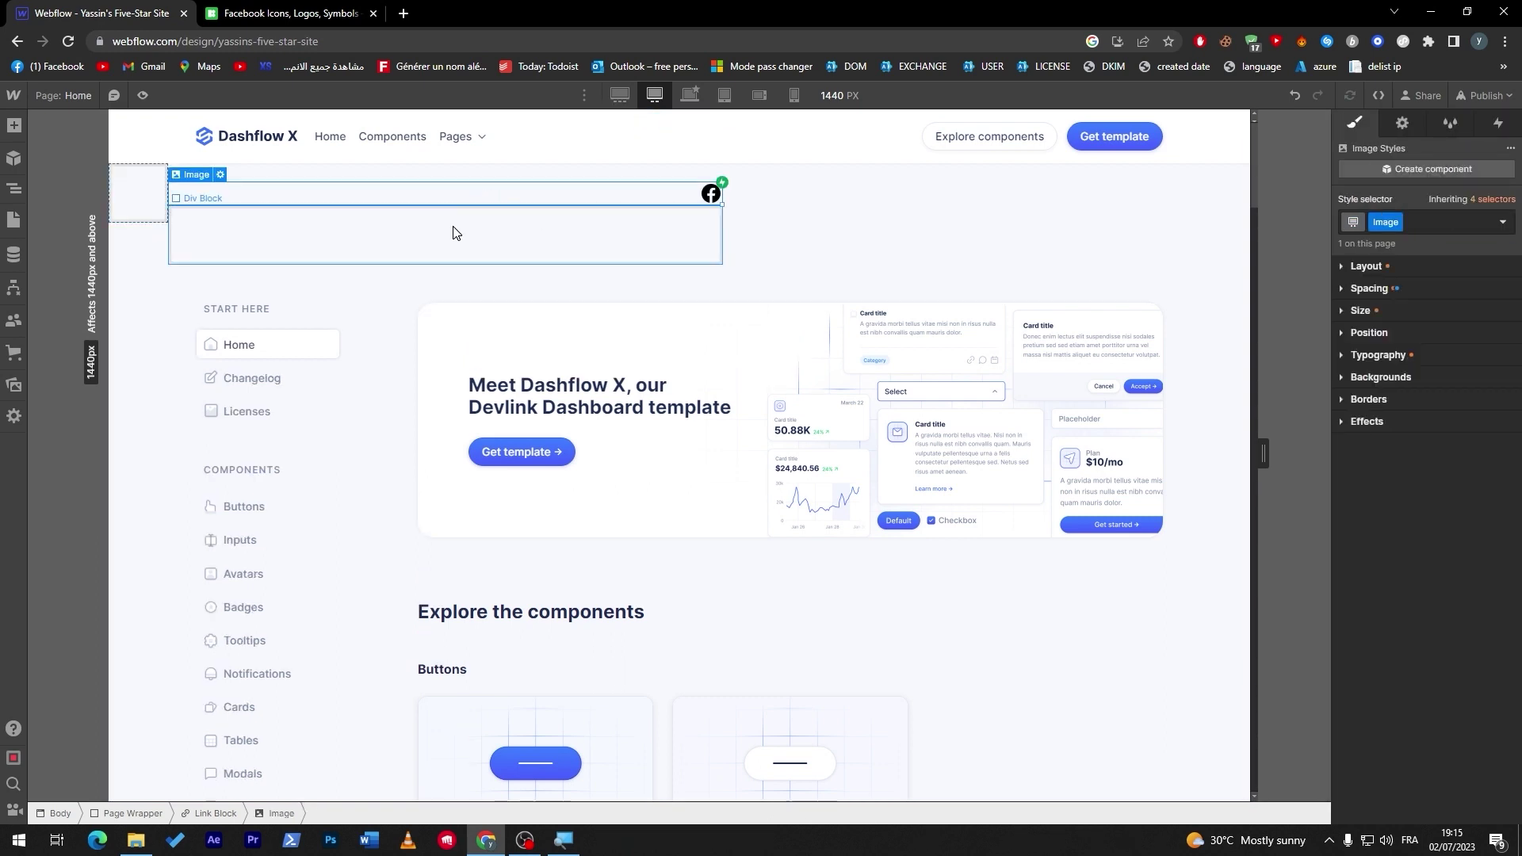
left_click(444, 231)
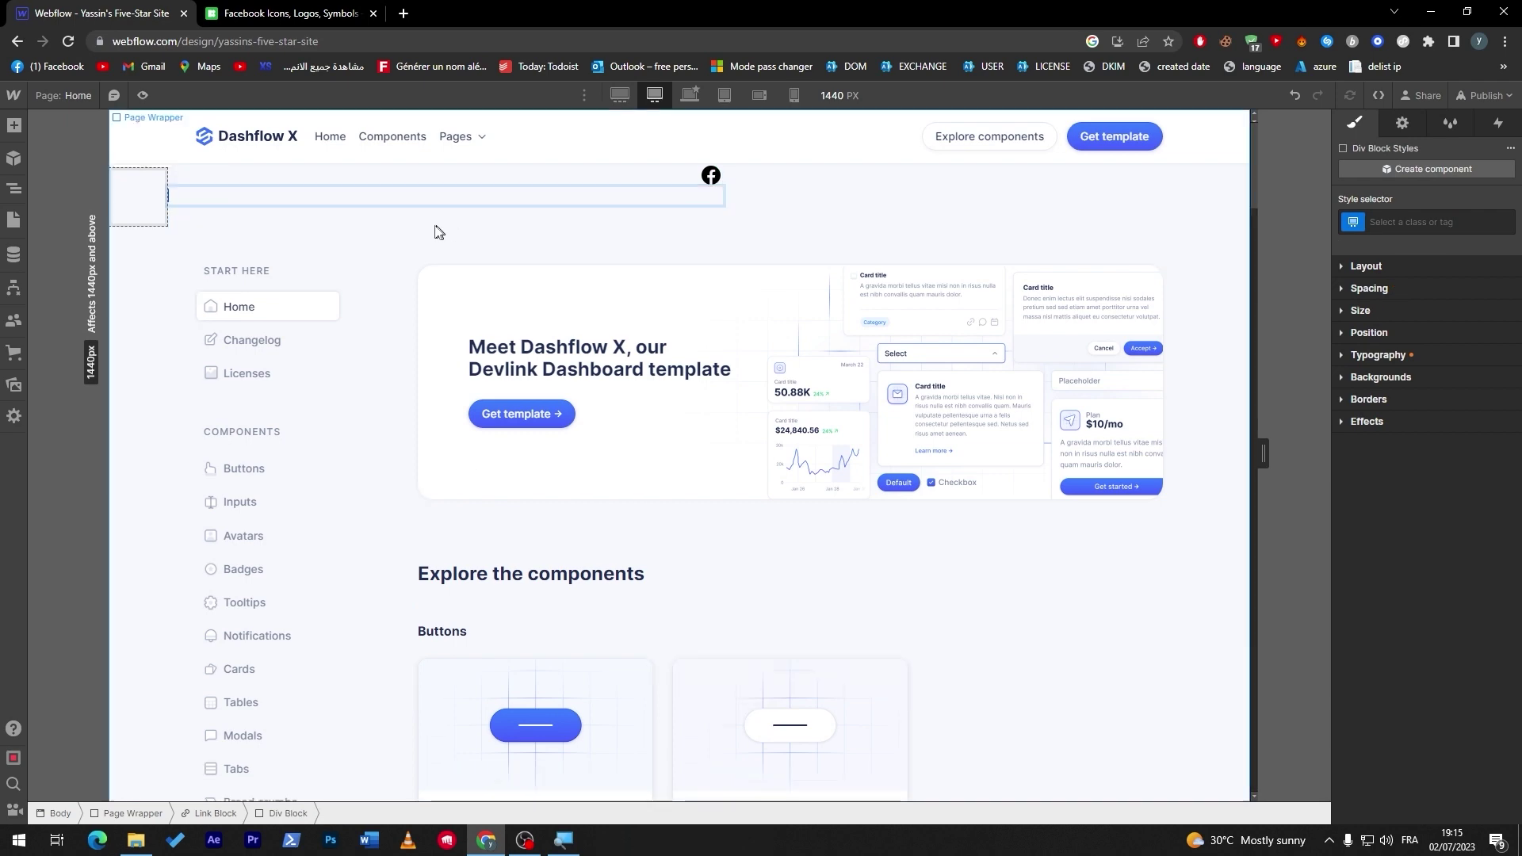
Open the Link Block's link settings and review the Page, Section, Email and Phone link types.
double_click(145, 188)
left_click(199, 295)
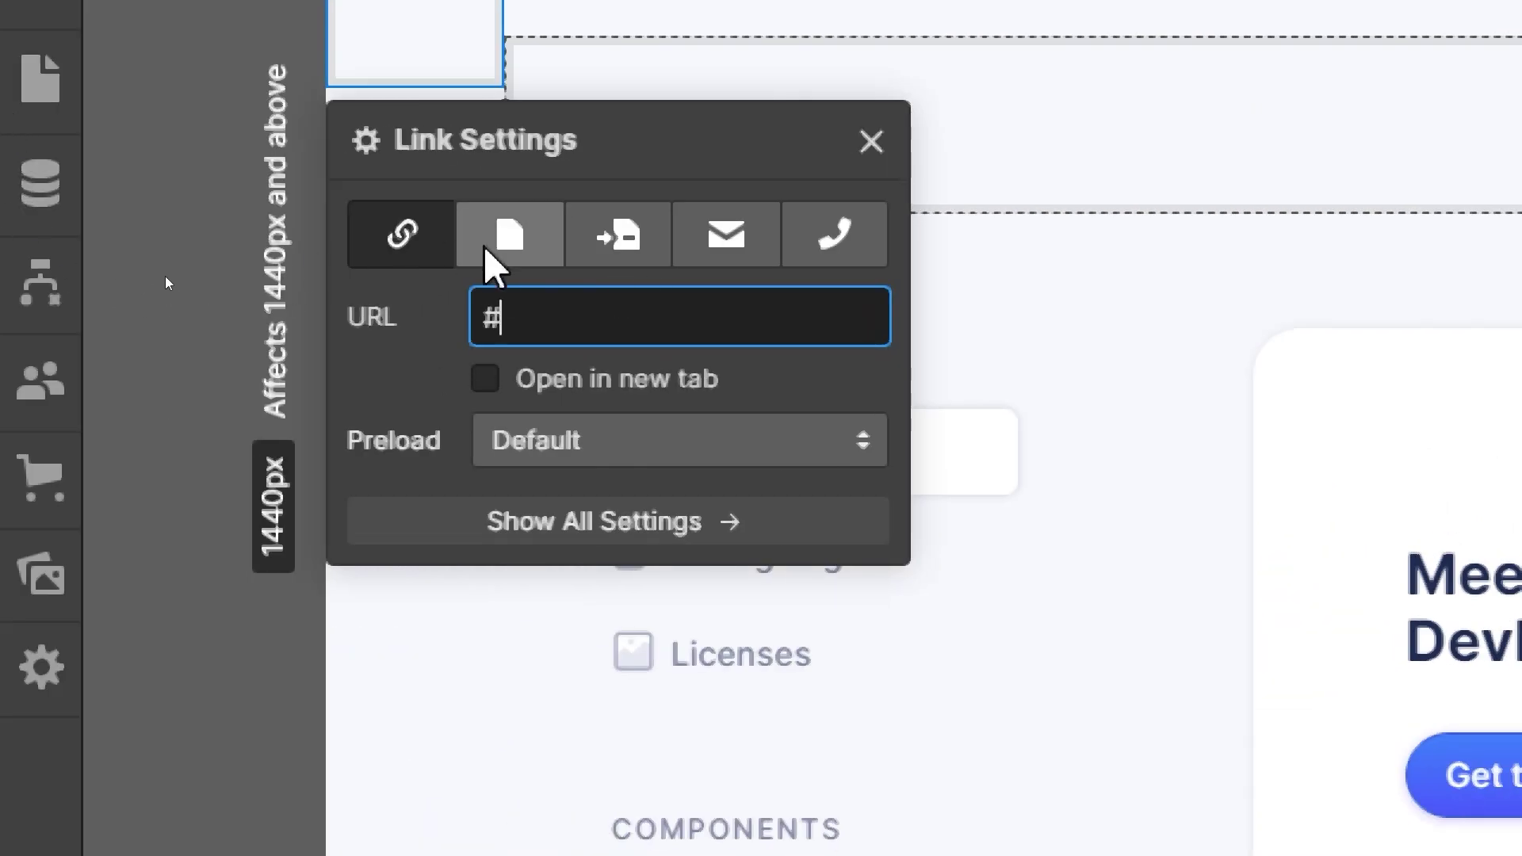
left_click(520, 236)
left_click(634, 242)
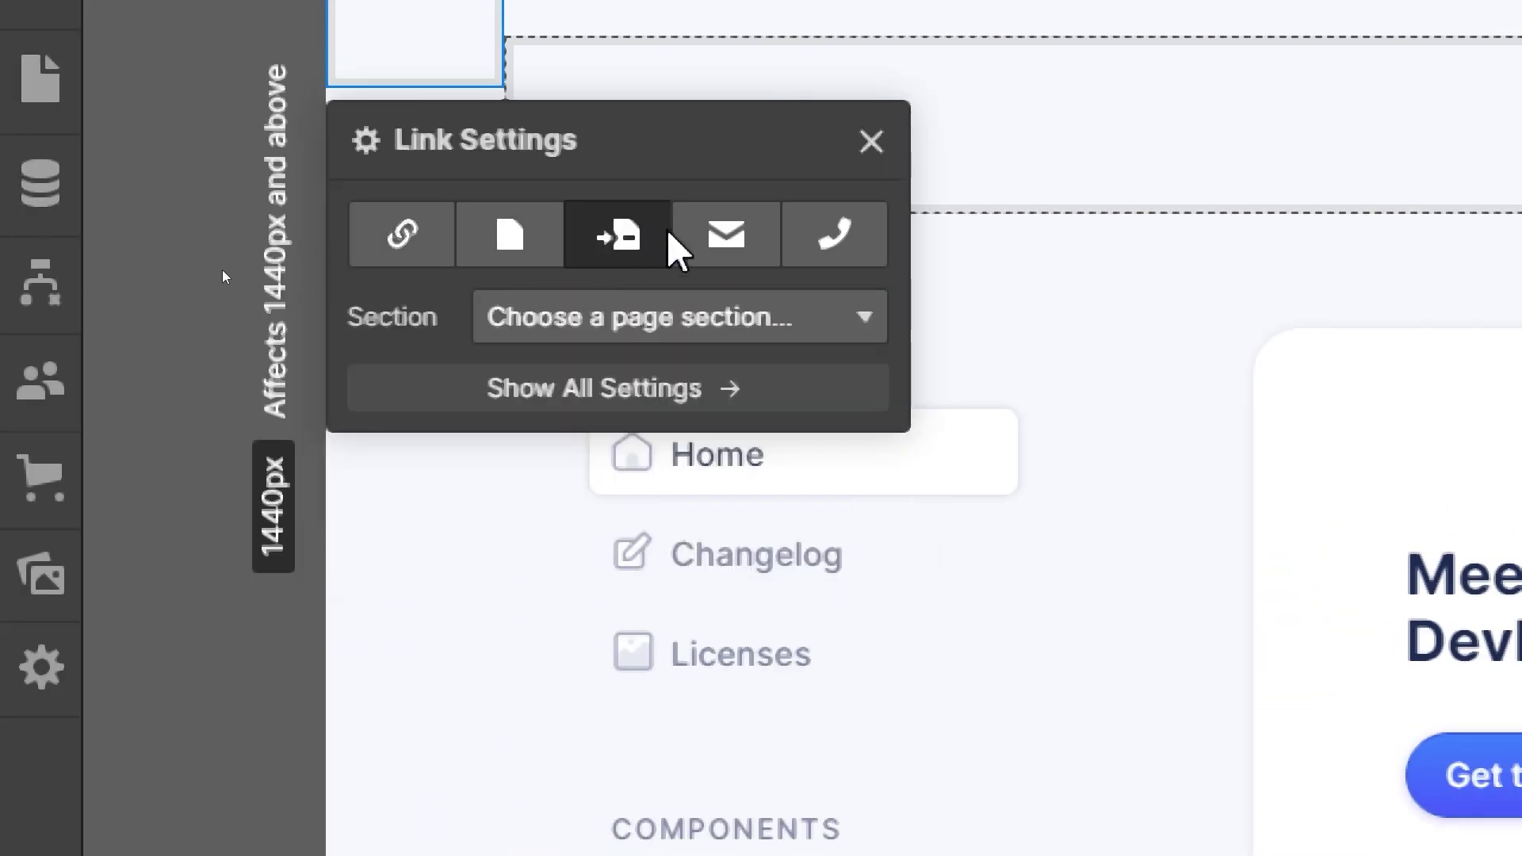
left_click(726, 242)
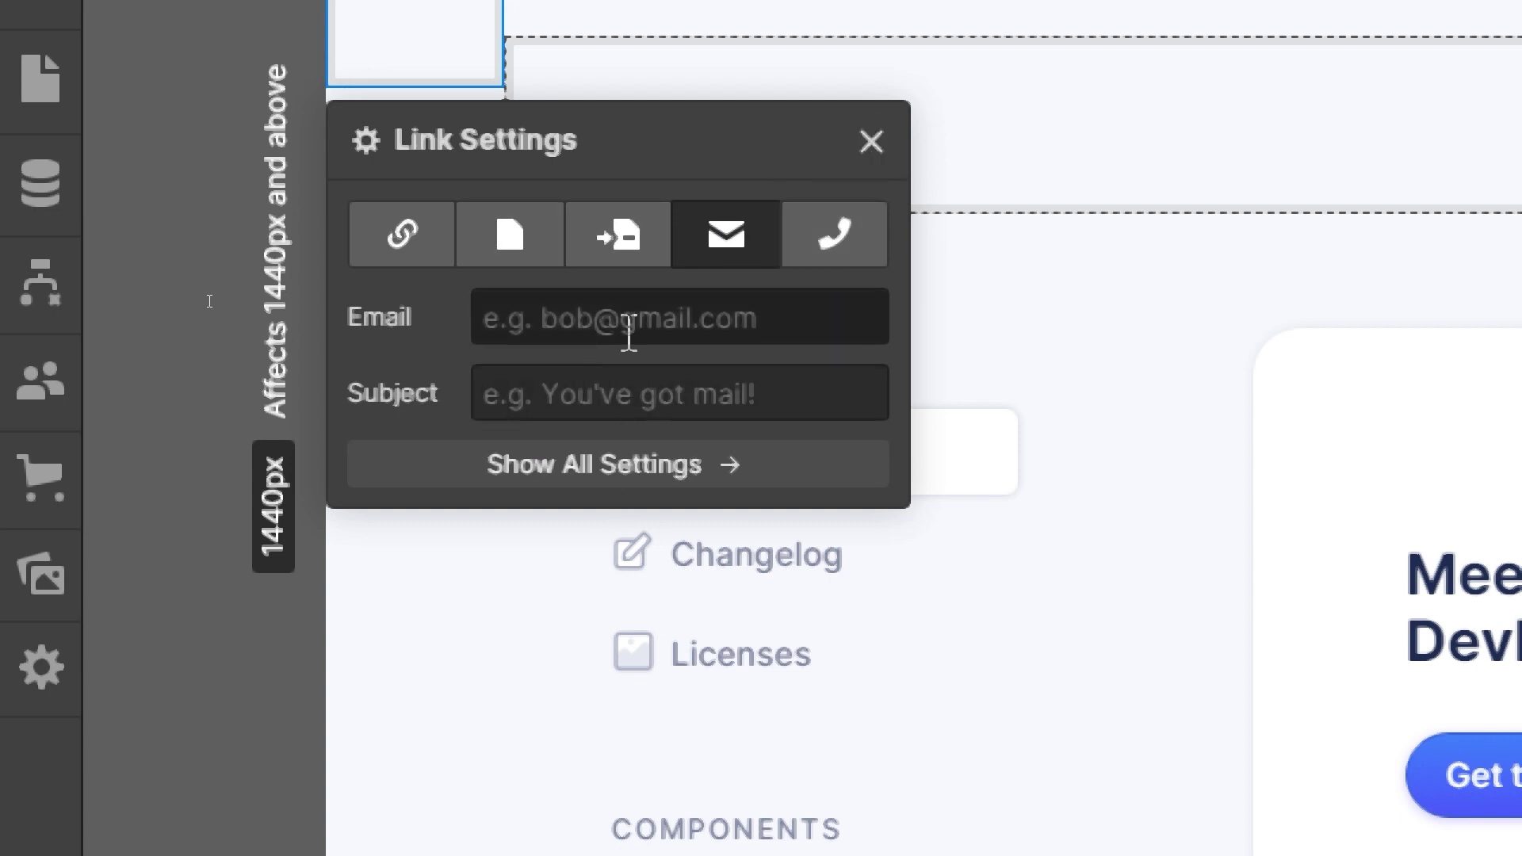
left_click(821, 264)
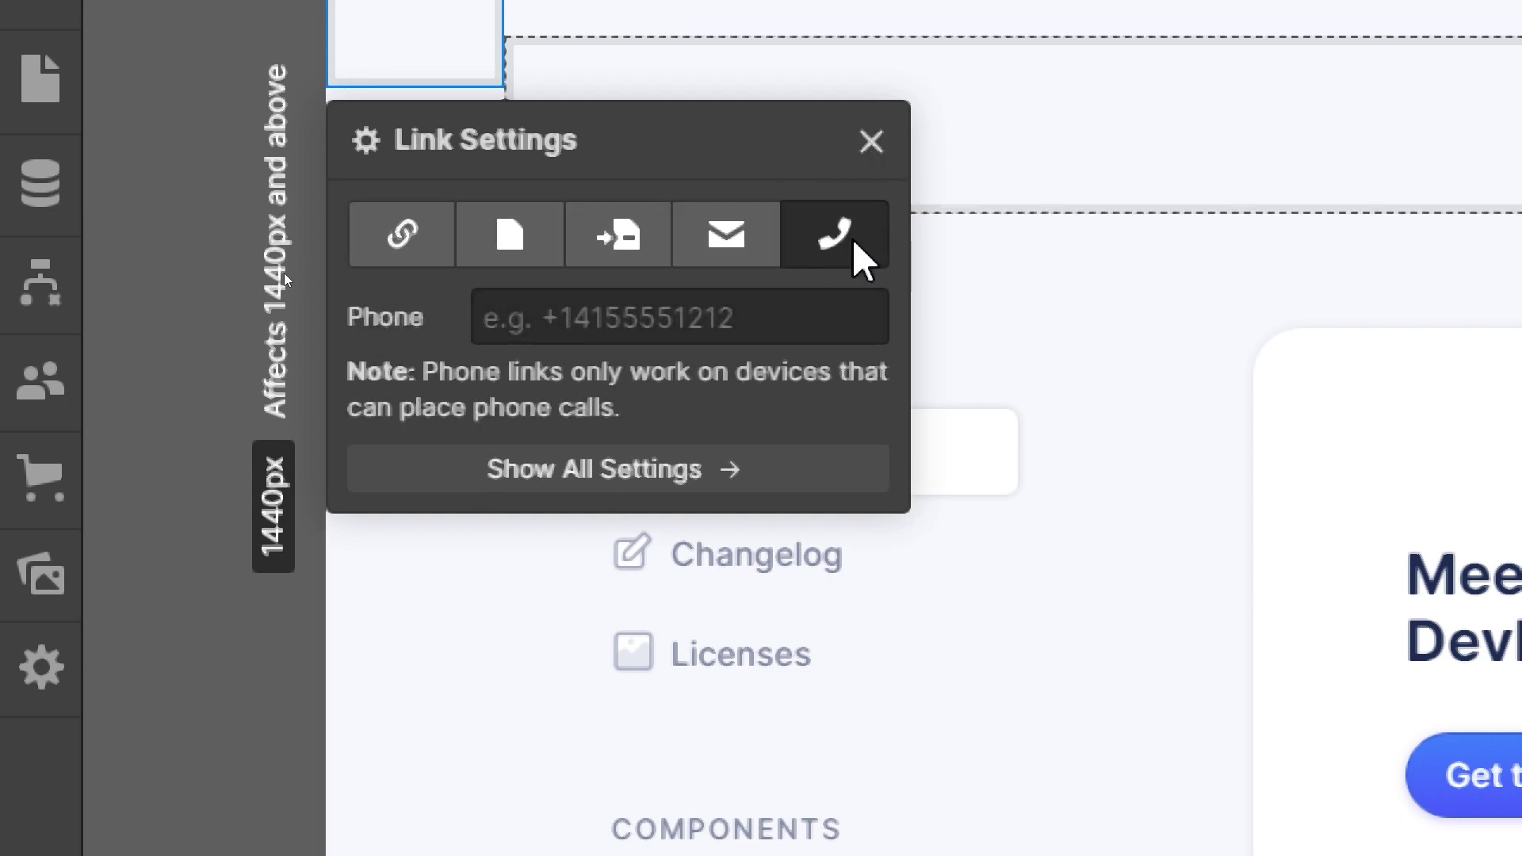
left_click(397, 236)
Set the link URL to facebook.com, opening in a new tab, with Default preload.
left_click(544, 321)
type("facebook.c")
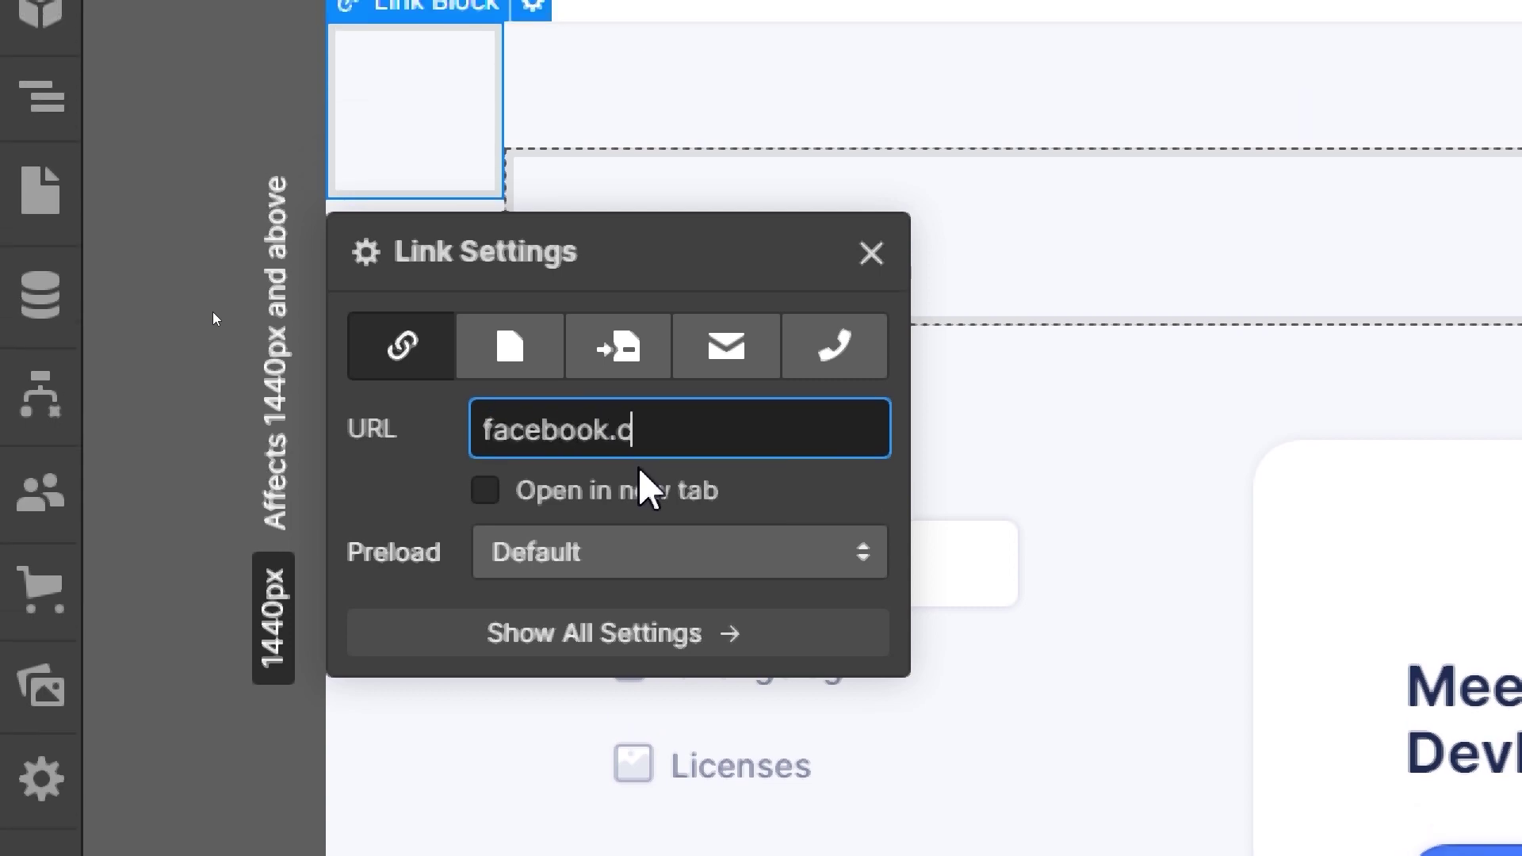
left_click(616, 490)
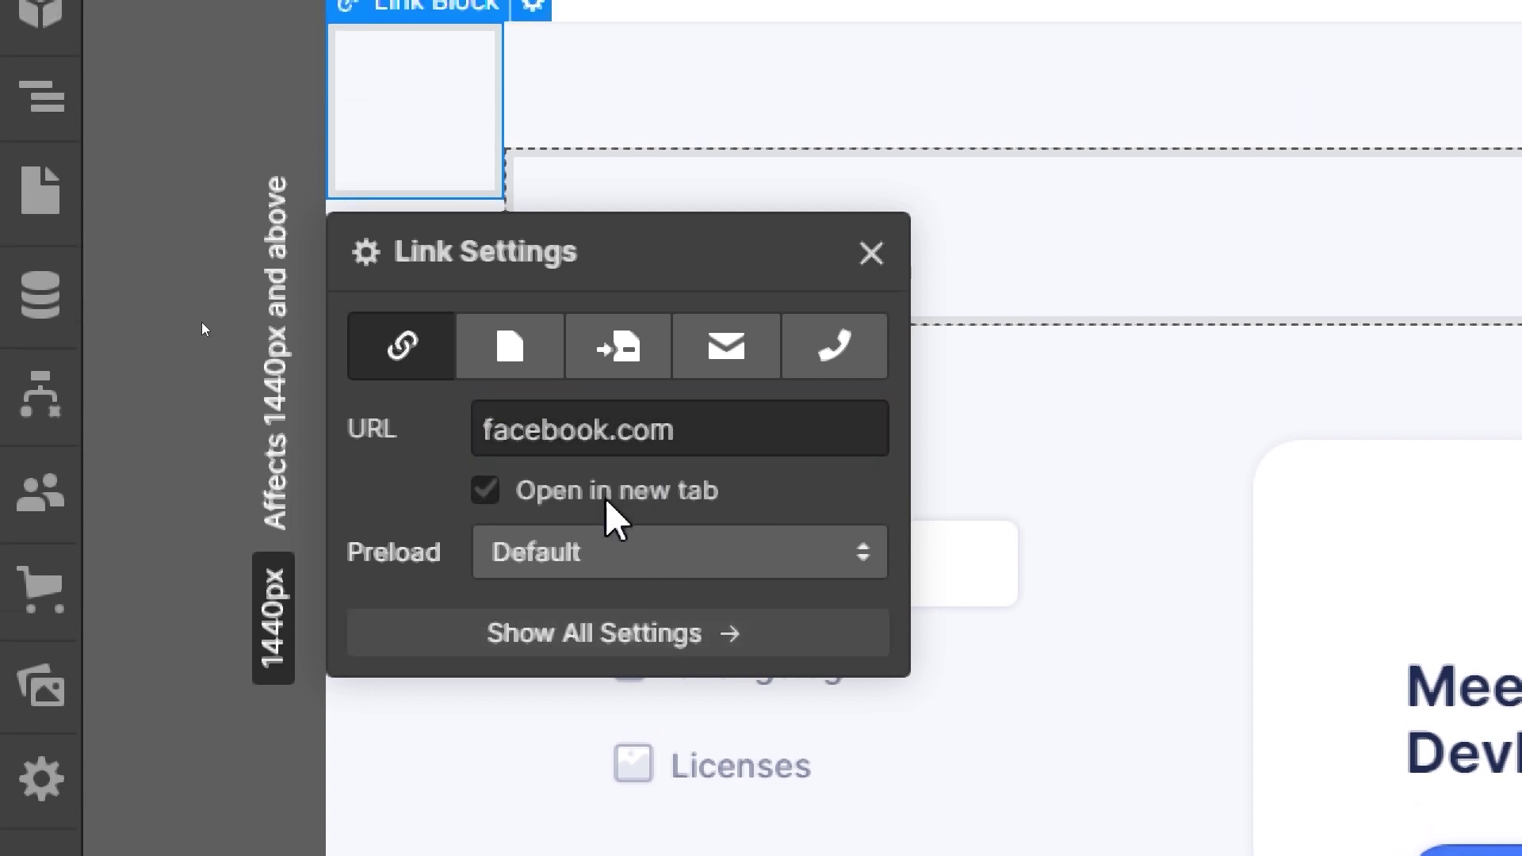
left_click(622, 552)
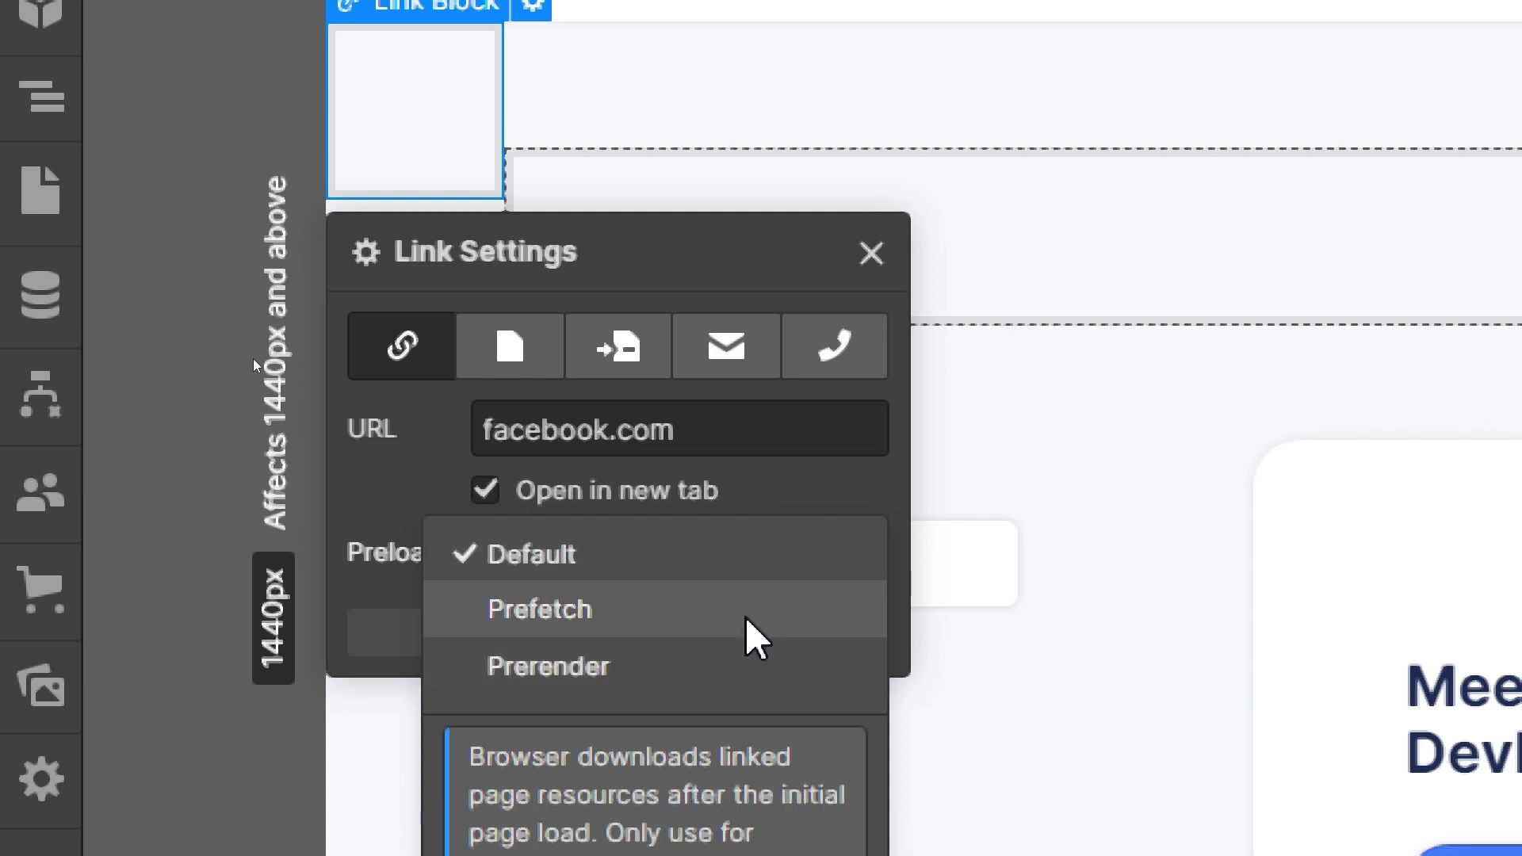
left_click(368, 551)
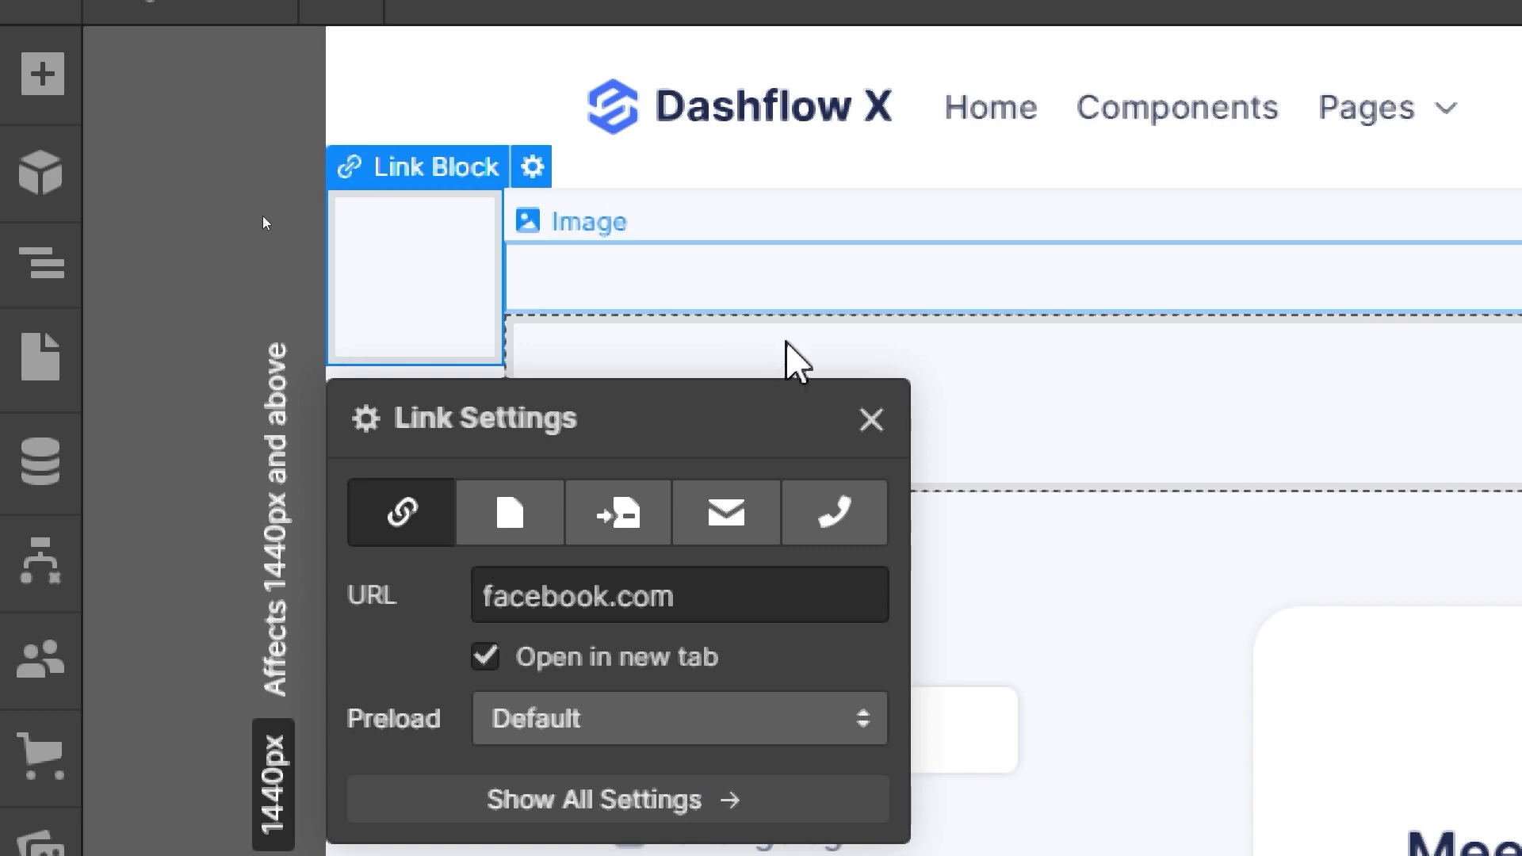
left_click(866, 419)
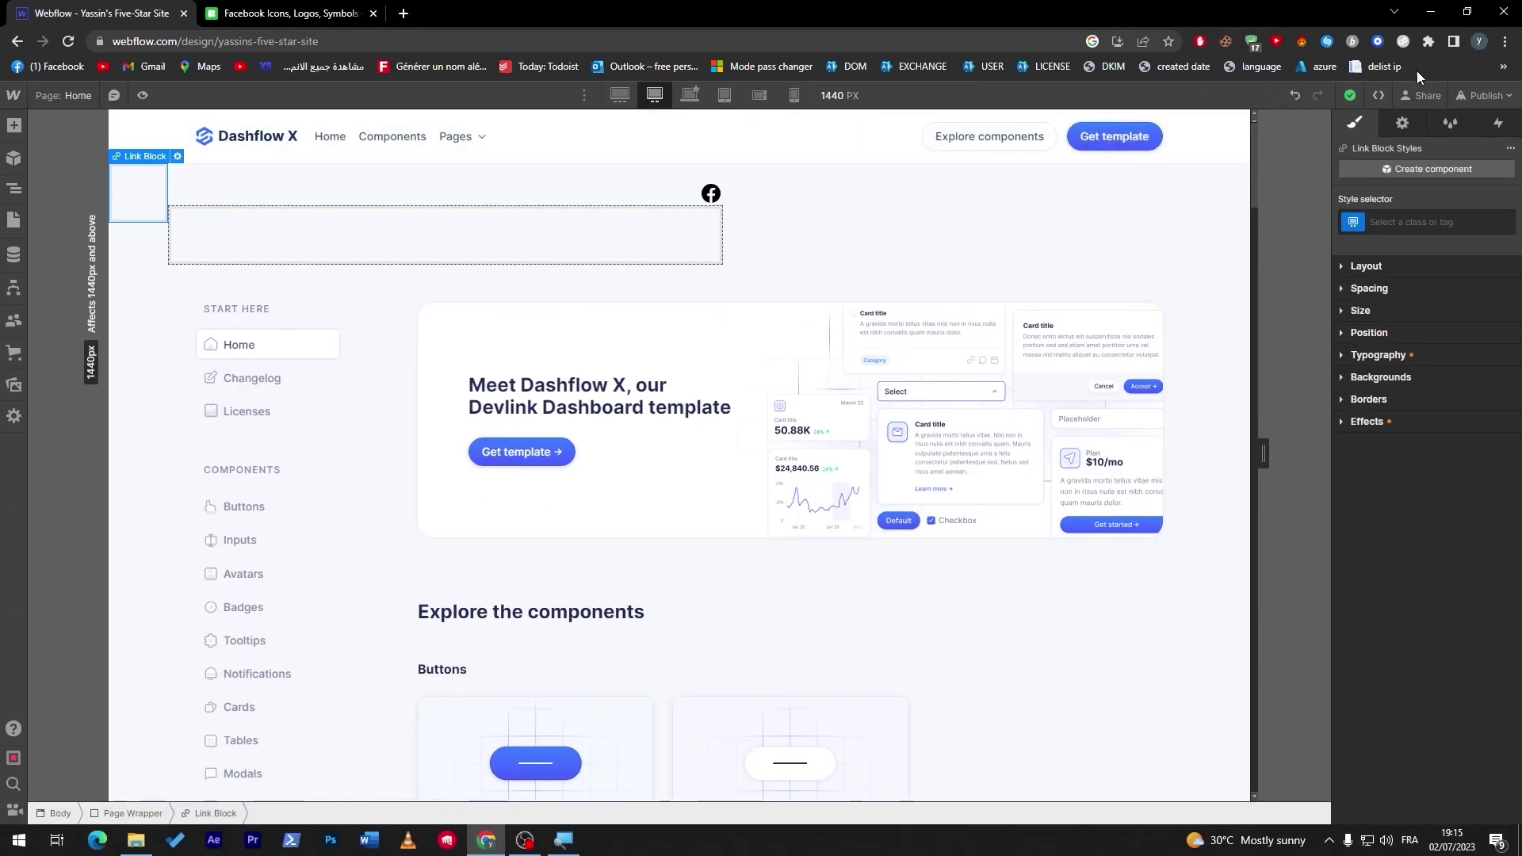
left_click(1481, 95)
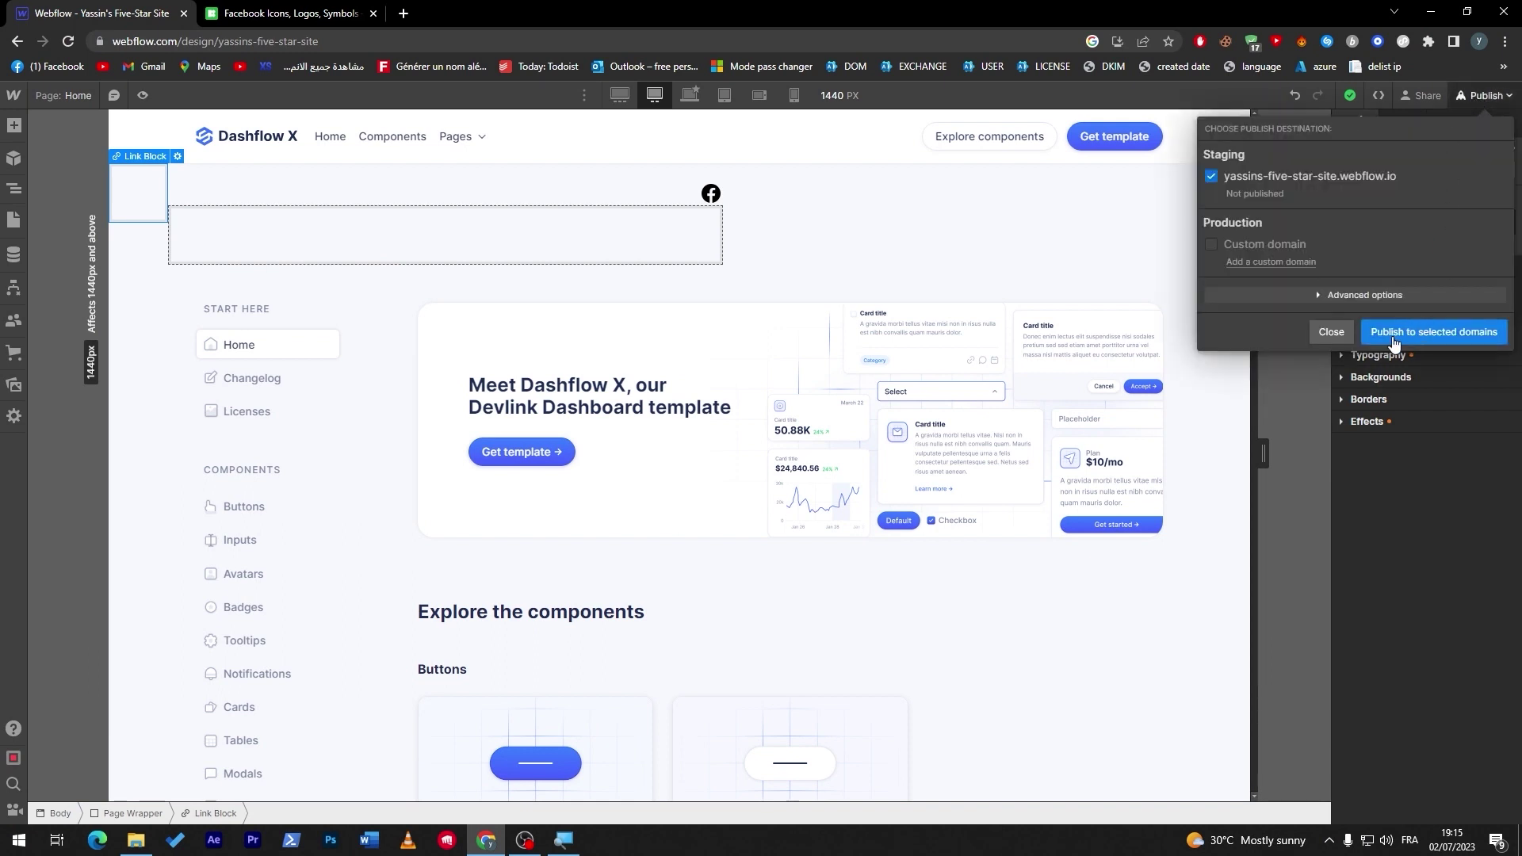
left_click(1305, 398)
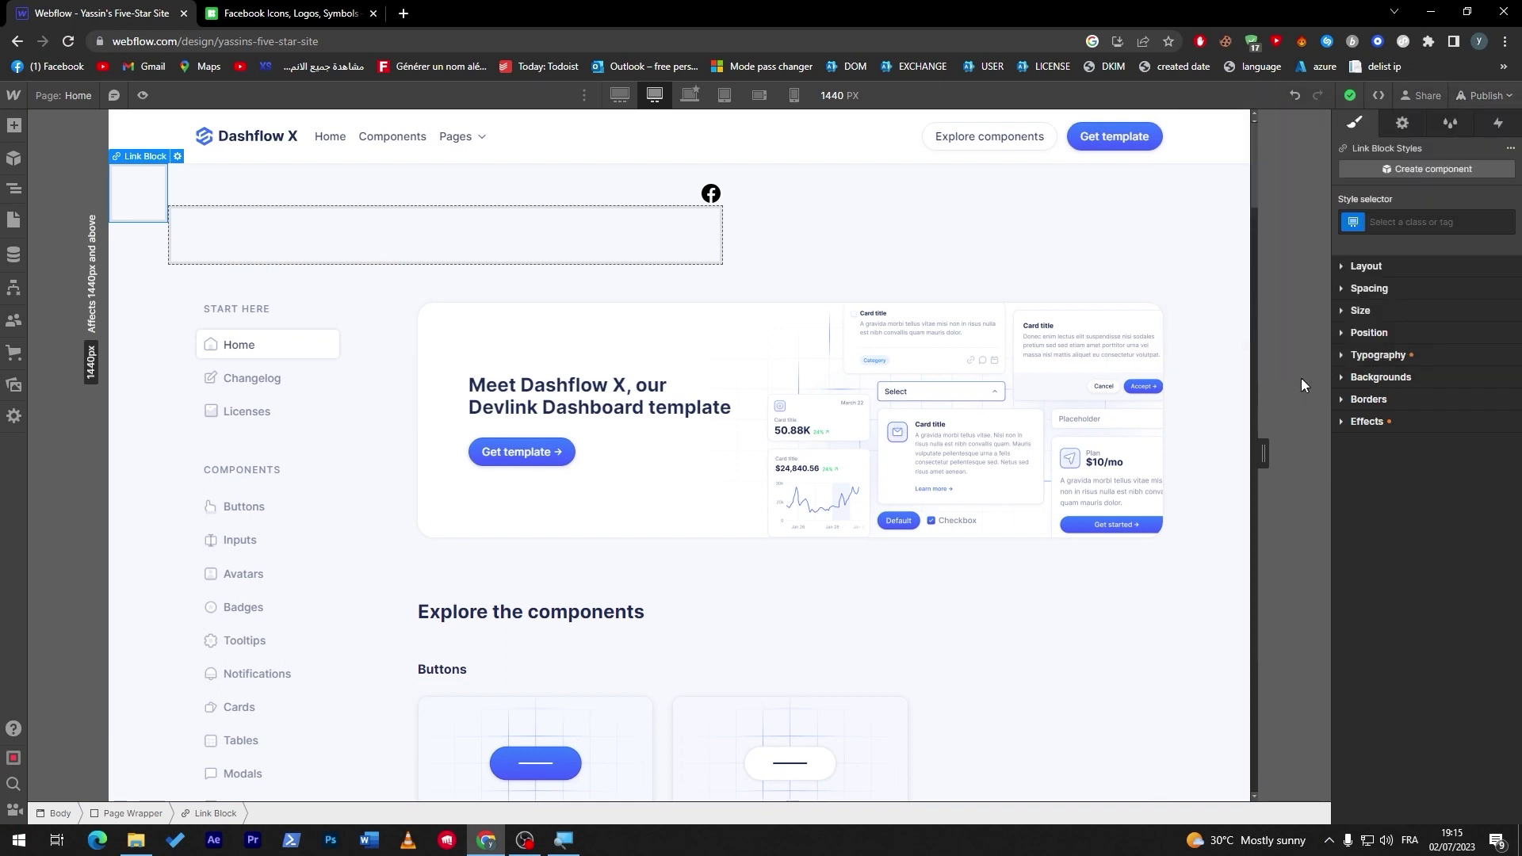
left_click(783, 226)
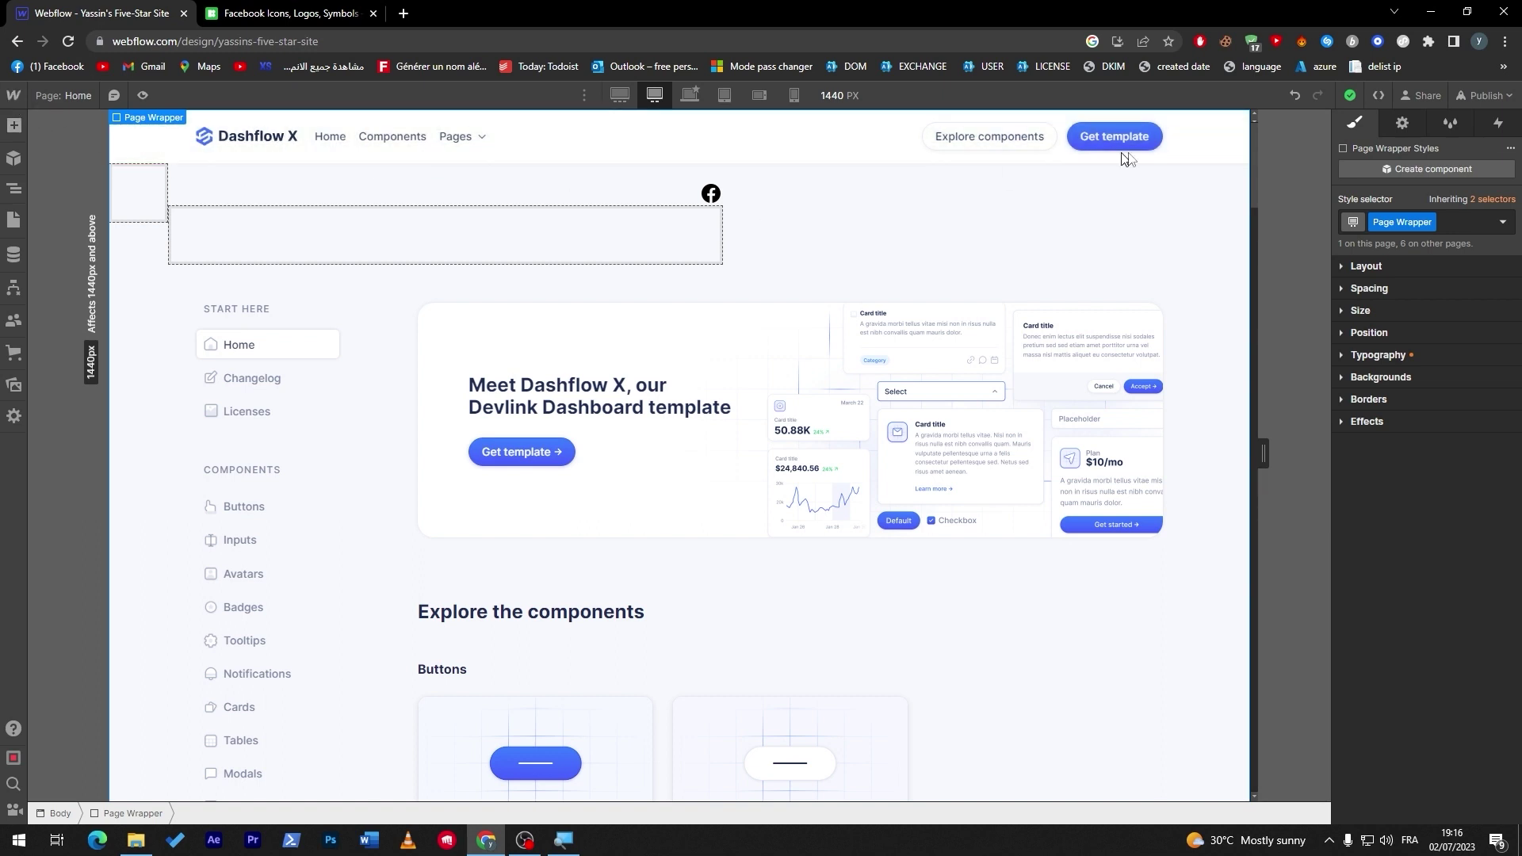
Scroll down to the page footer and select the Footer instance with its social icons.
left_click_drag(1250, 165, 1206, 762)
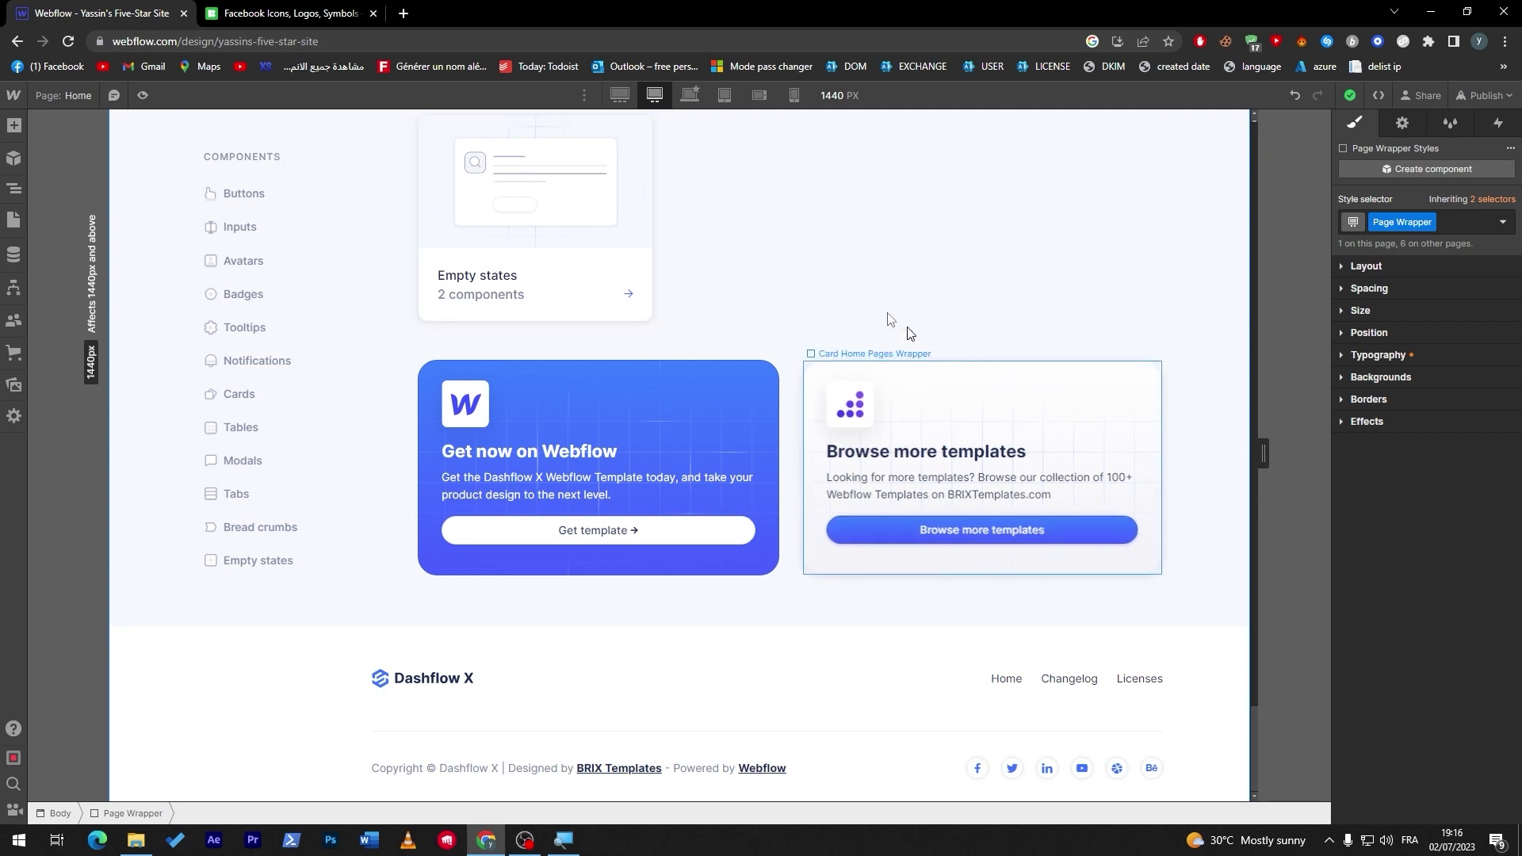
left_click(980, 769)
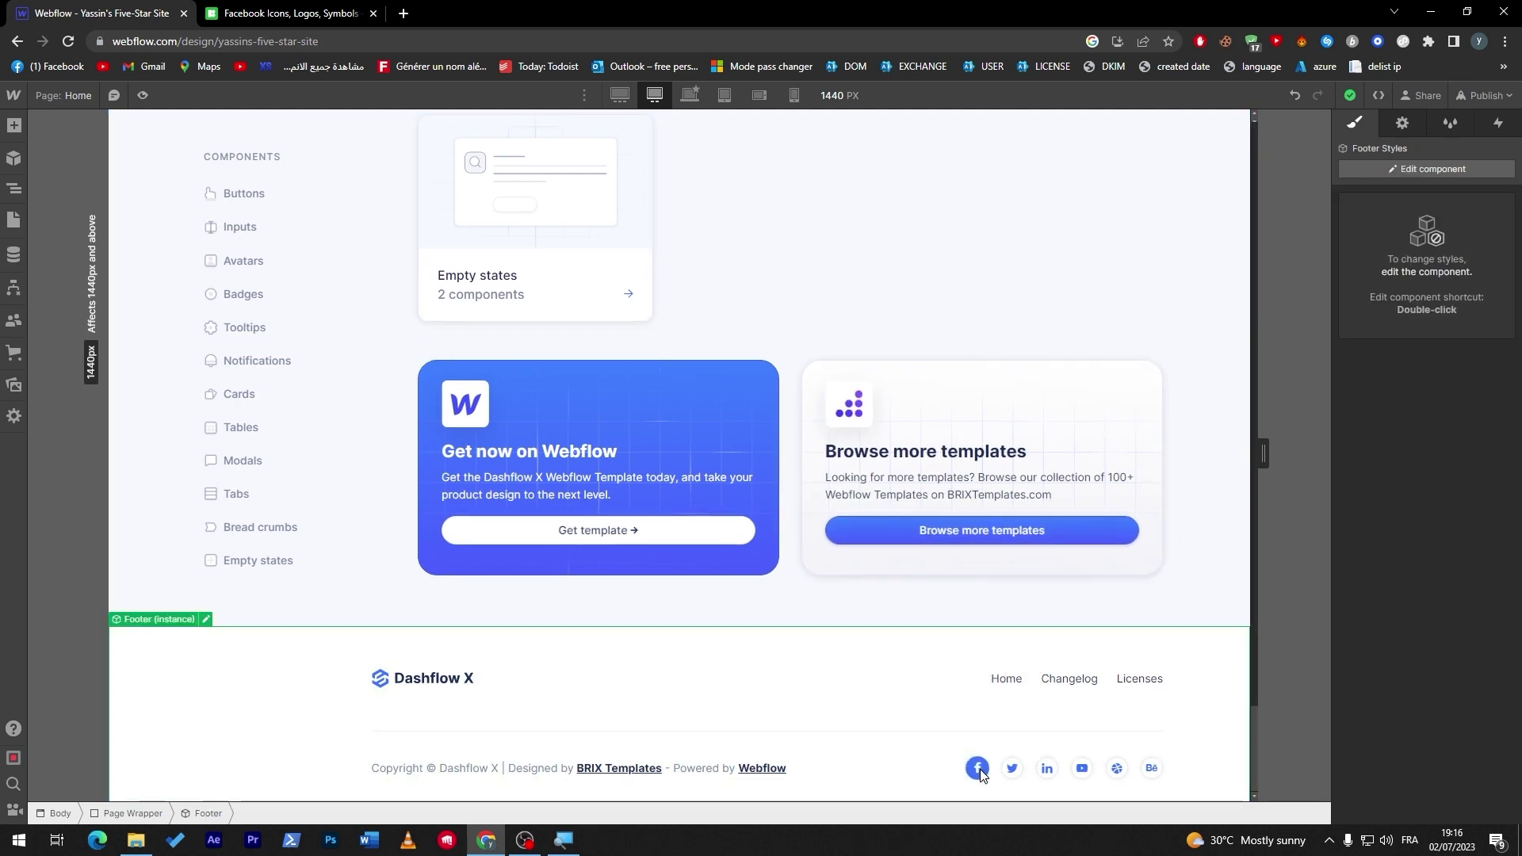
Copy the Footer Bottom Section row with the copyright and social icons from inside the footer.
double_click(980, 769)
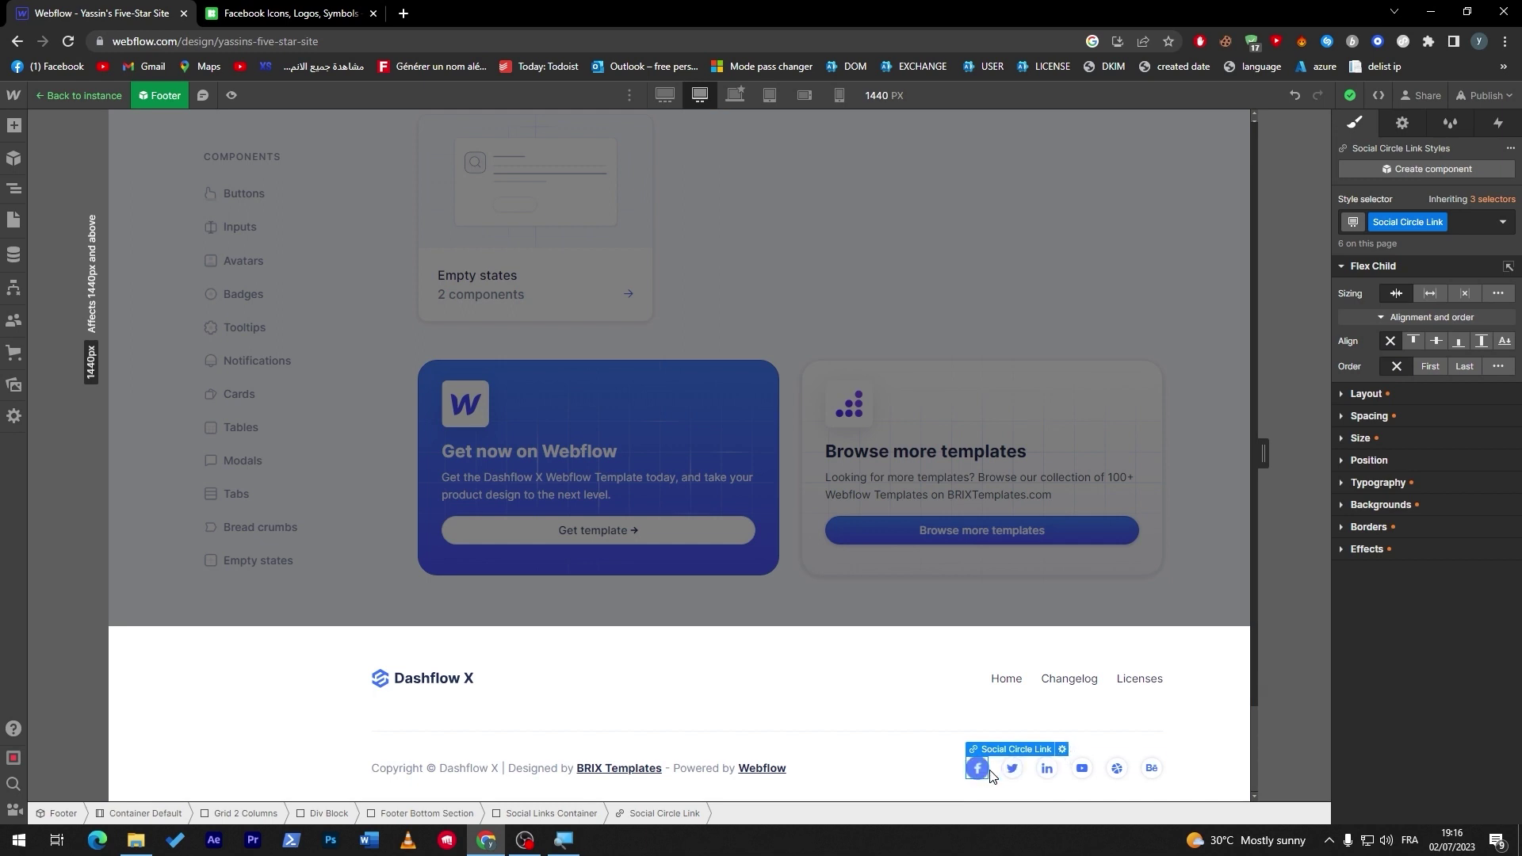
left_click(964, 767)
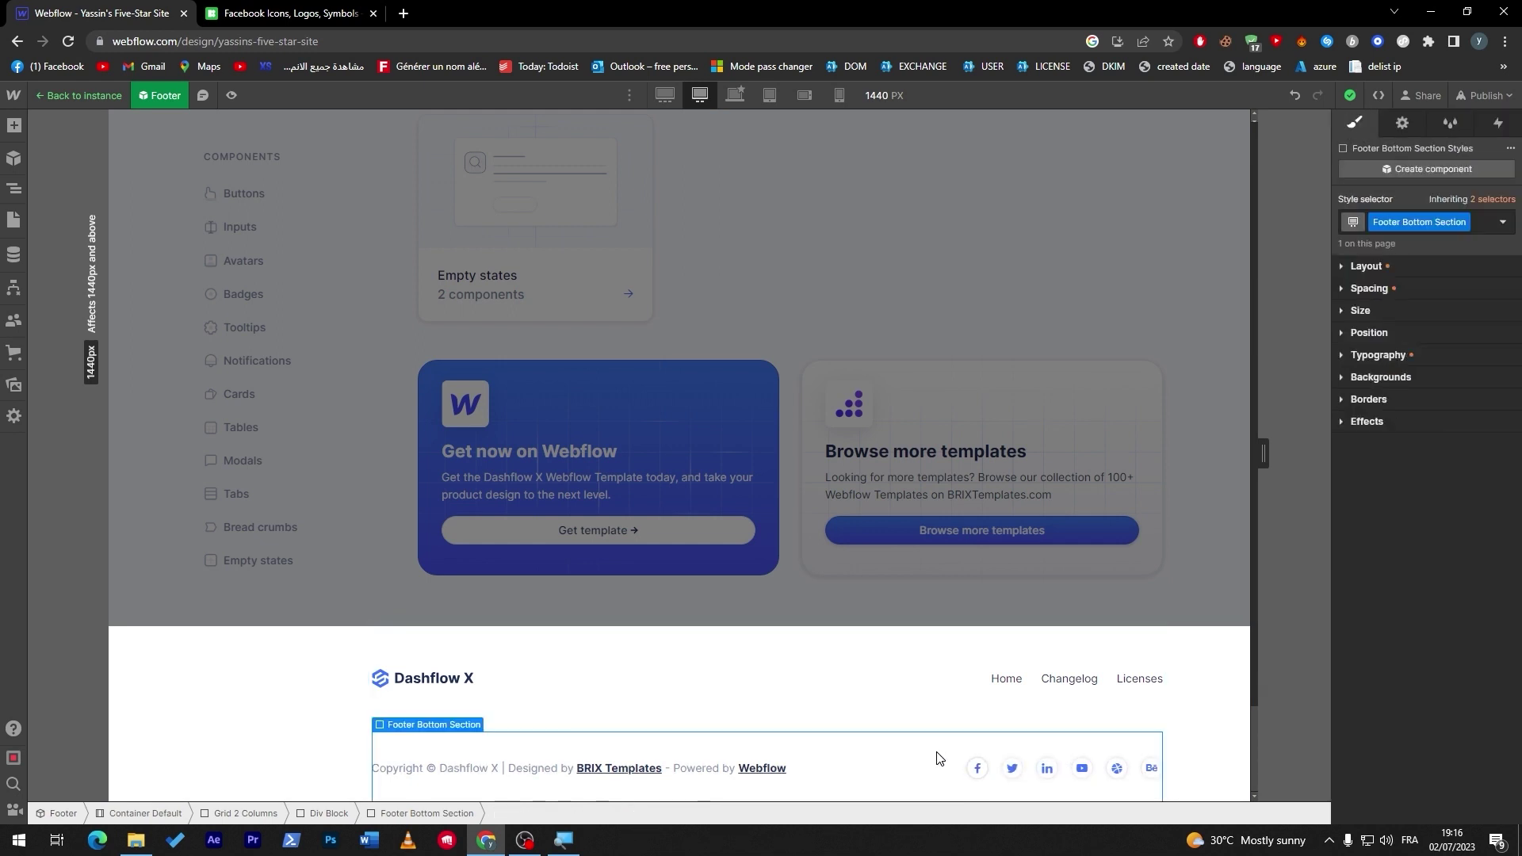
left_click(1112, 332)
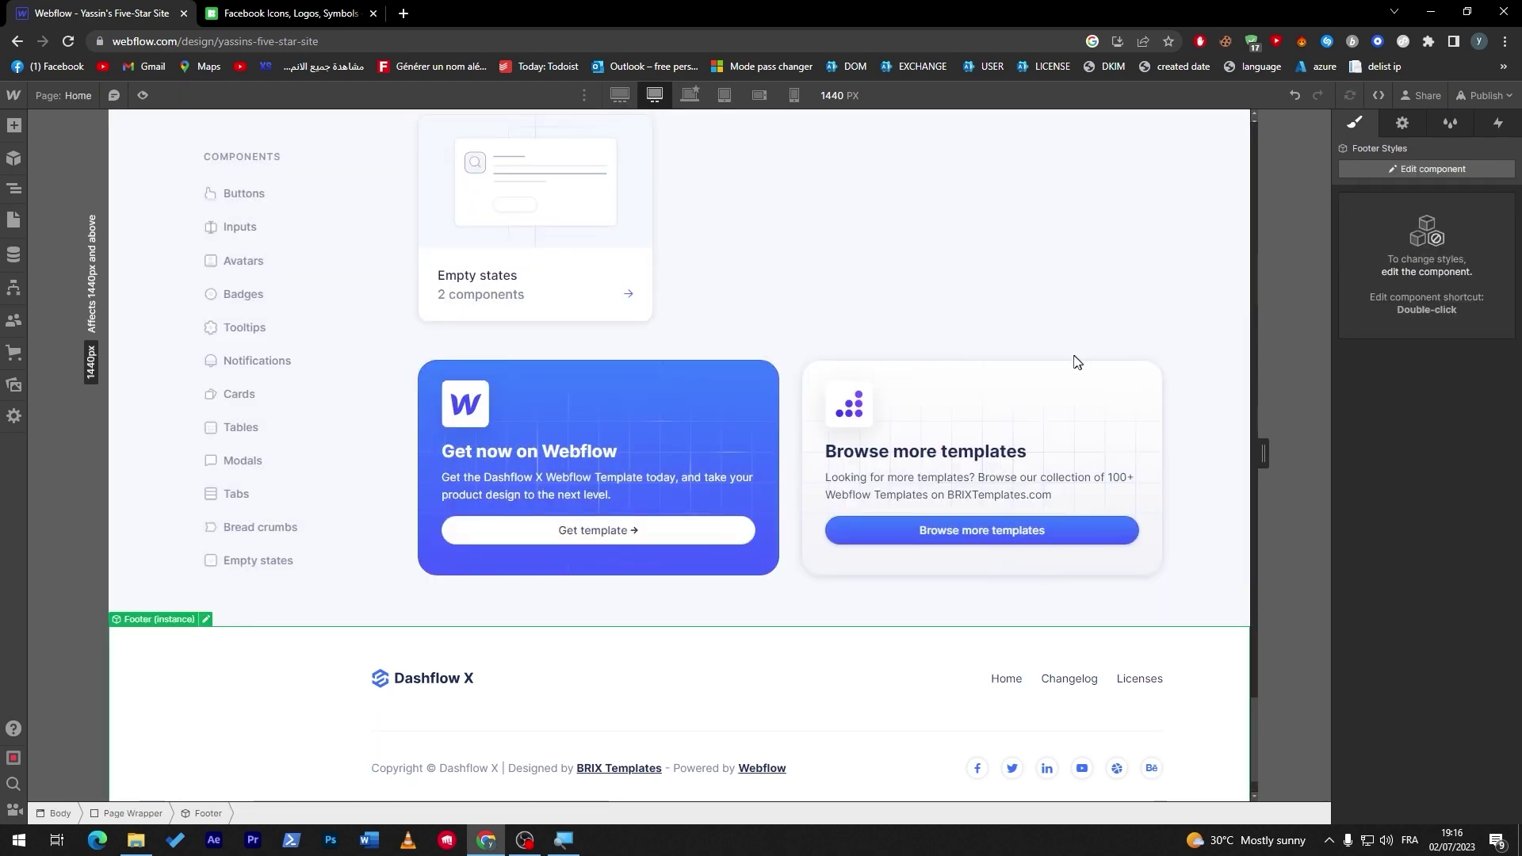
Paste the copied footer row under the header at the top of the page.
scroll(1251, 568, "up", 20)
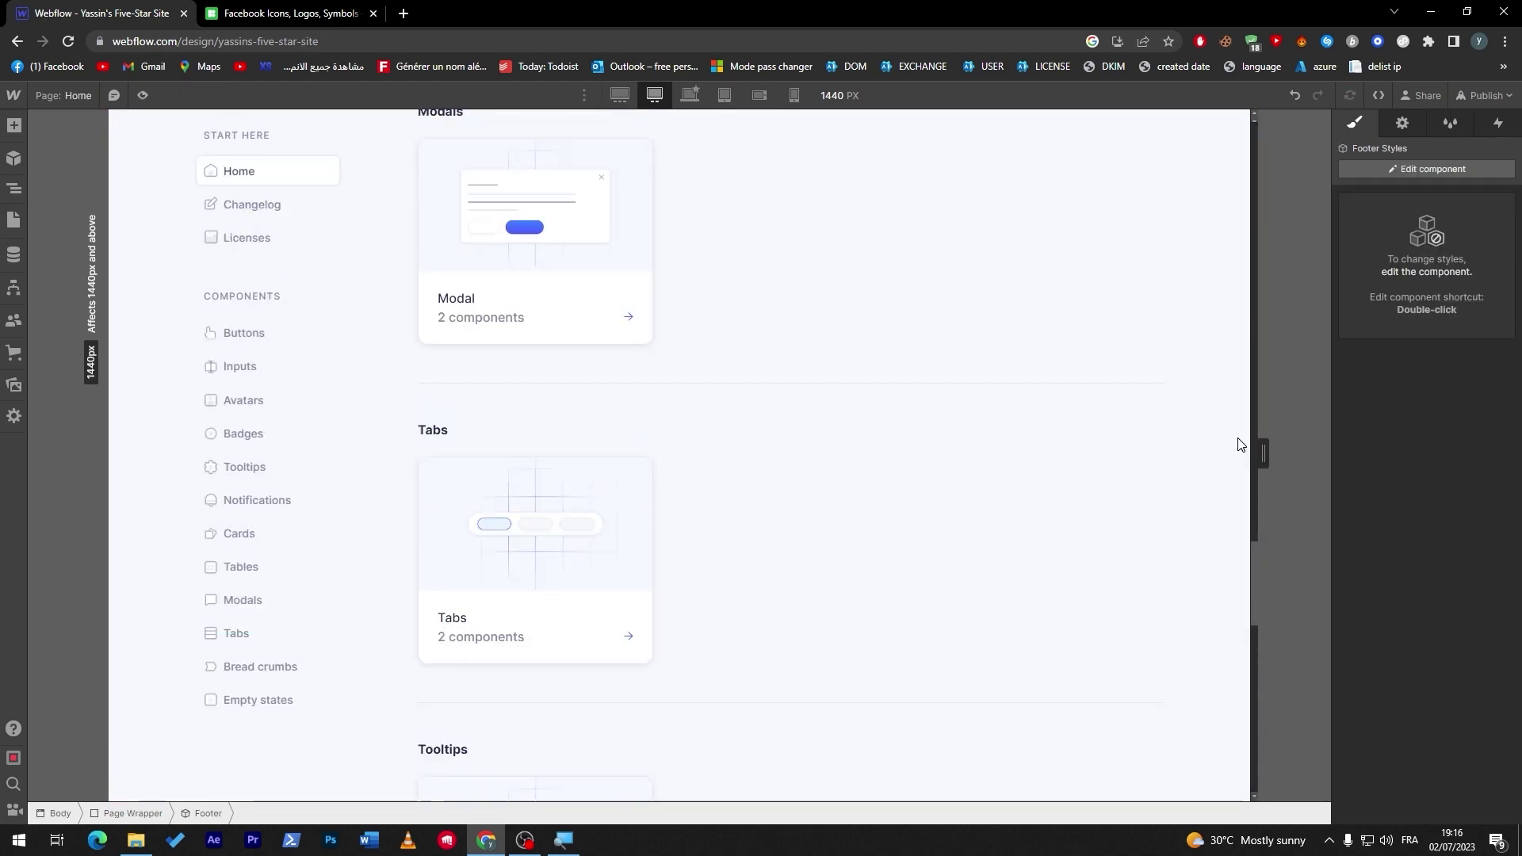
left_click(802, 167)
left_click(802, 162)
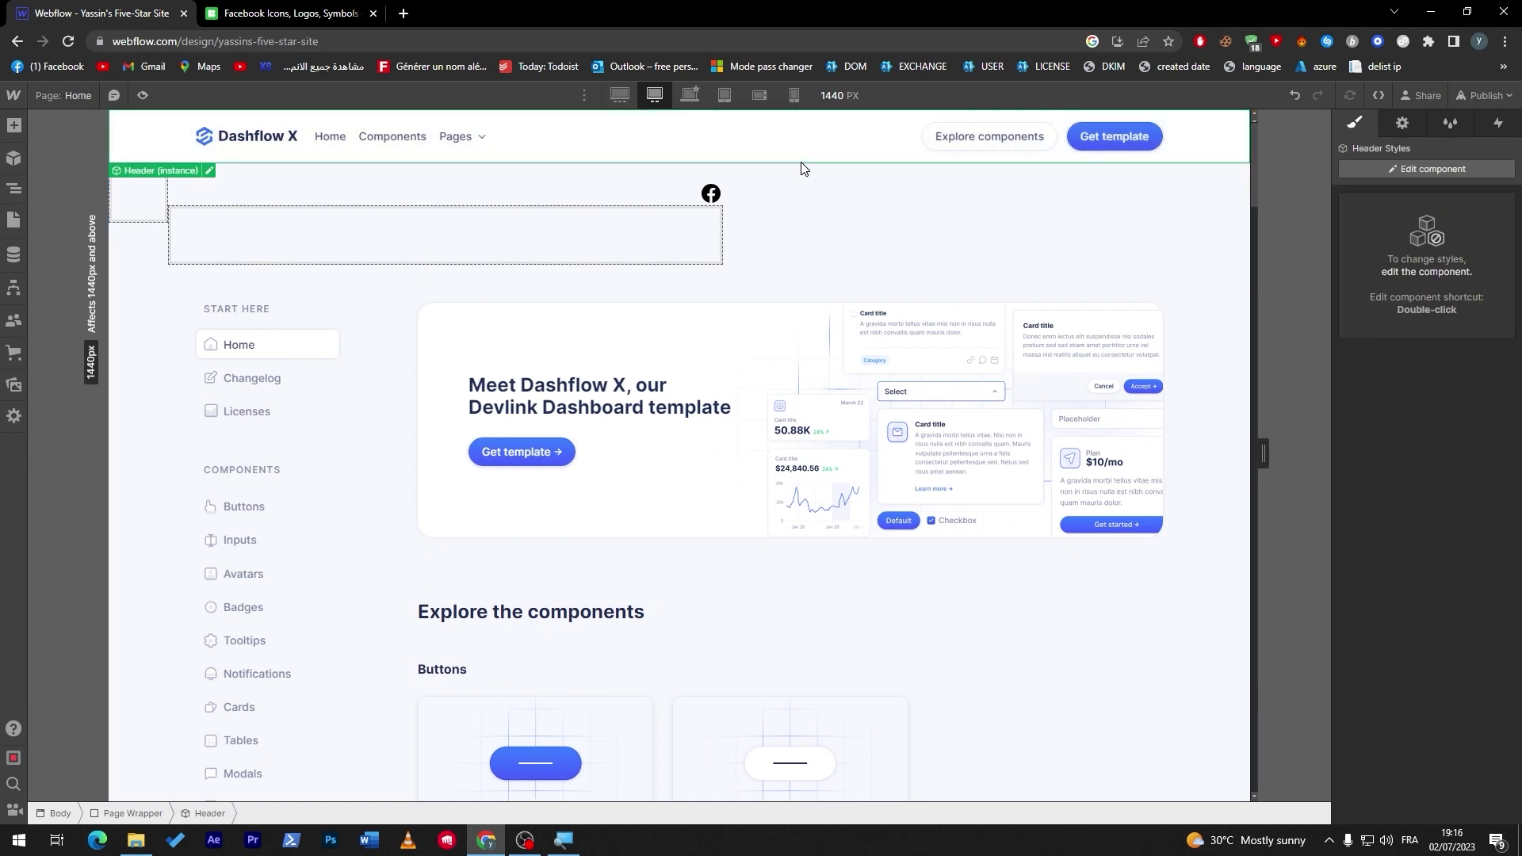
left_click(841, 194)
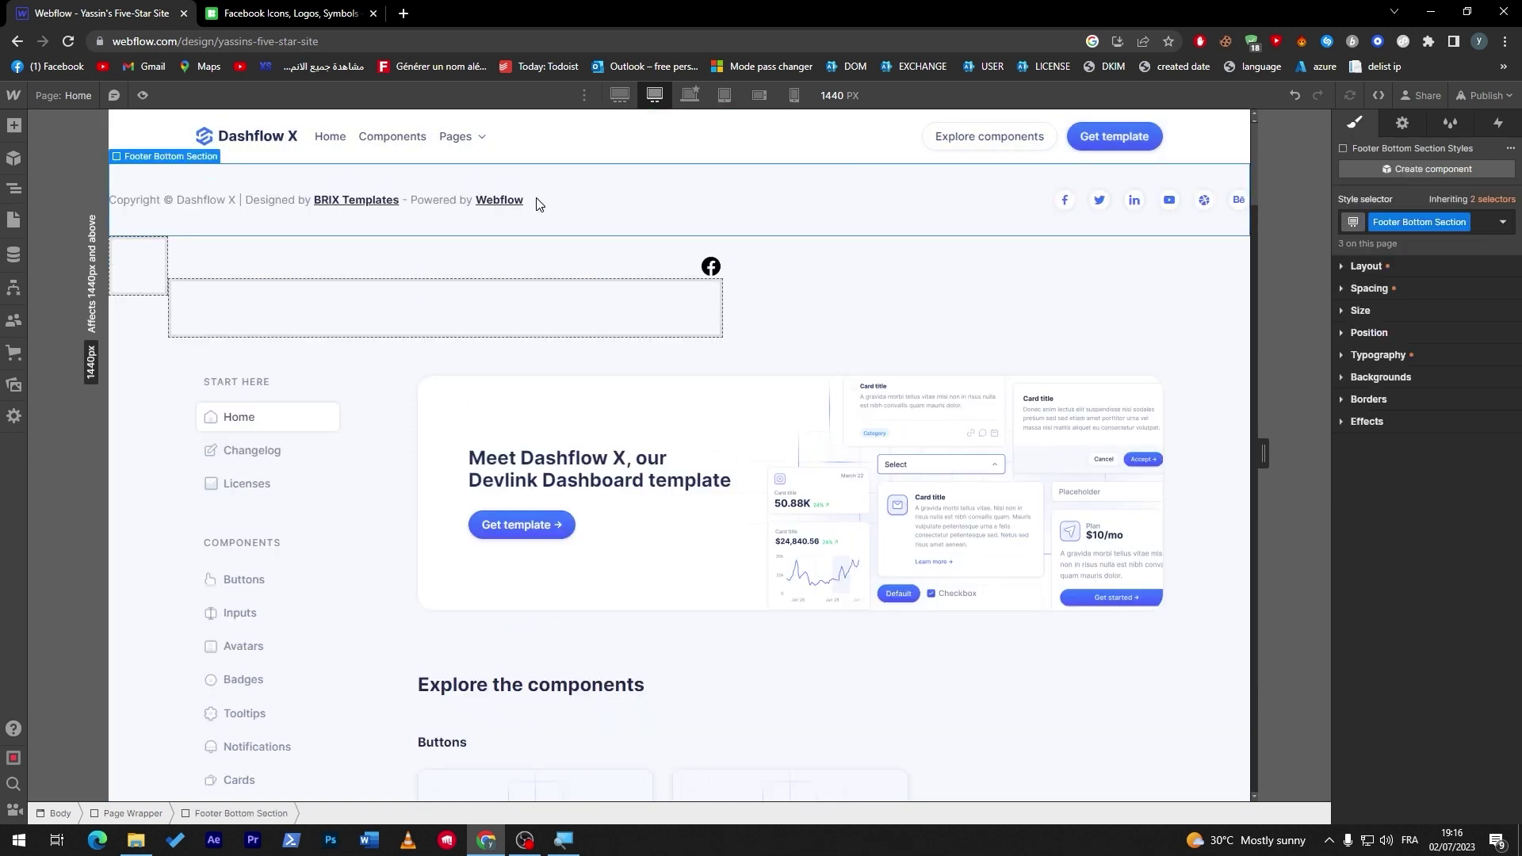
Delete the copyright text from the copied row beside the social icons.
left_click(469, 199)
key("Delete")
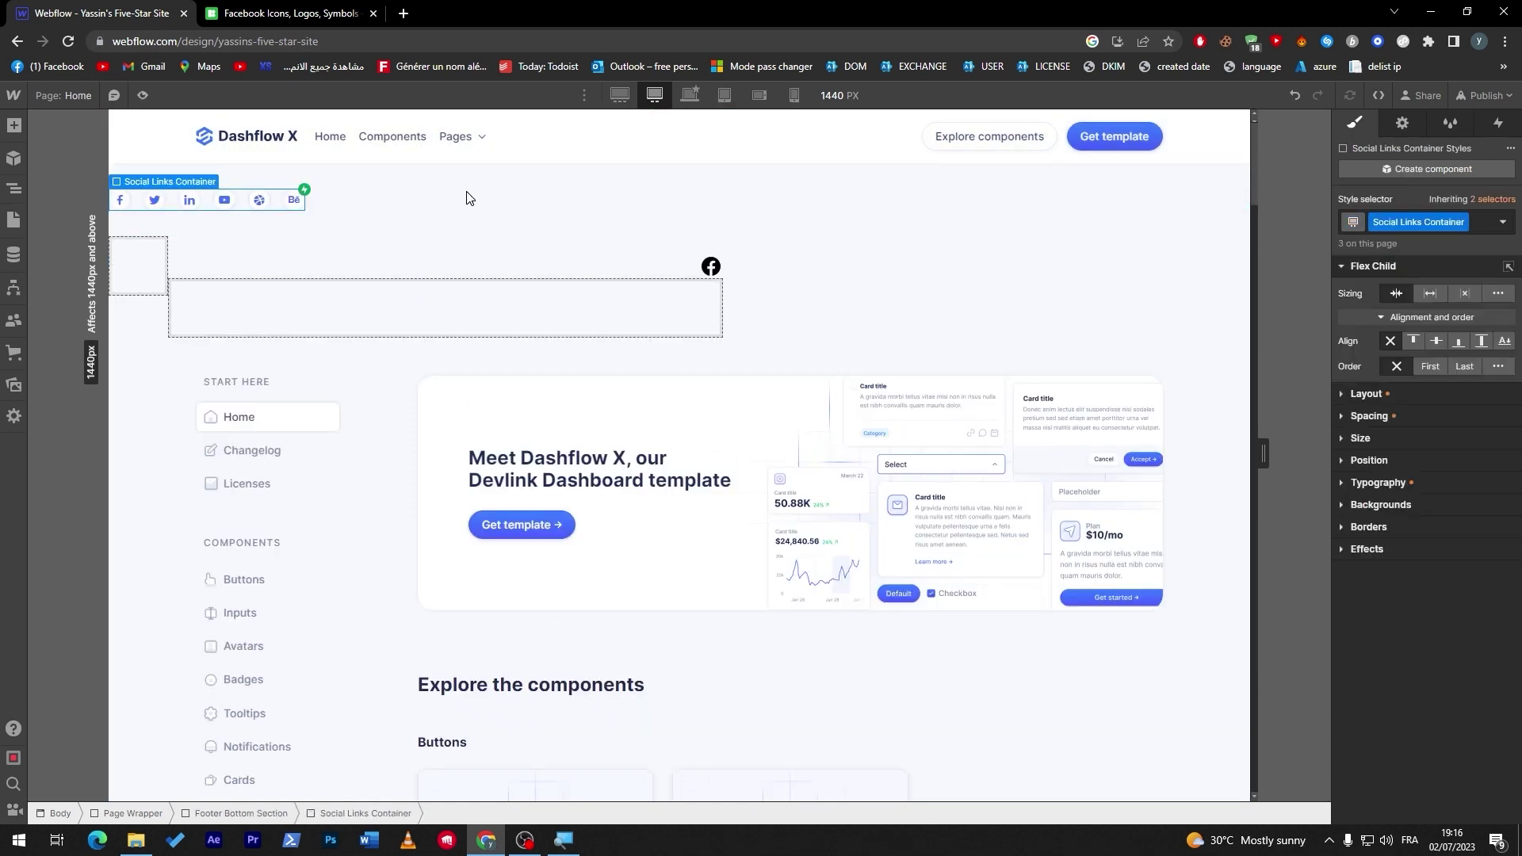
left_click(279, 194)
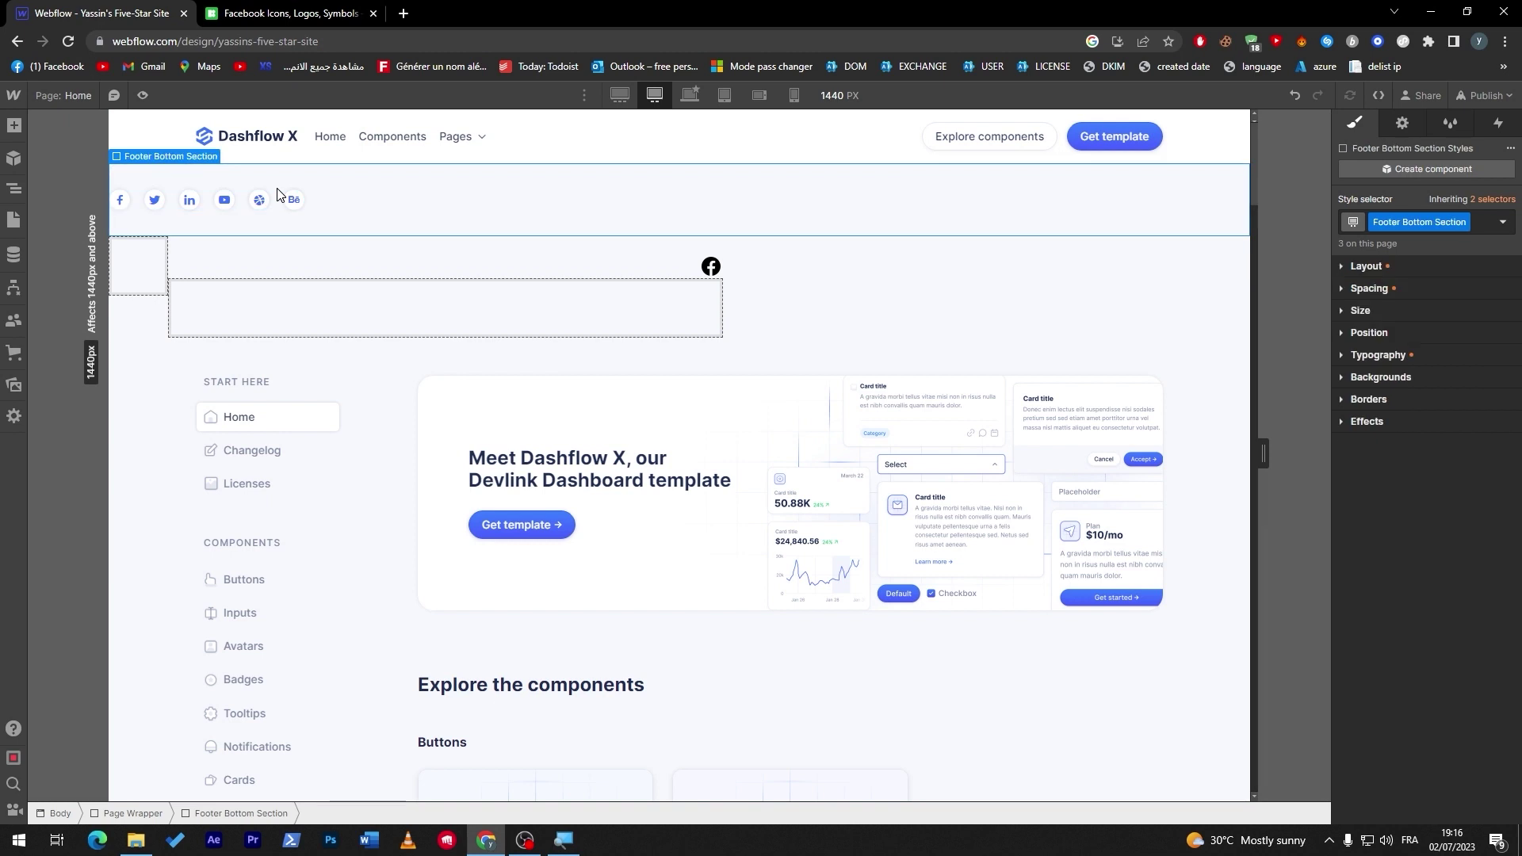
left_click(1410, 131)
Centre the icons with left padding on Social Links Container, keeping top and bottom padding at zero.
double_click(232, 195)
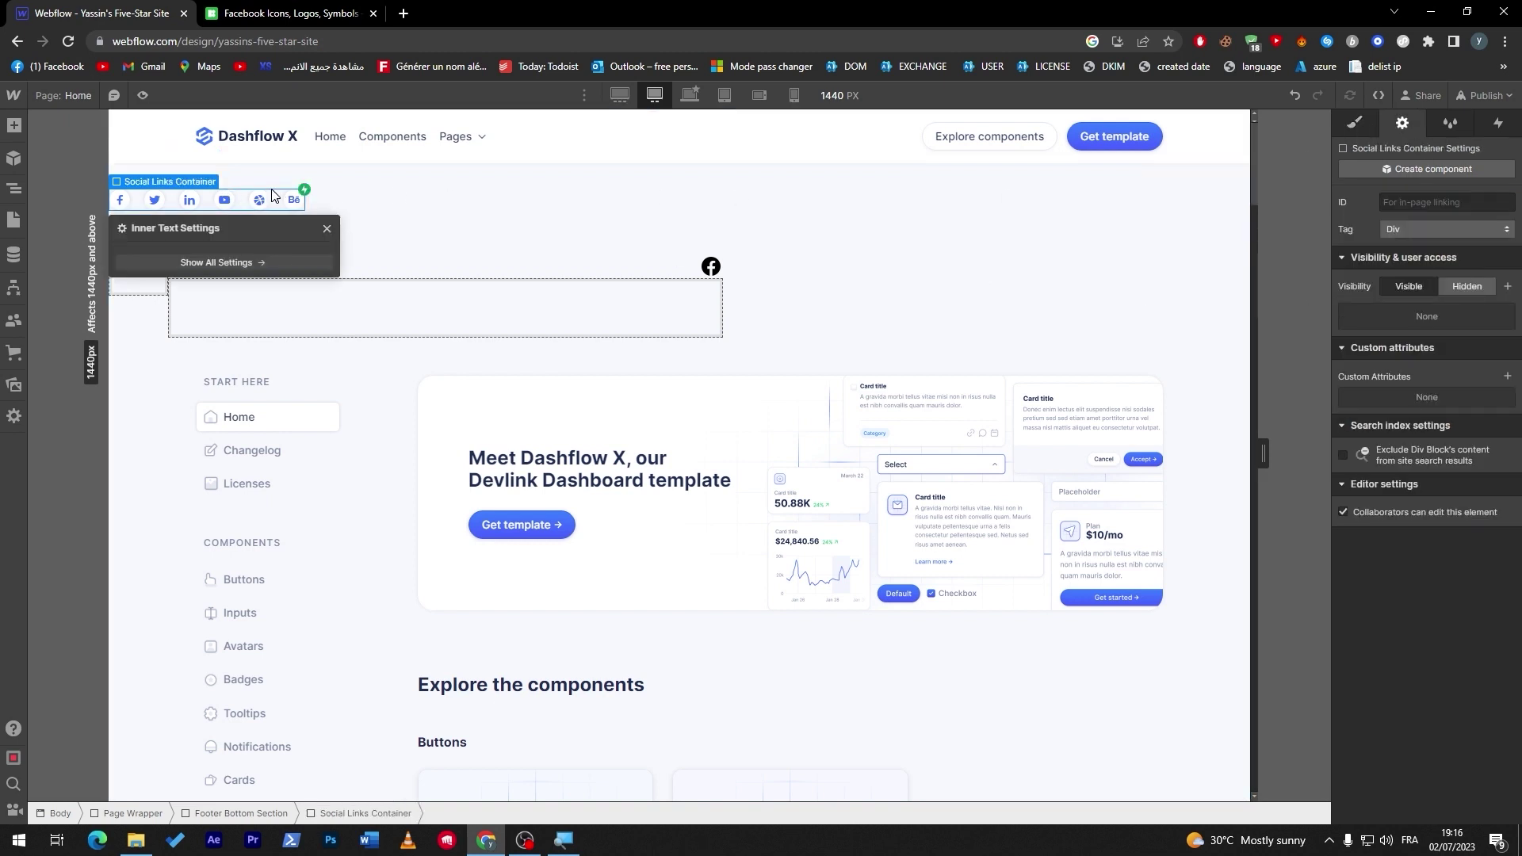
left_click(1357, 133)
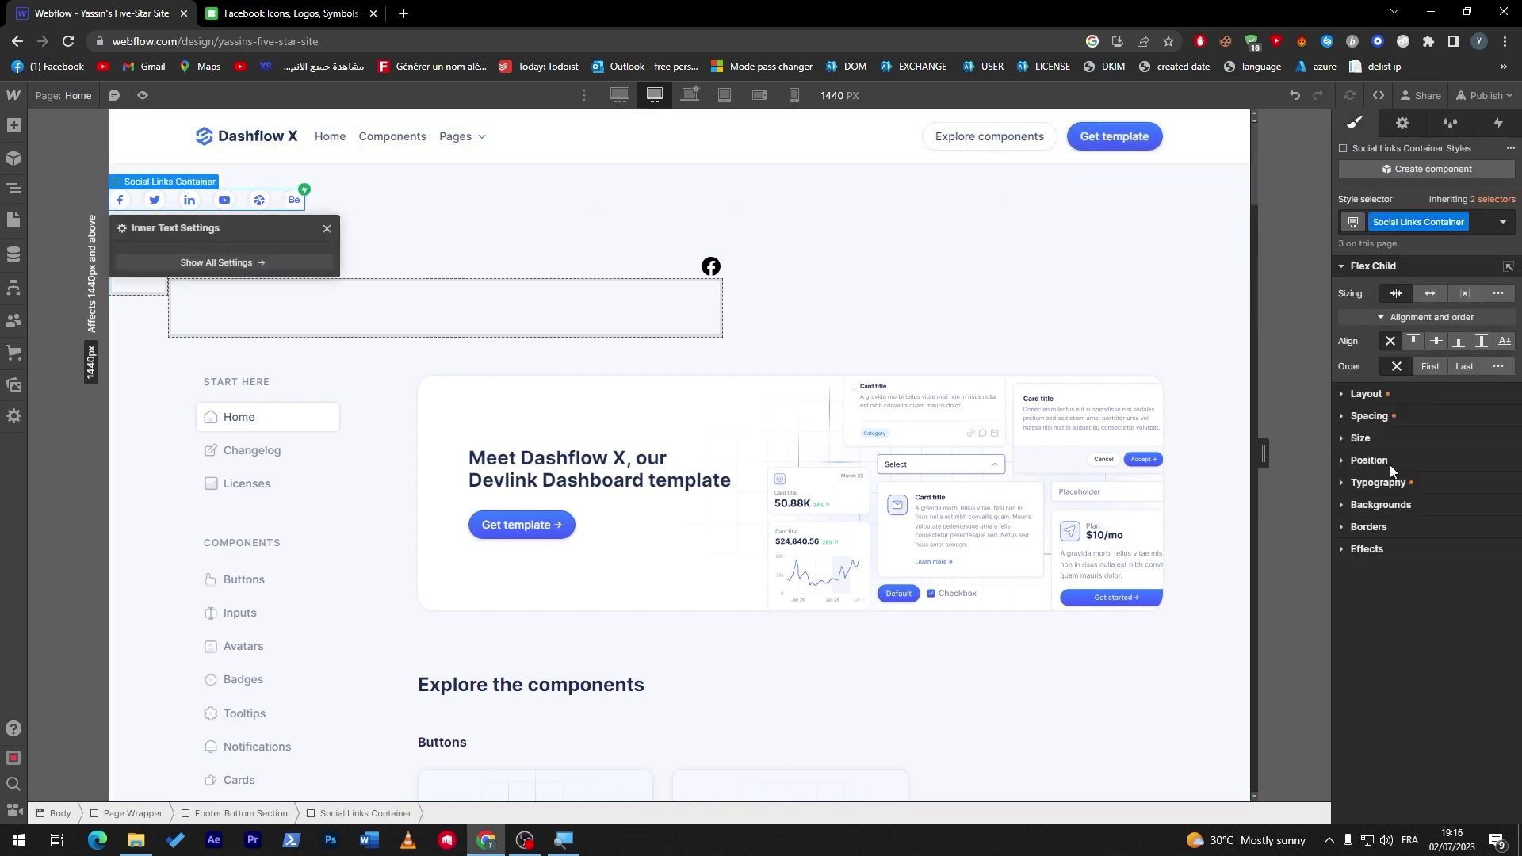
left_click(1344, 416)
left_click_drag(1384, 481, 1429, 497)
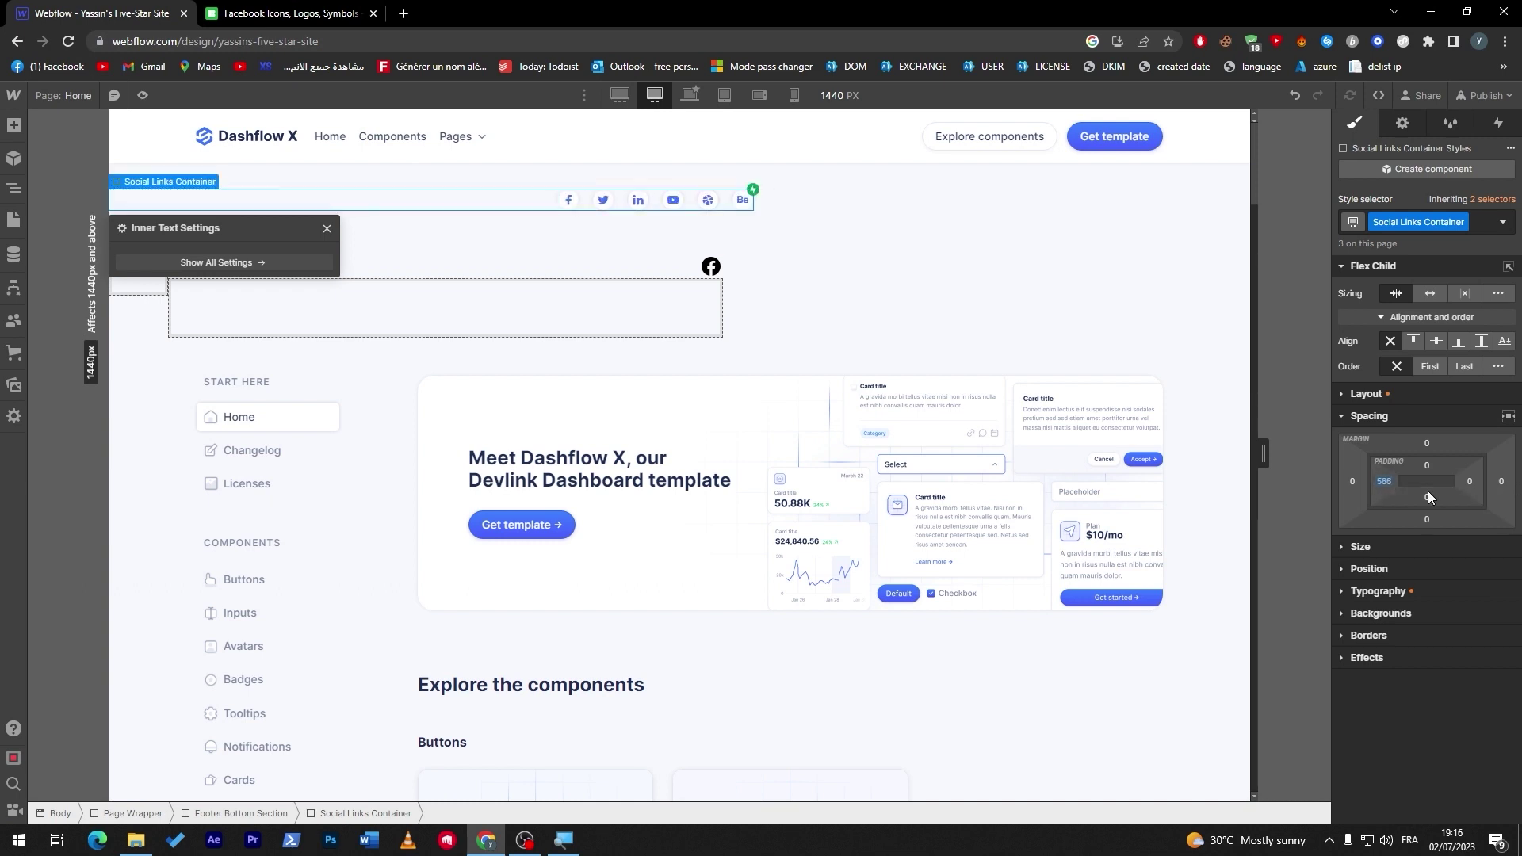
mouse_move(1430, 503)
left_mouse_down()
mouse_move(1431, 538)
mouse_move(1426, 476)
mouse_move(1425, 587)
left_mouse_up()
mouse_move(1436, 469)
left_mouse_down()
mouse_move(1436, 429)
mouse_move(1436, 469)
left_mouse_up()
Remove the stray Facebook image and the empty Link Block below the icons.
left_click(675, 300)
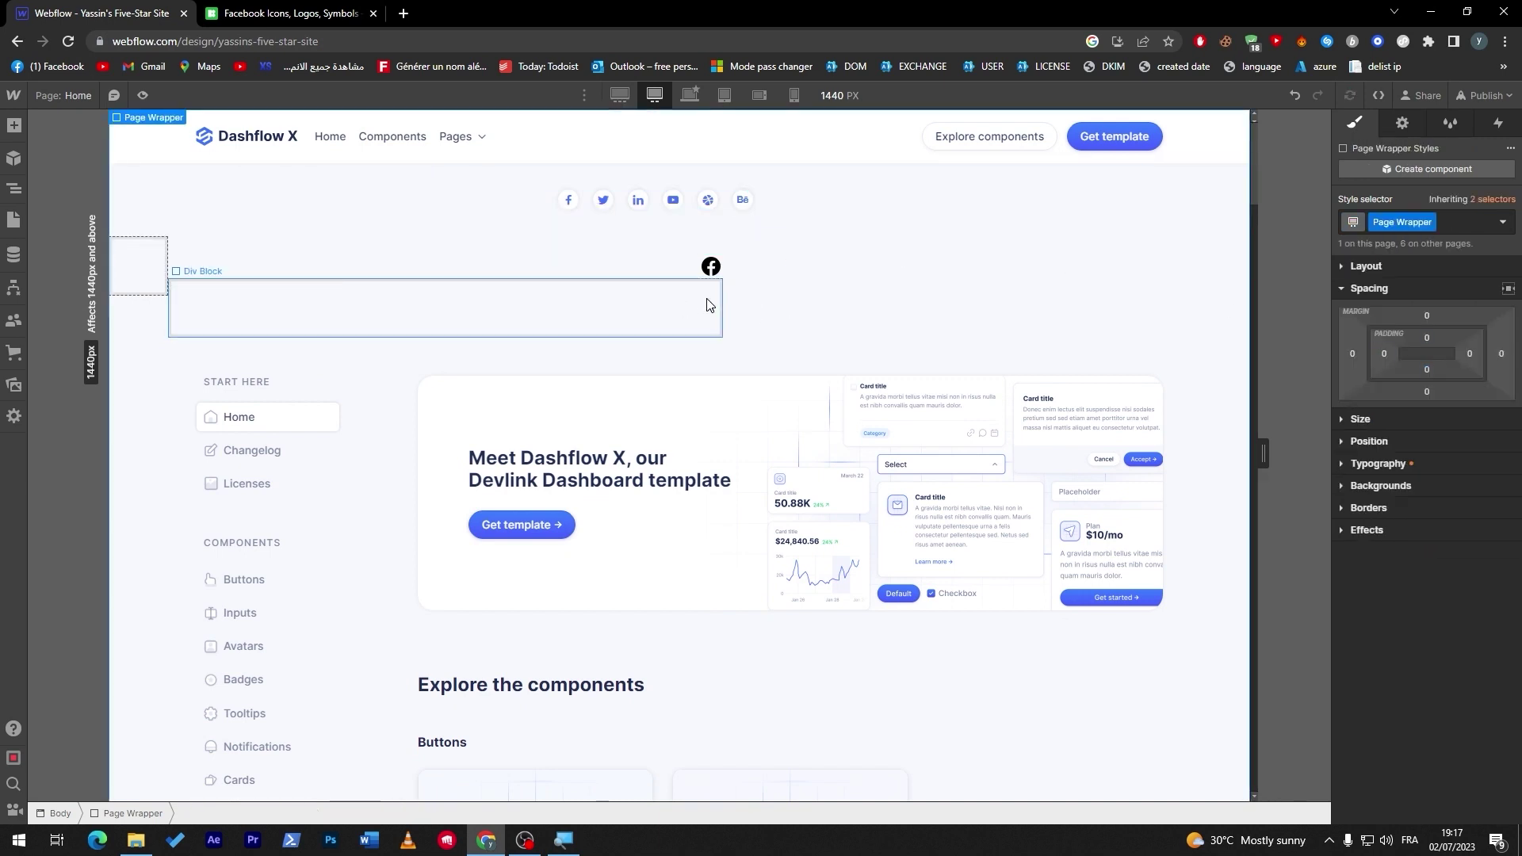
left_click_drag(635, 251, 214, 259)
left_click(148, 262)
left_click(148, 262)
key("Delete")
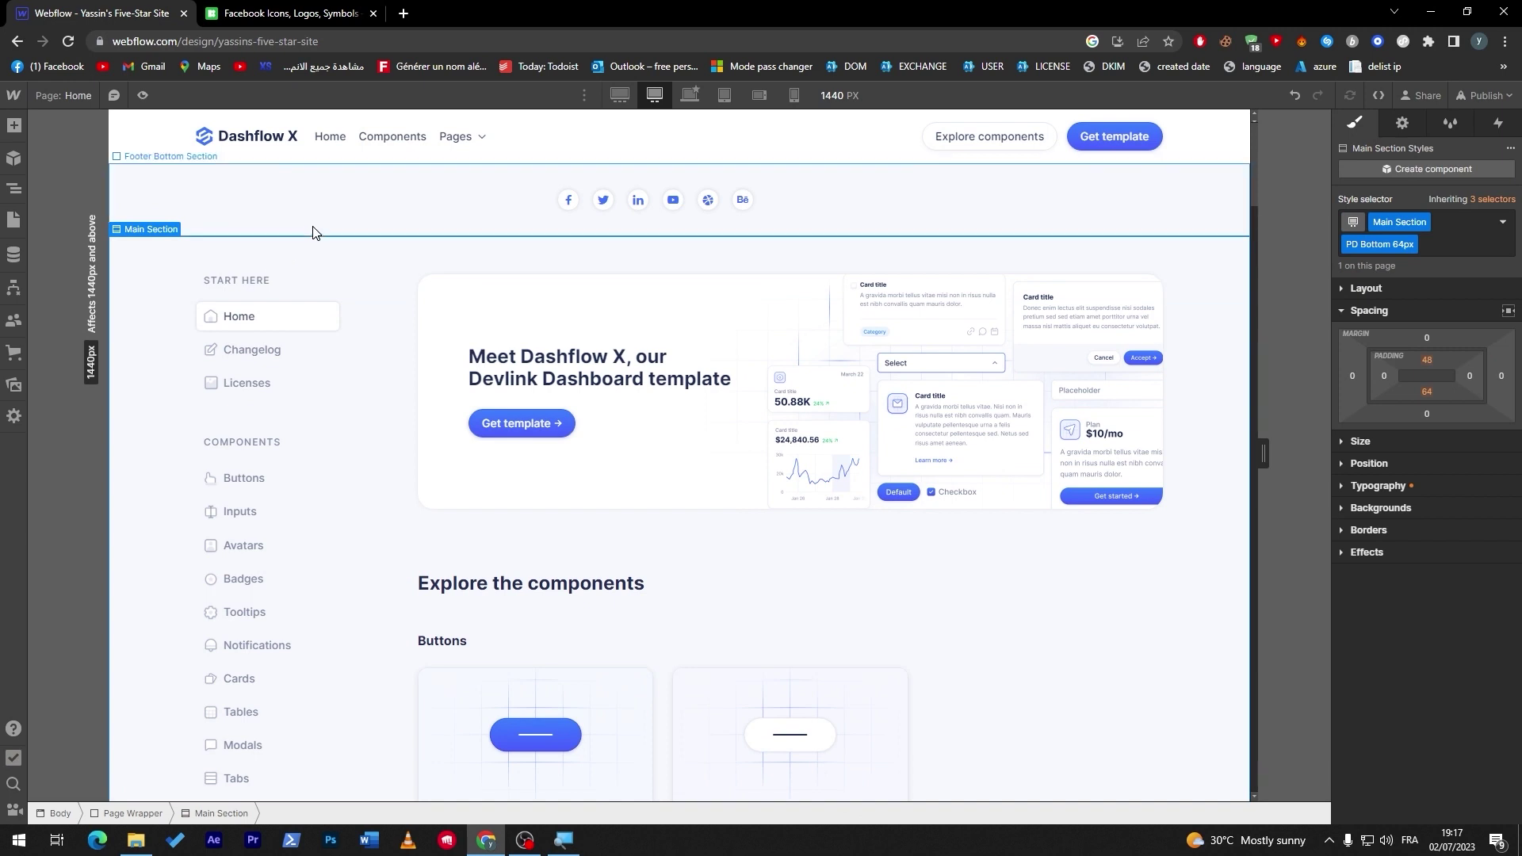
left_click(568, 202)
mouse_move(577, 200)
left_mouse_down()
mouse_move(672, 202)
mouse_move(585, 203)
left_mouse_up()
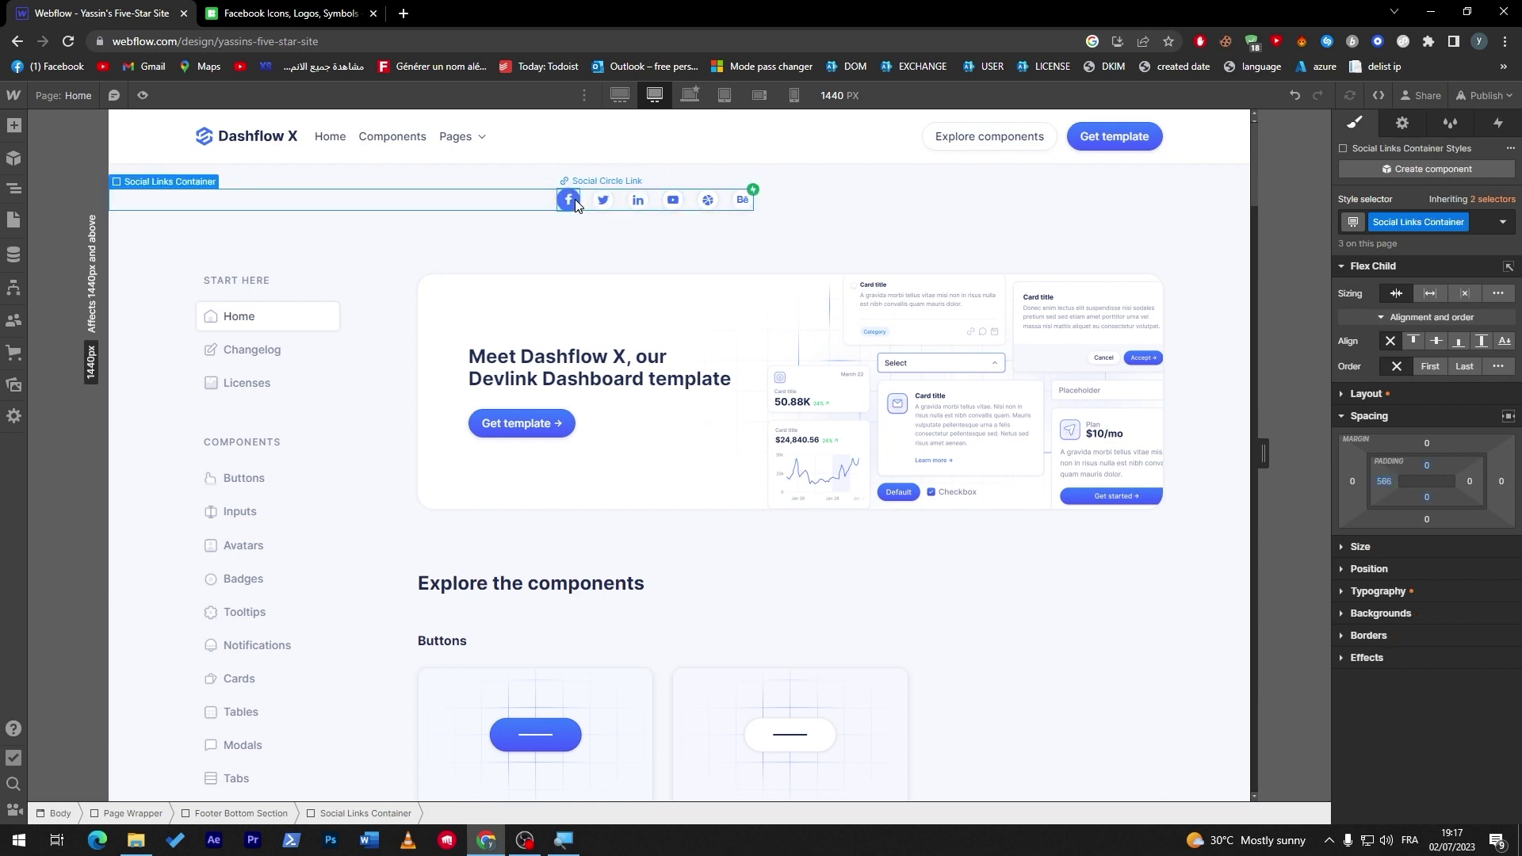
right_click(569, 198)
key("Escape")
double_click(571, 200)
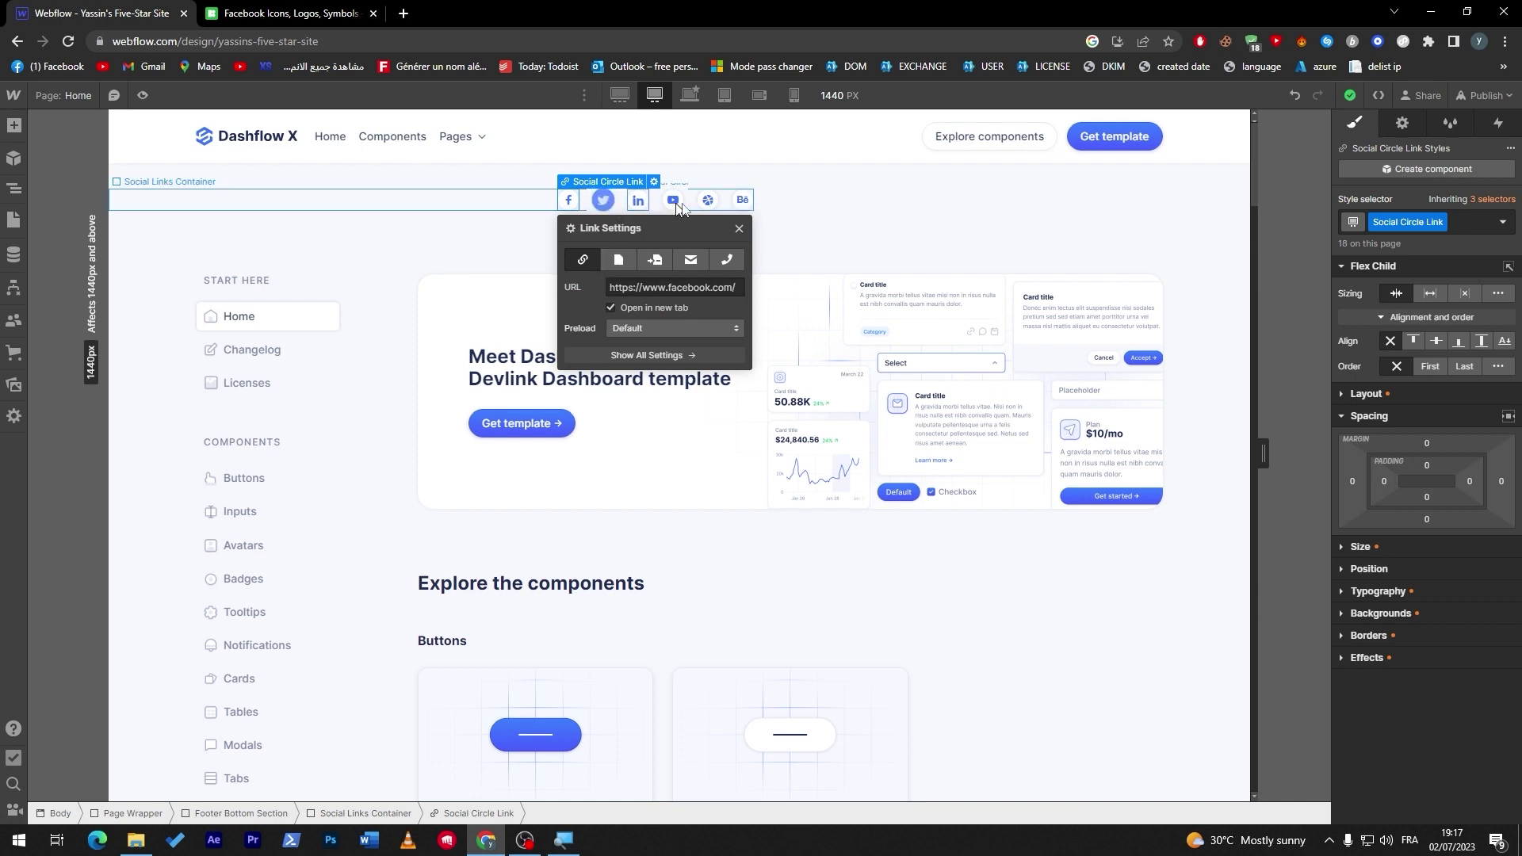
left_click(708, 200)
left_click(603, 200)
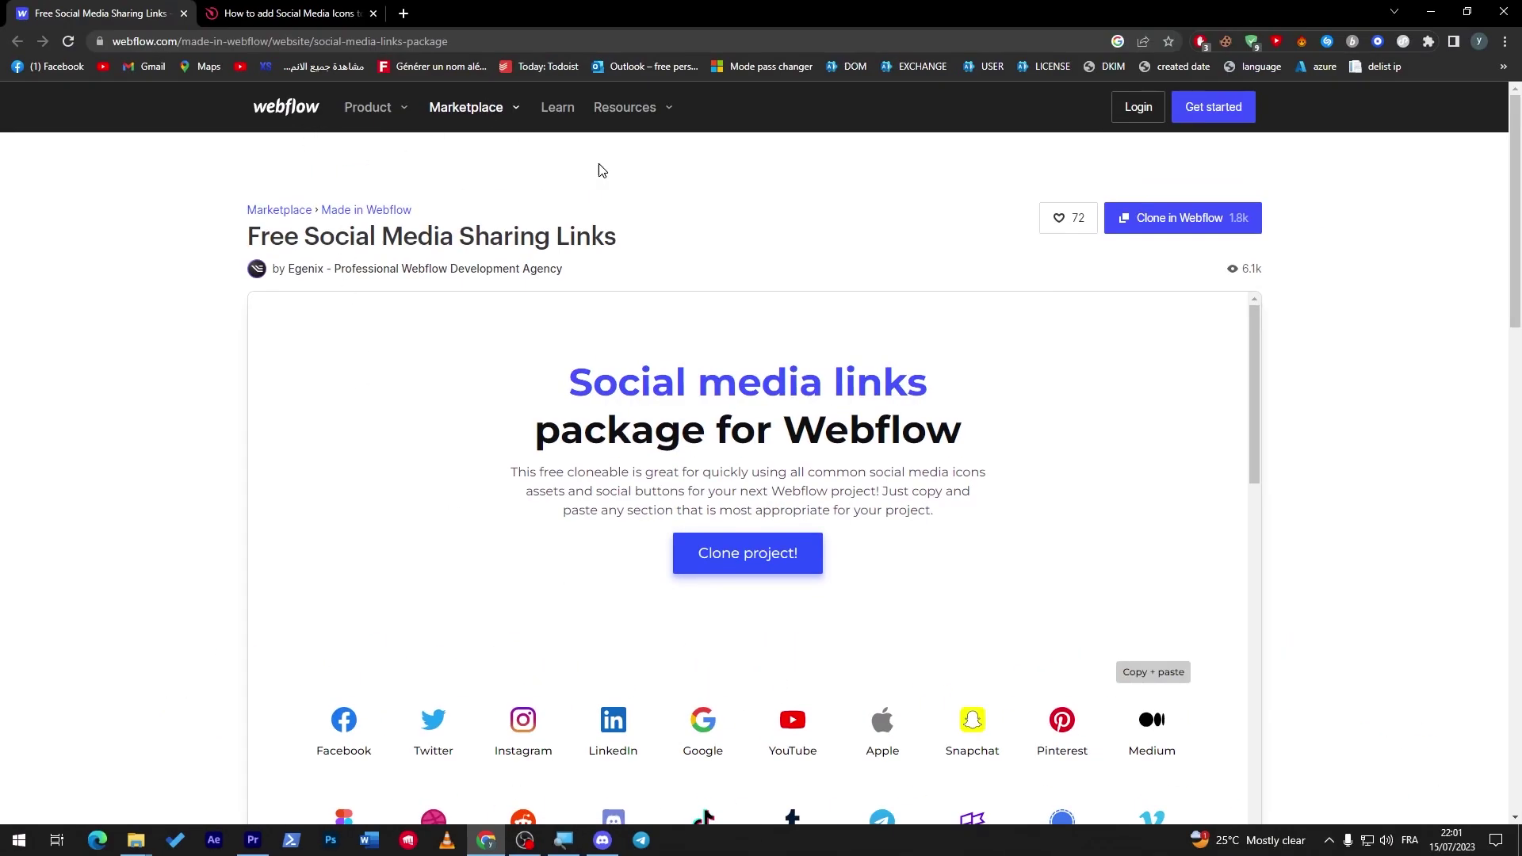
Copy the black-on-white icon set from the Social Media Sharing Links package preview, then move to the Elfsight tutorial.
left_click_drag(1506, 212, 1493, 619)
scroll(1511, 310, "up", 4)
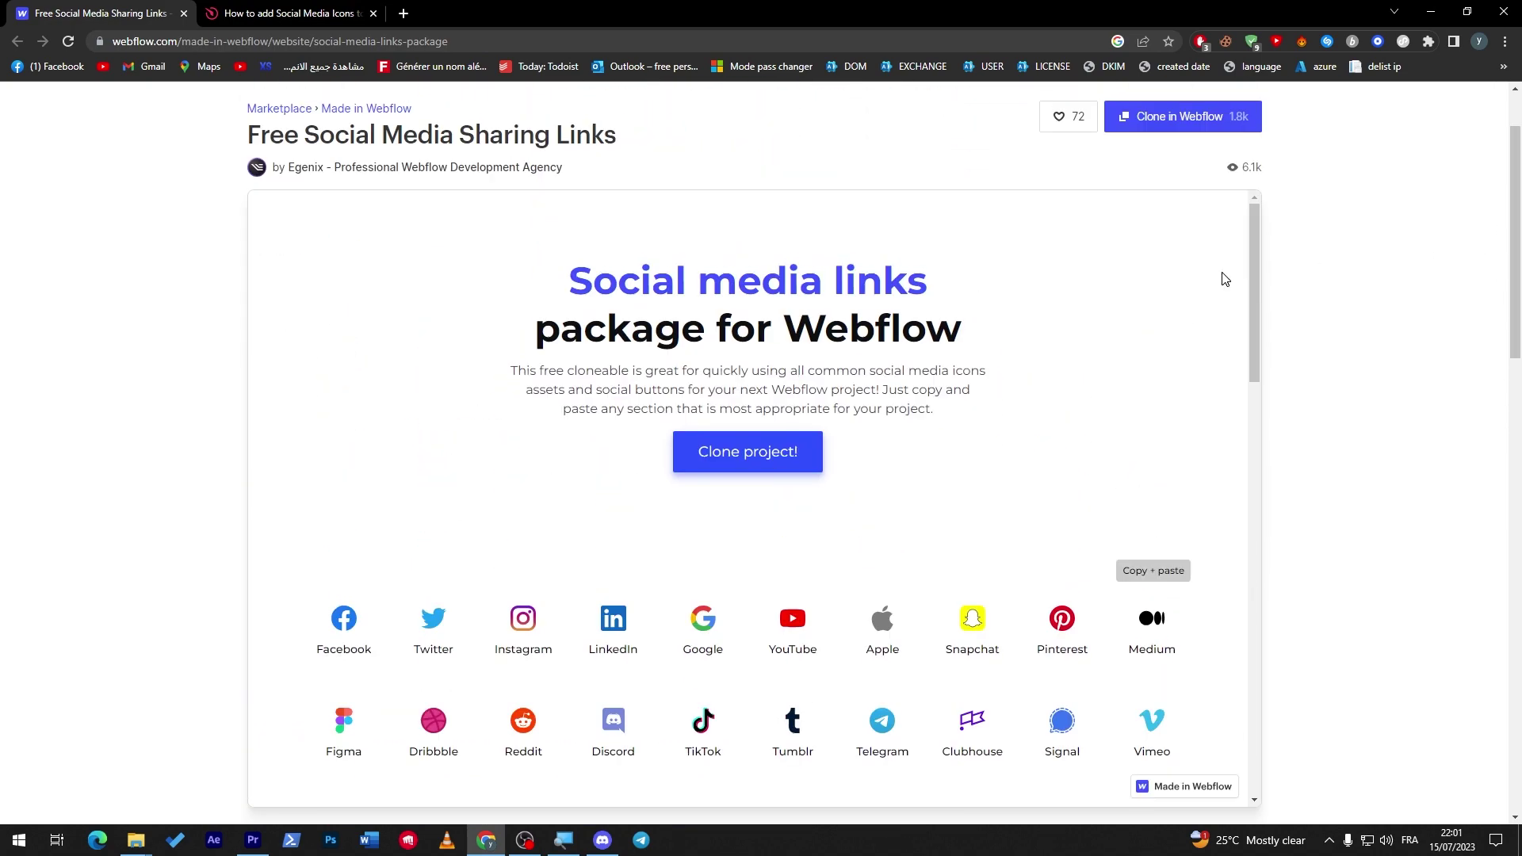
left_click_drag(1252, 278, 1261, 325)
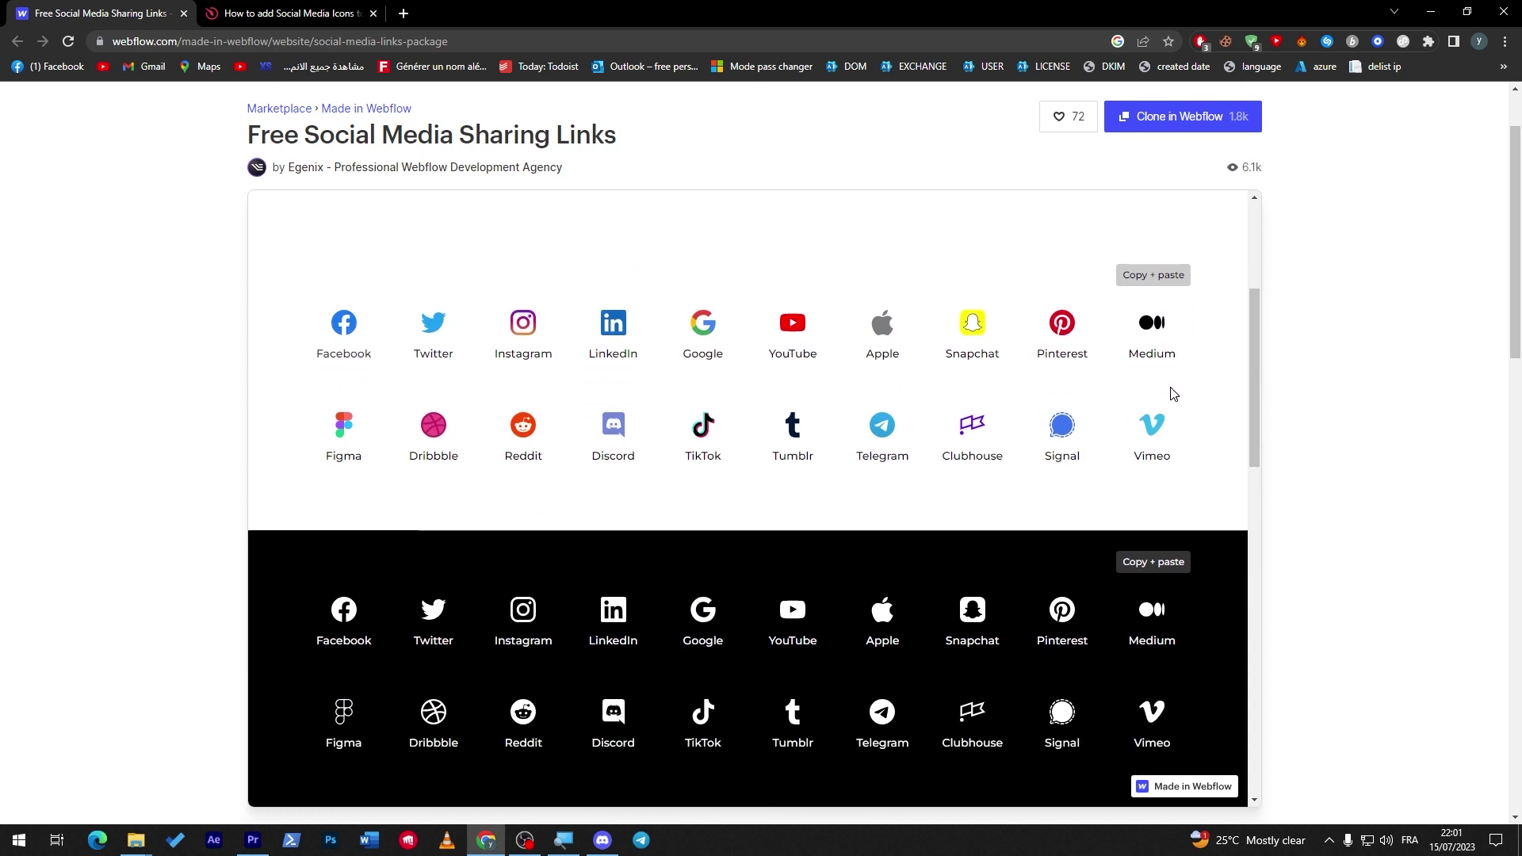
mouse_move(1257, 372)
left_mouse_down()
mouse_move(1245, 618)
mouse_move(1261, 693)
mouse_move(1277, 364)
mouse_move(1245, 674)
mouse_move(1255, 364)
mouse_move(1254, 666)
mouse_move(1225, 640)
left_mouse_up()
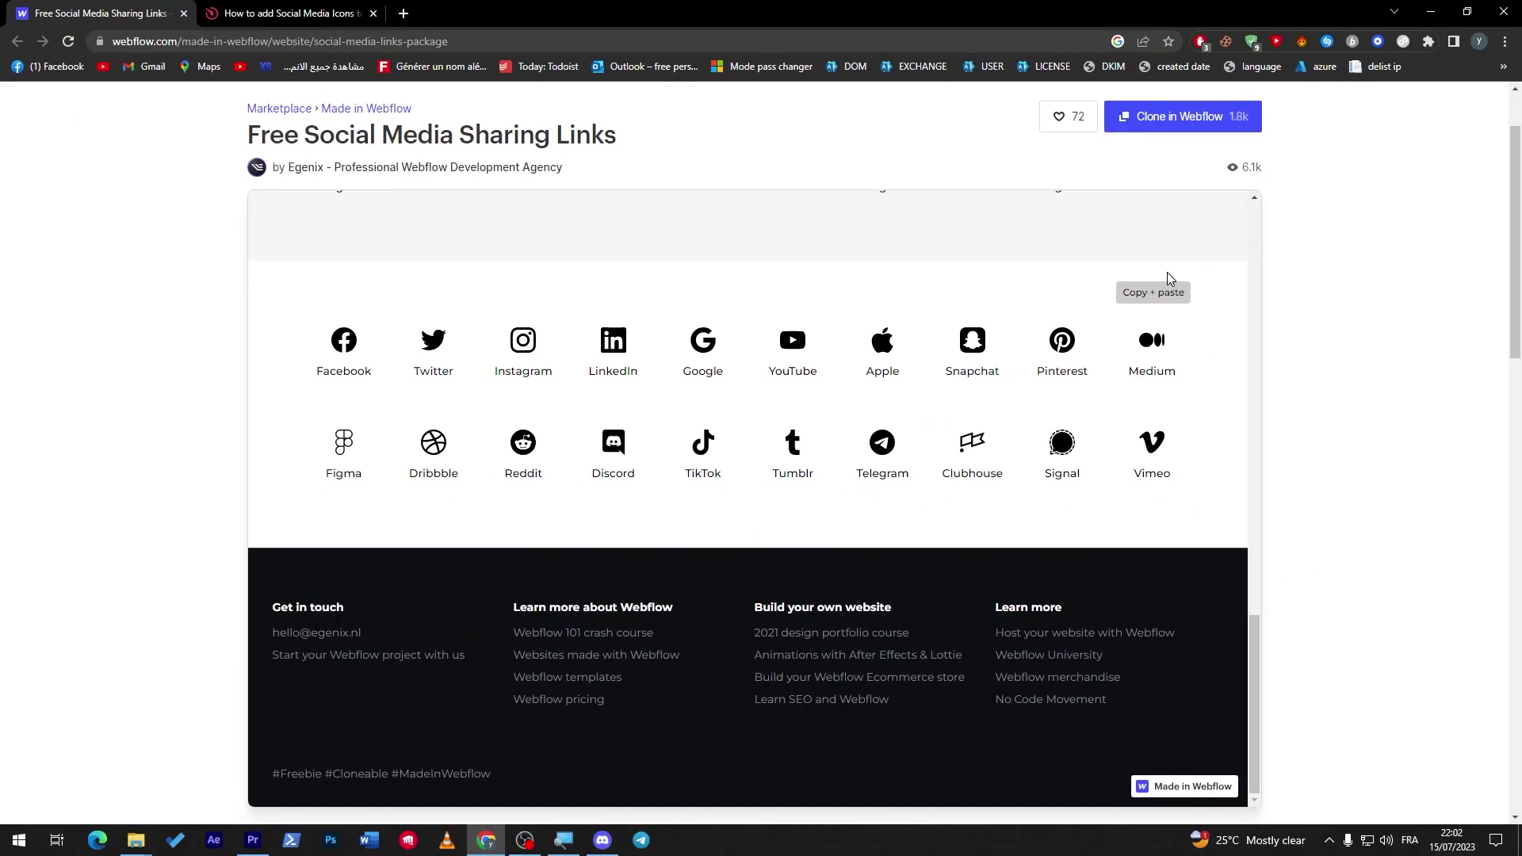
left_click(1151, 293)
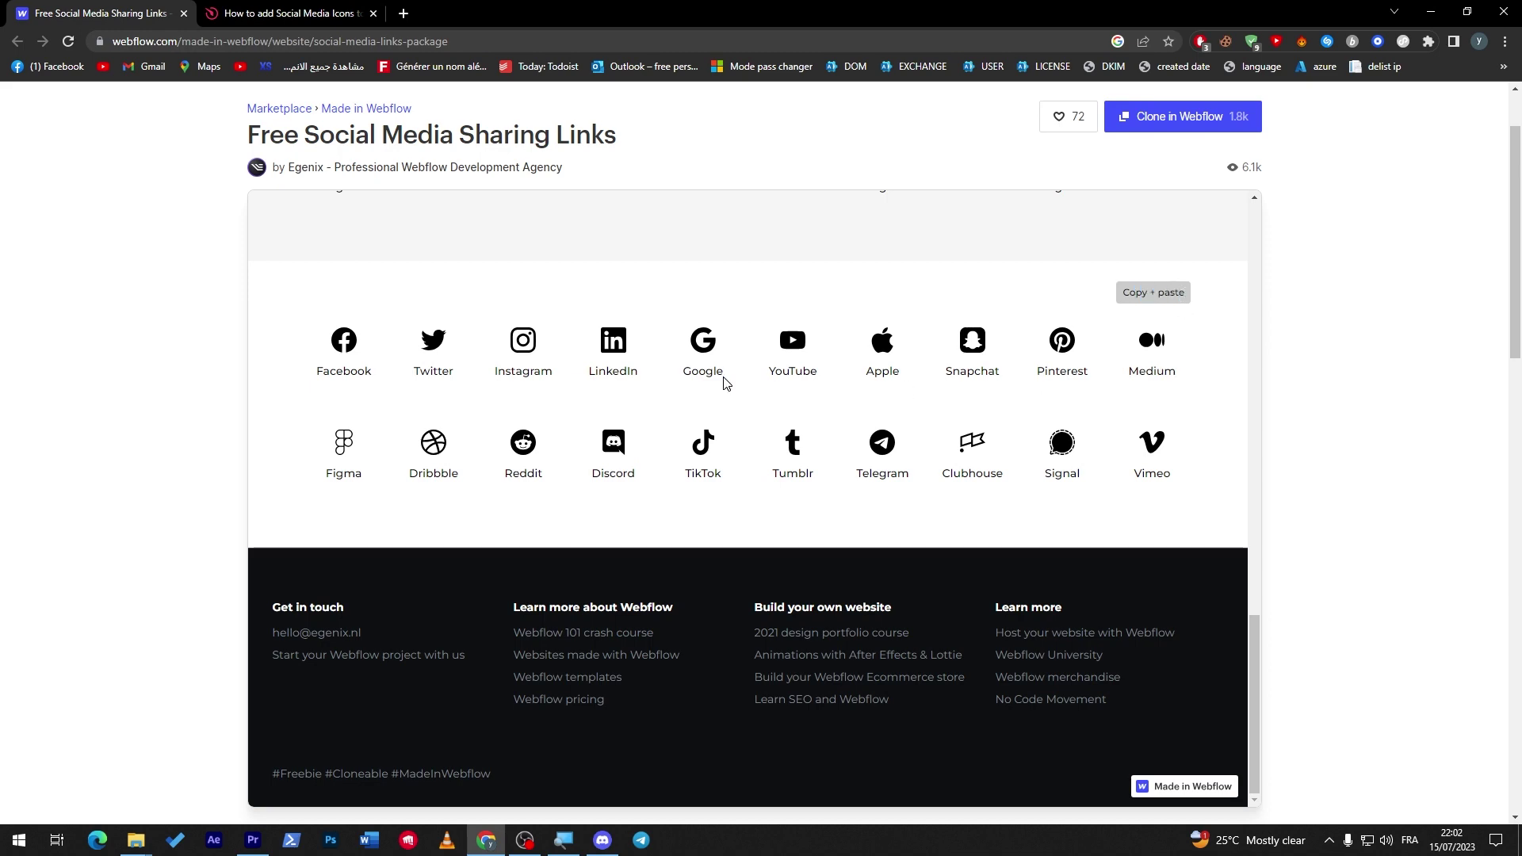
scroll(1519, 420, "up", 2)
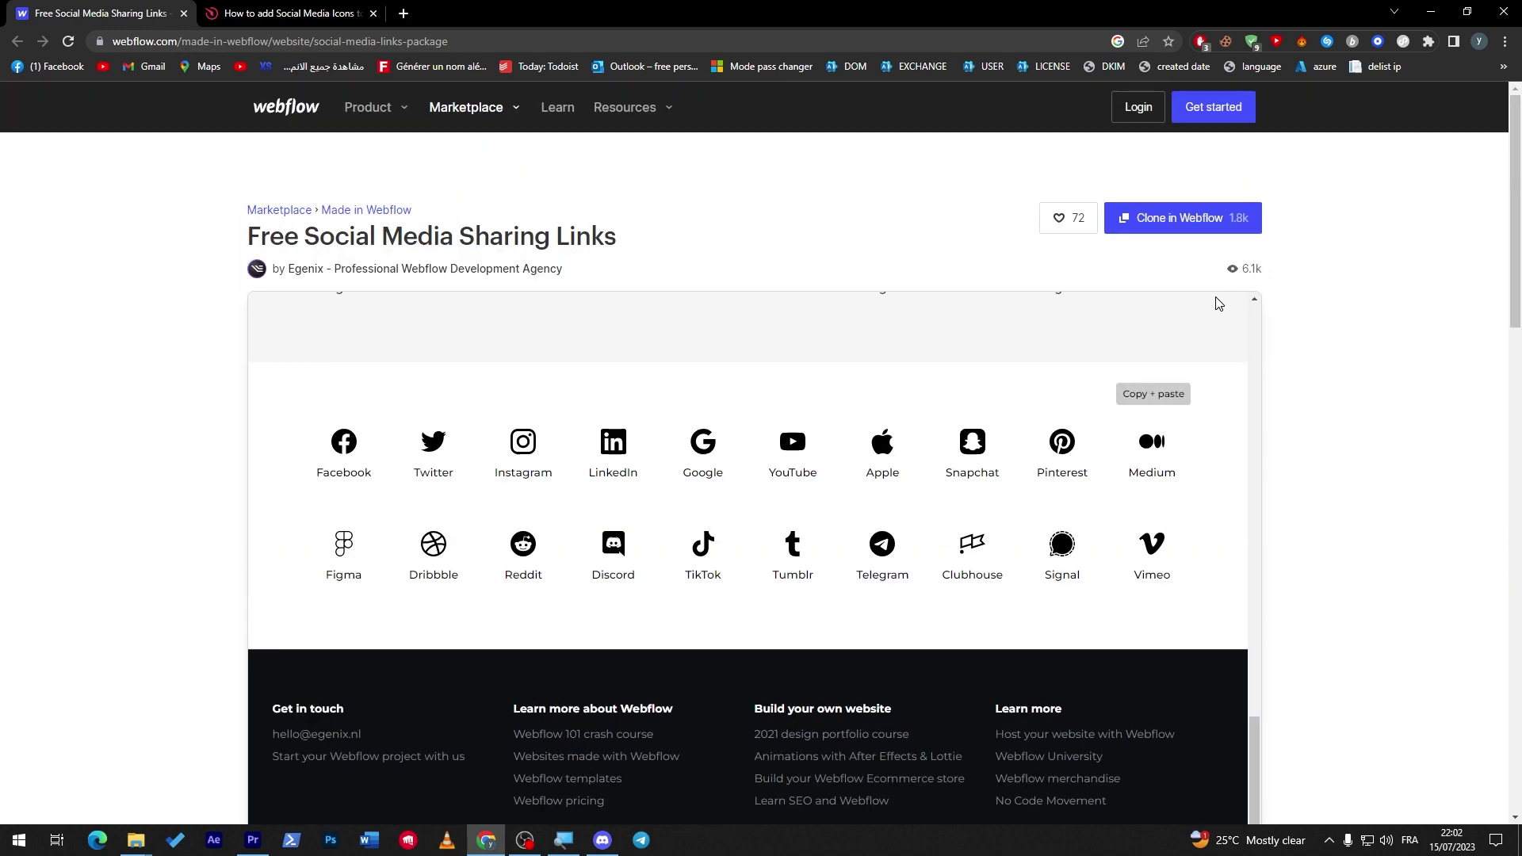
left_click(291, 13)
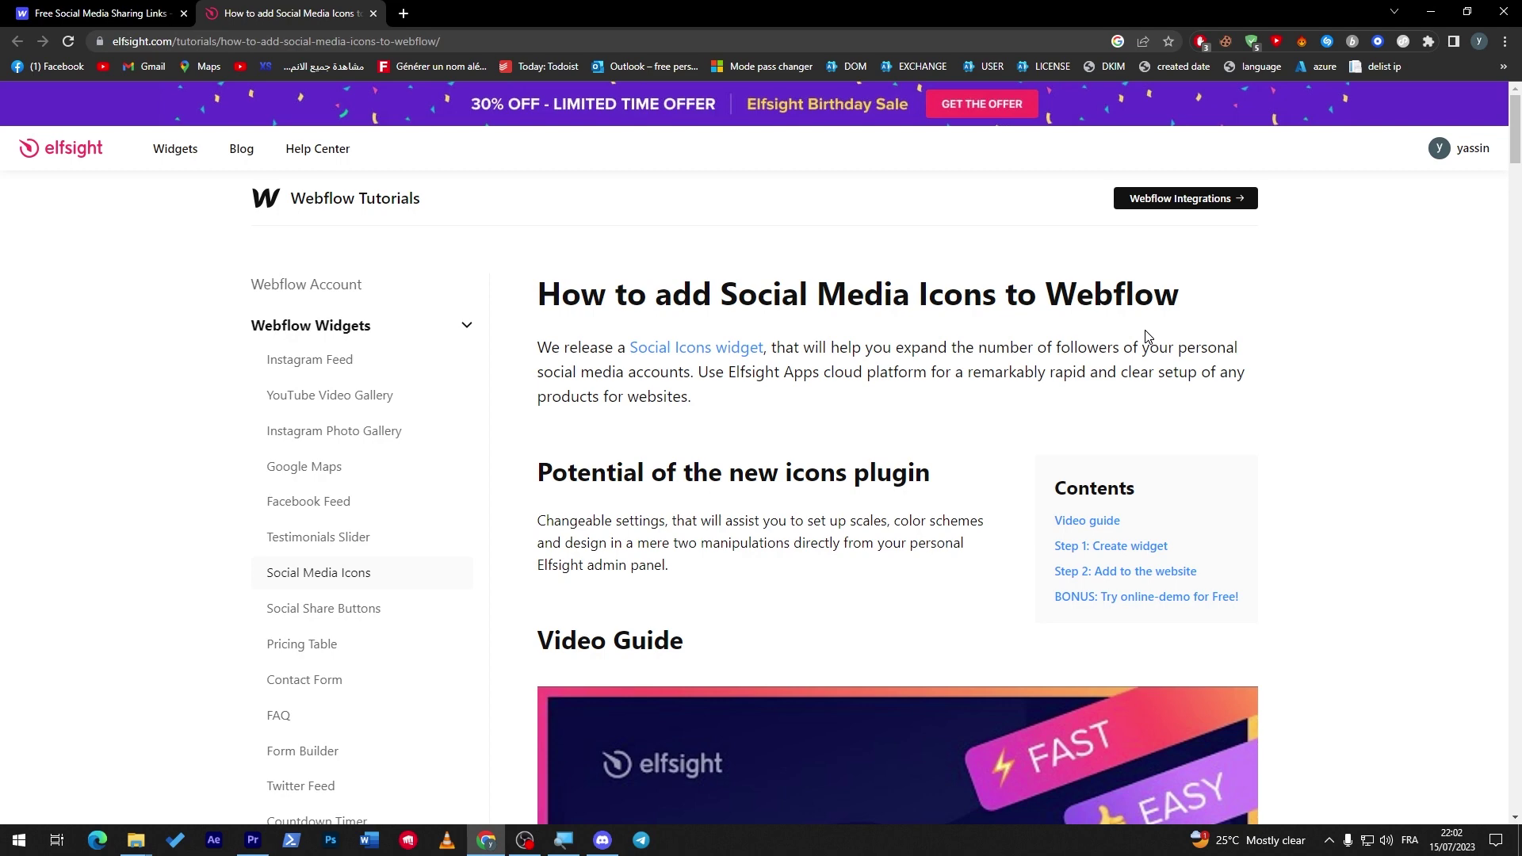
Read the Elfsight tutorial's embed and widget-code steps down to the Publish section.
left_click_drag(1515, 136, 1515, 304)
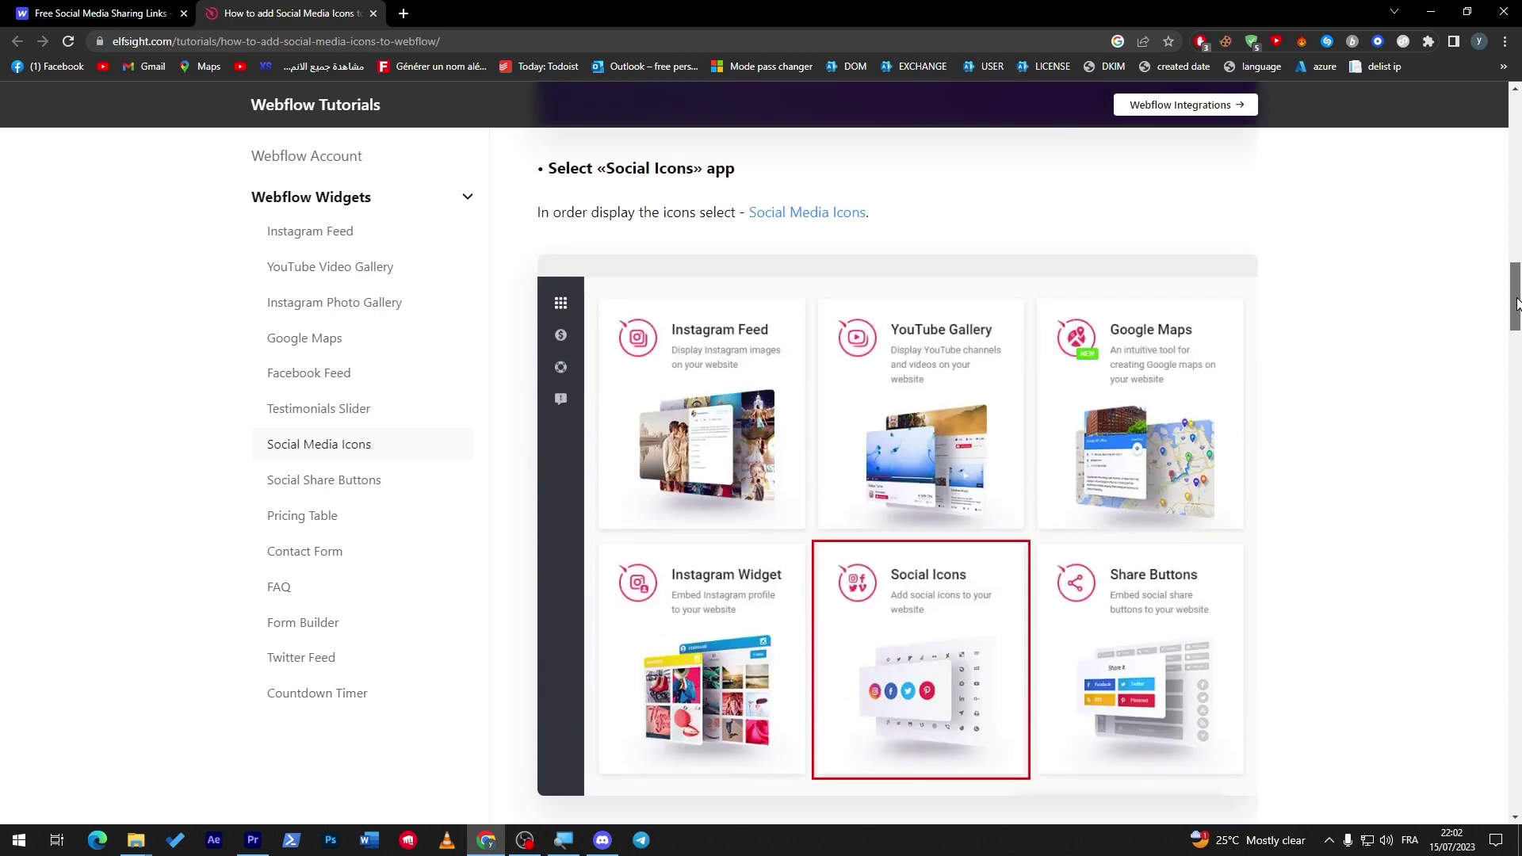
scroll(804, 441, "down", 10)
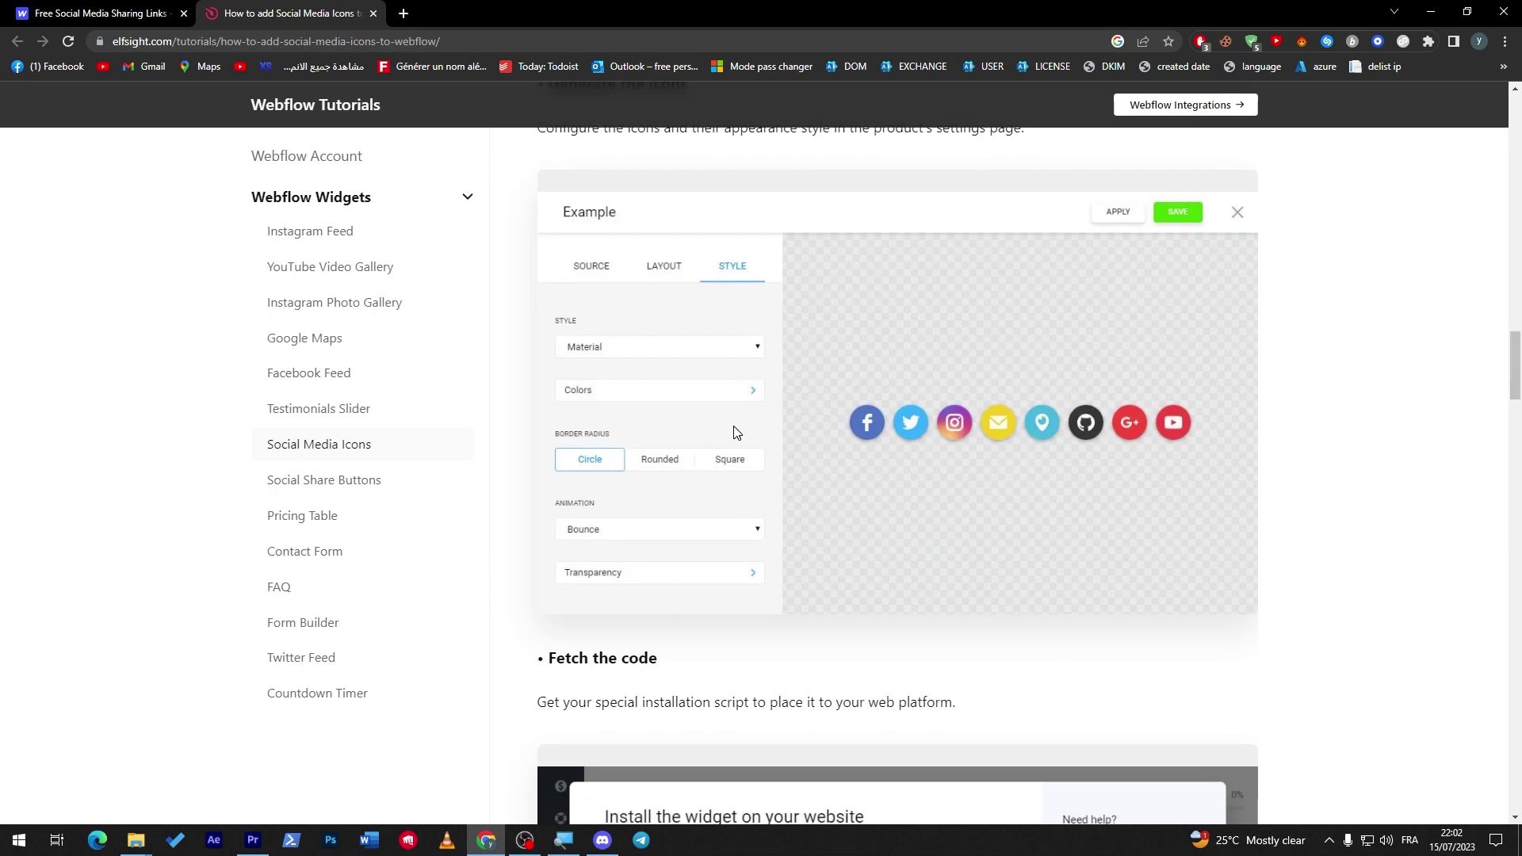
scroll(1518, 434, "down", 7)
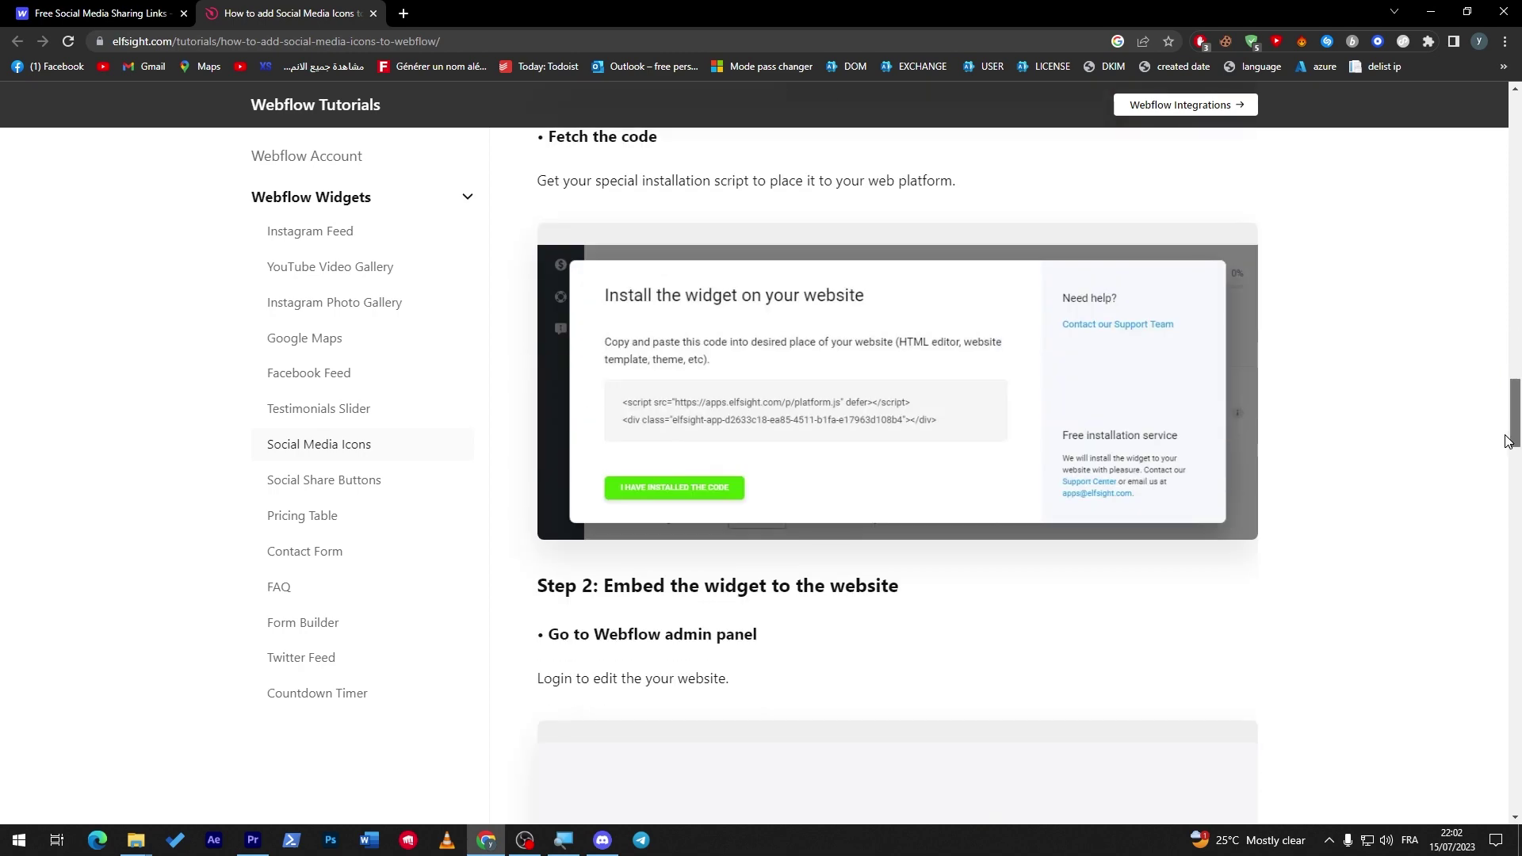
scroll(1505, 459, "down", 5)
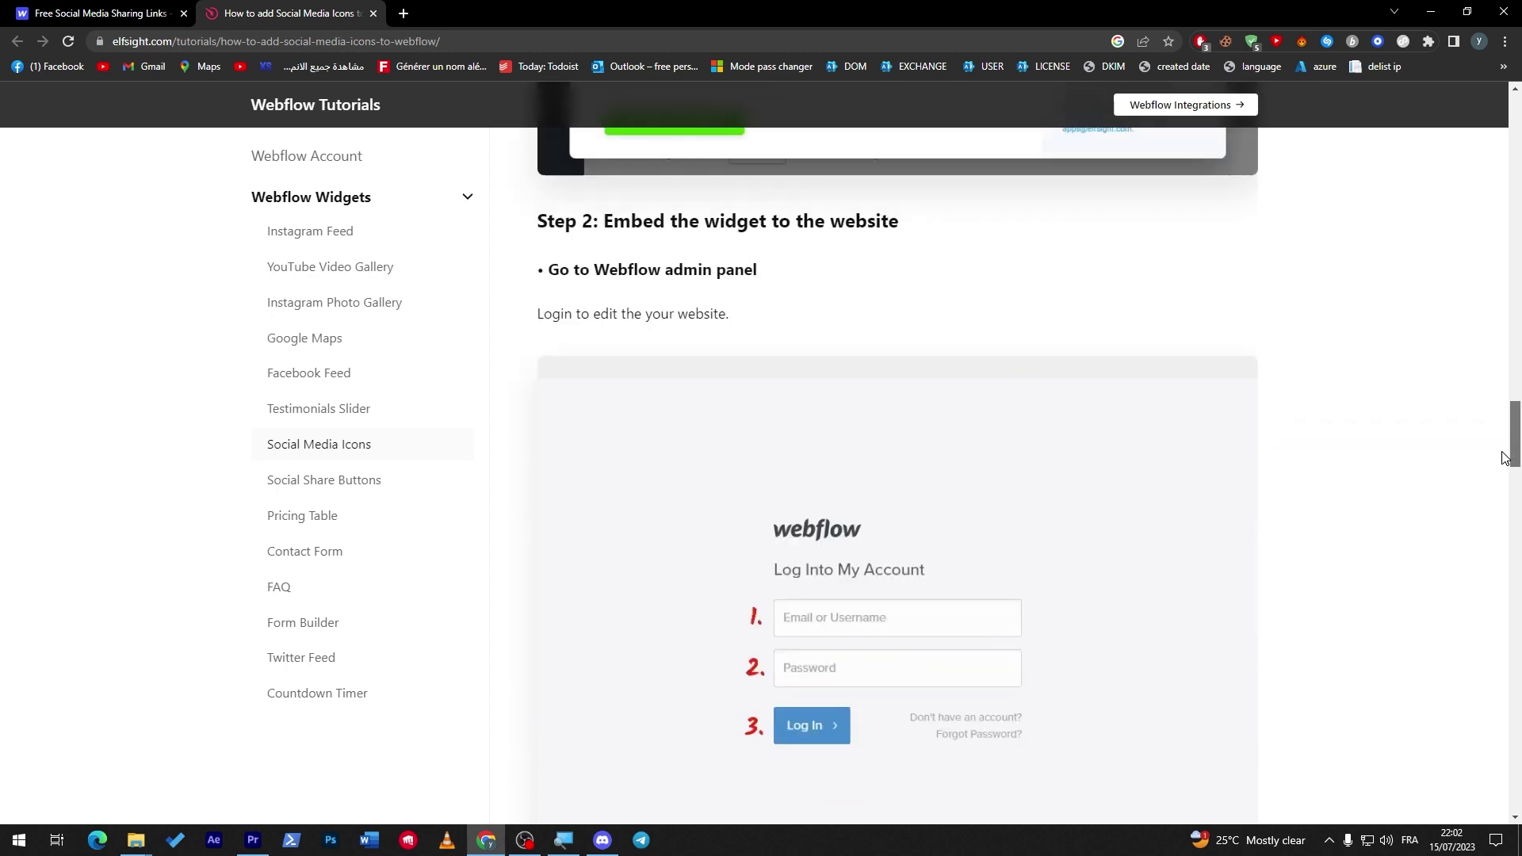
scroll(1505, 458, "down", 11)
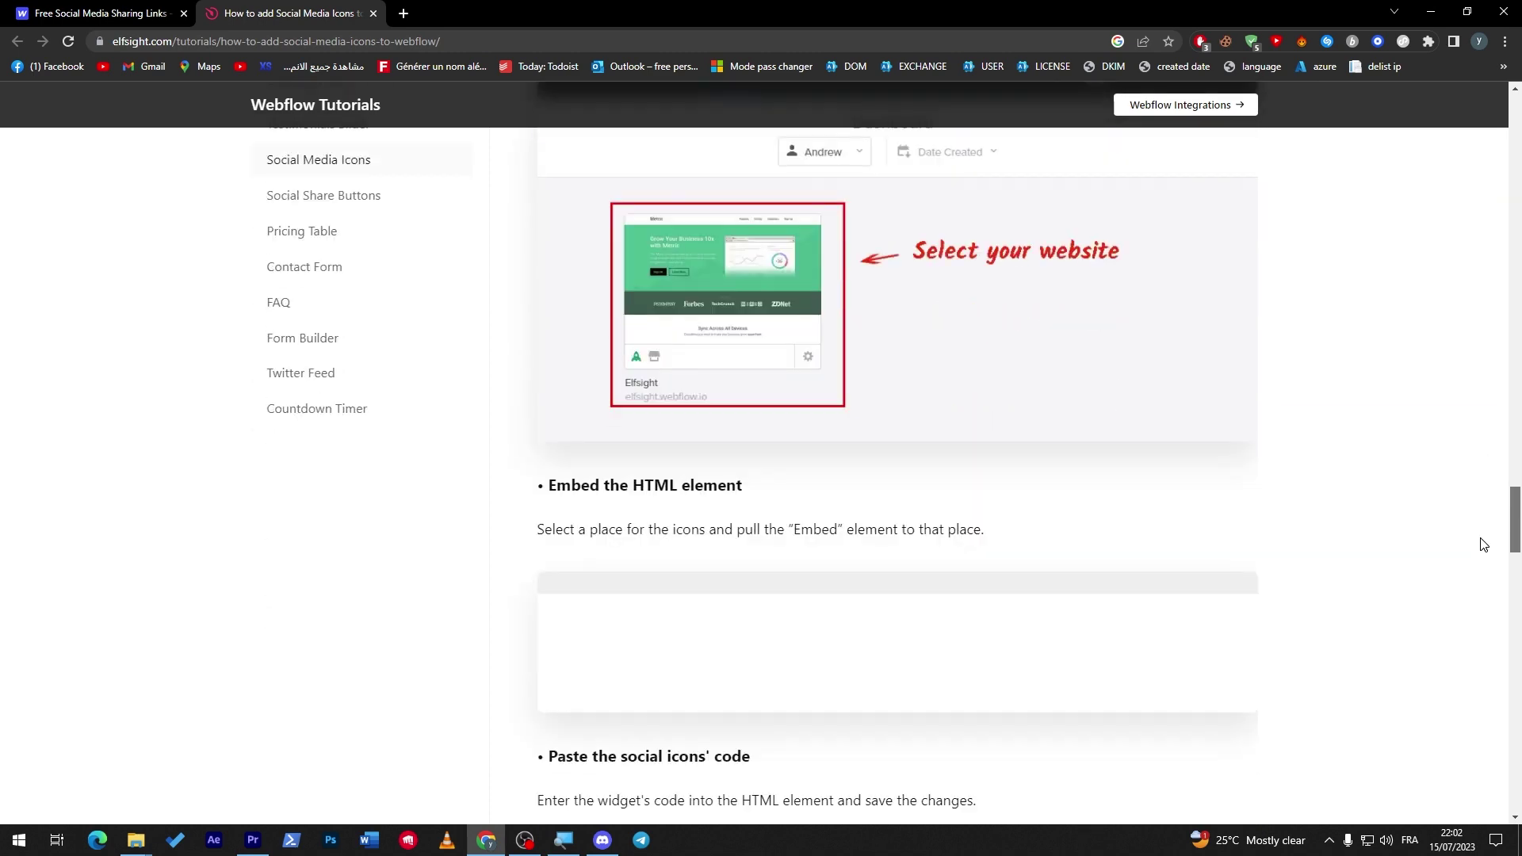
scroll(1484, 531, "up", 2)
scroll(1484, 527, "down", 6)
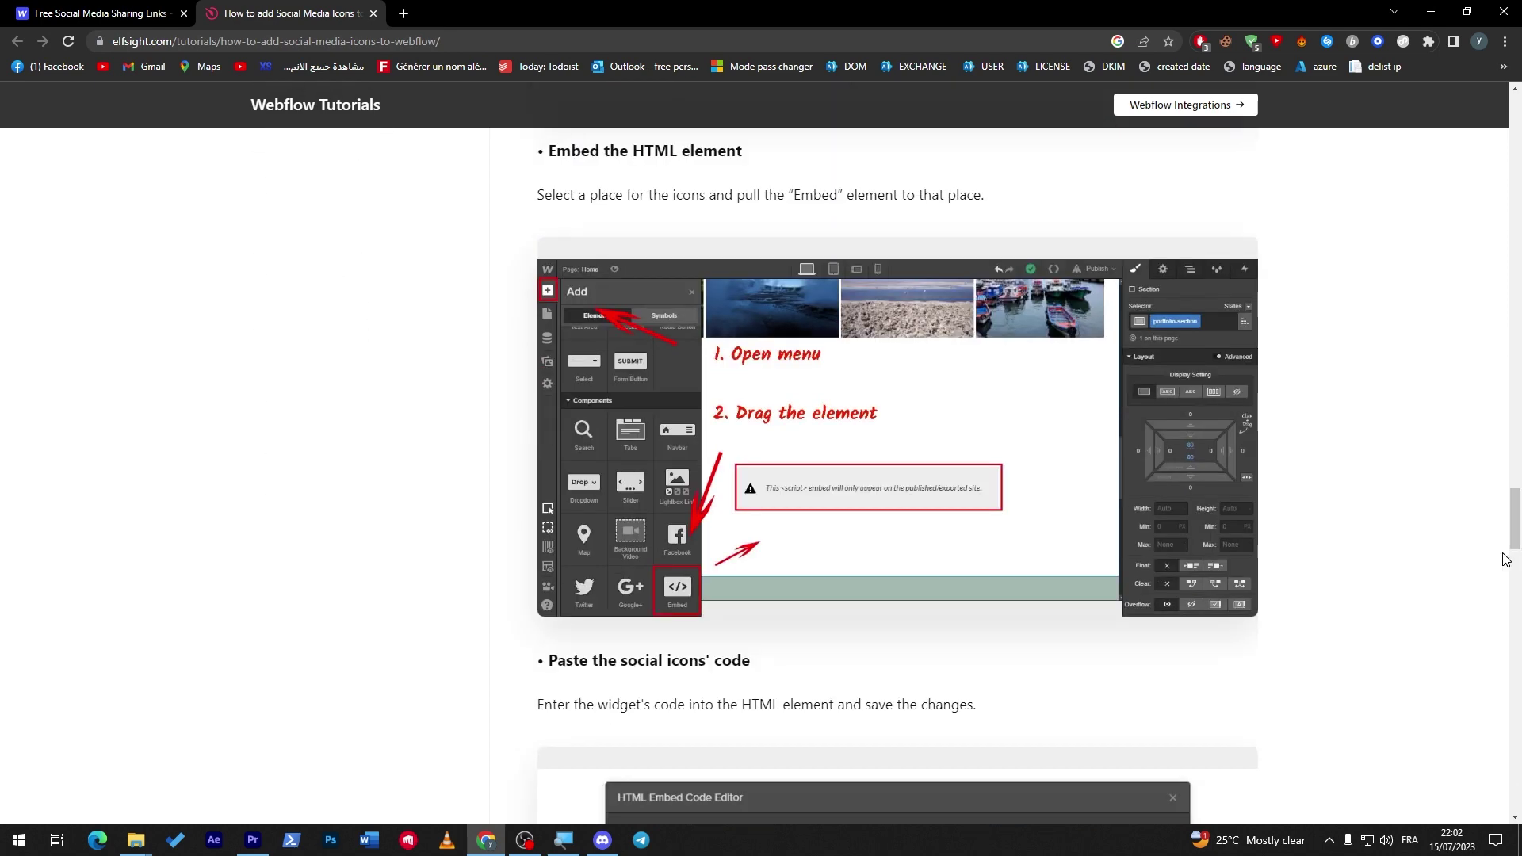
scroll(1505, 560, "down", 8)
scroll(1504, 559, "up", 3)
scroll(1505, 560, "down", 16)
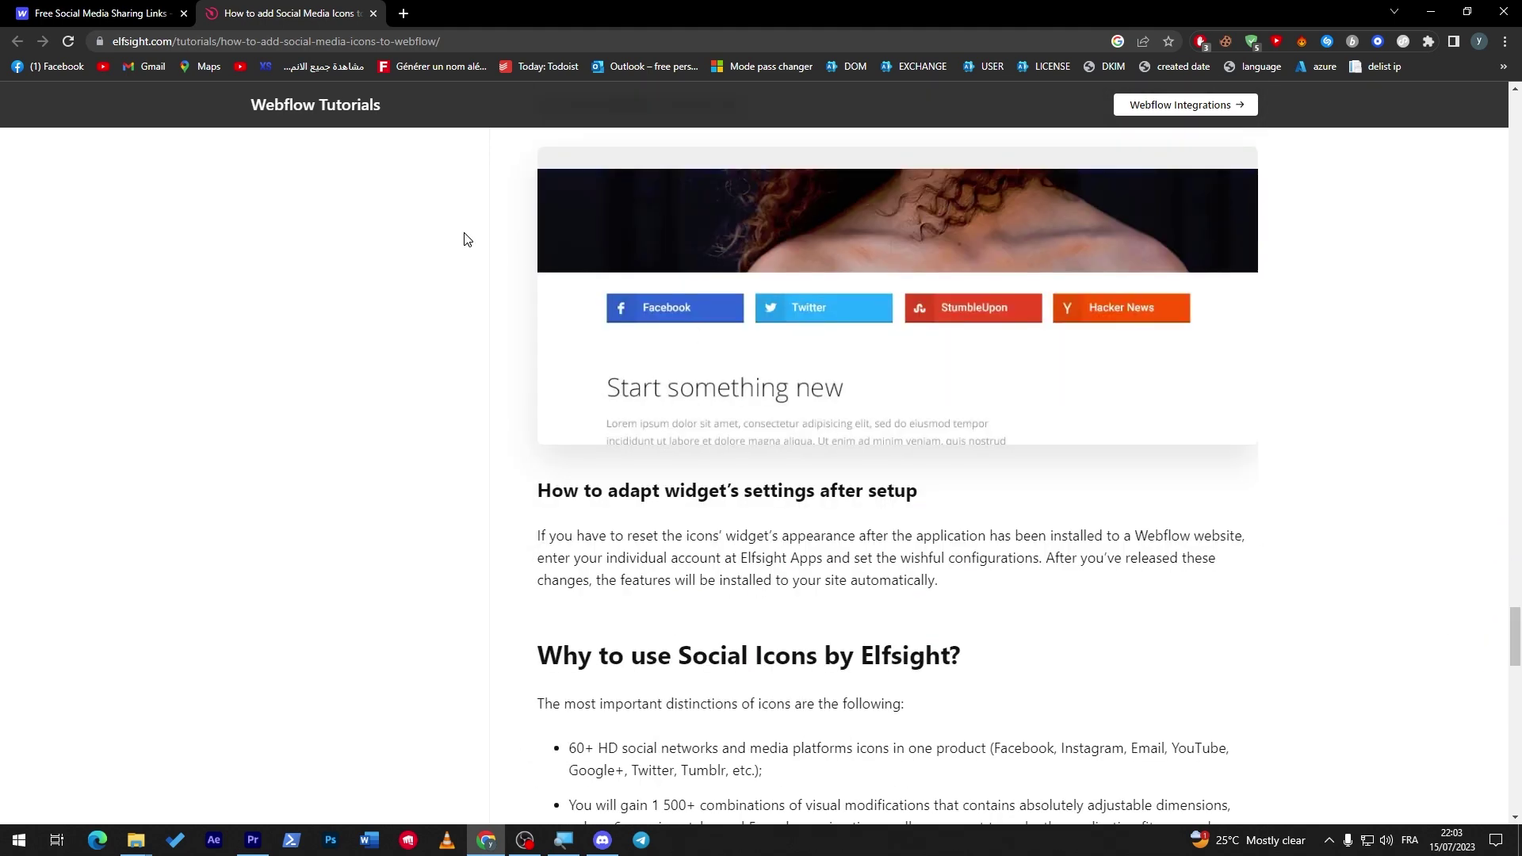
Glance back at the social links package page, then return to the Elfsight tutorial.
left_click(150, 6)
left_click(289, 13)
scroll(1516, 618, "up", 3)
left_click_drag(1518, 609, 1515, 585)
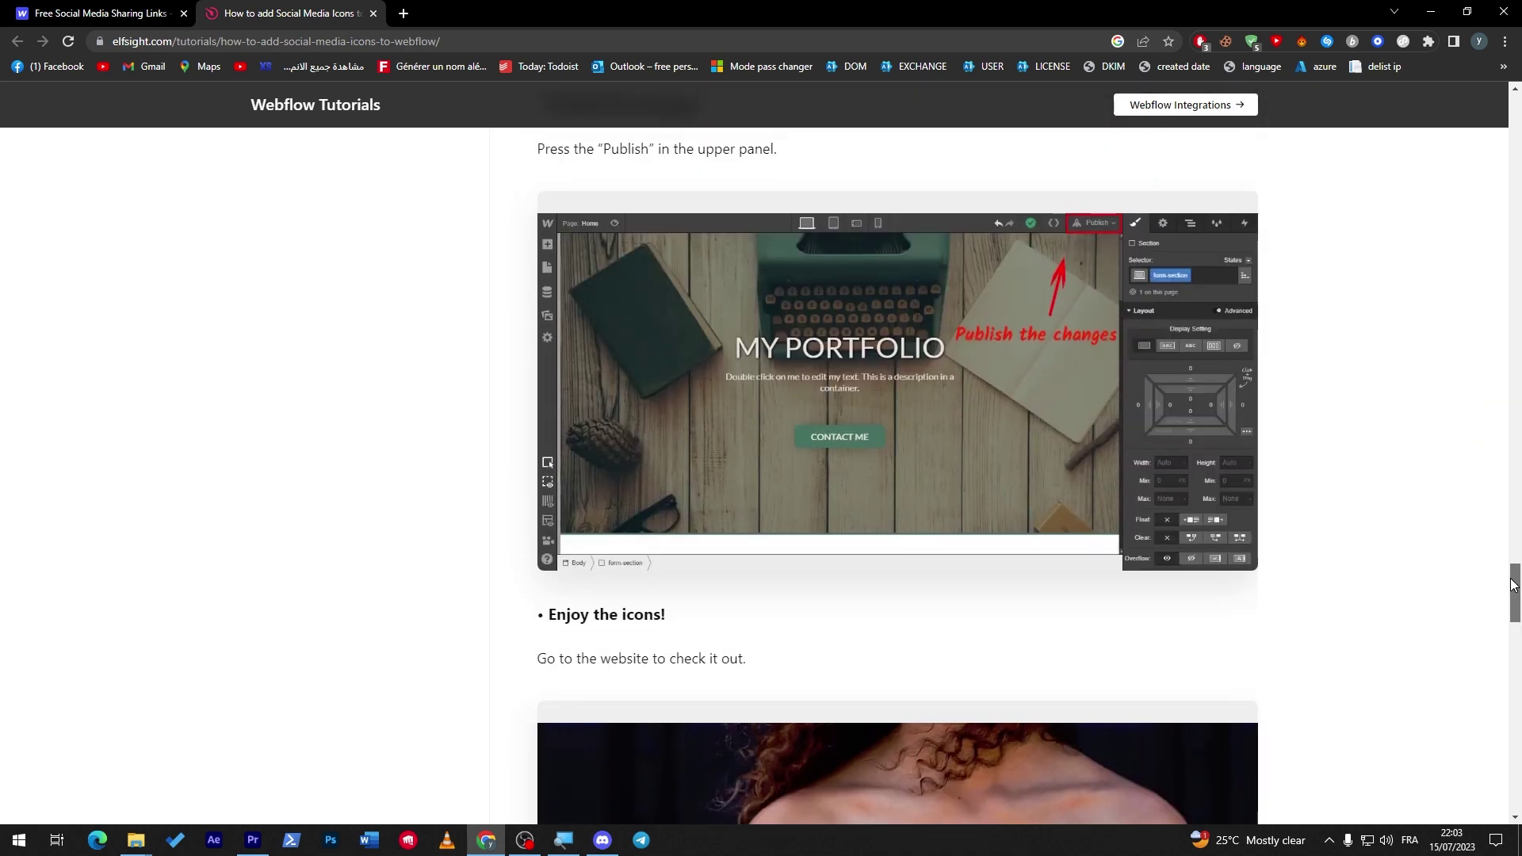